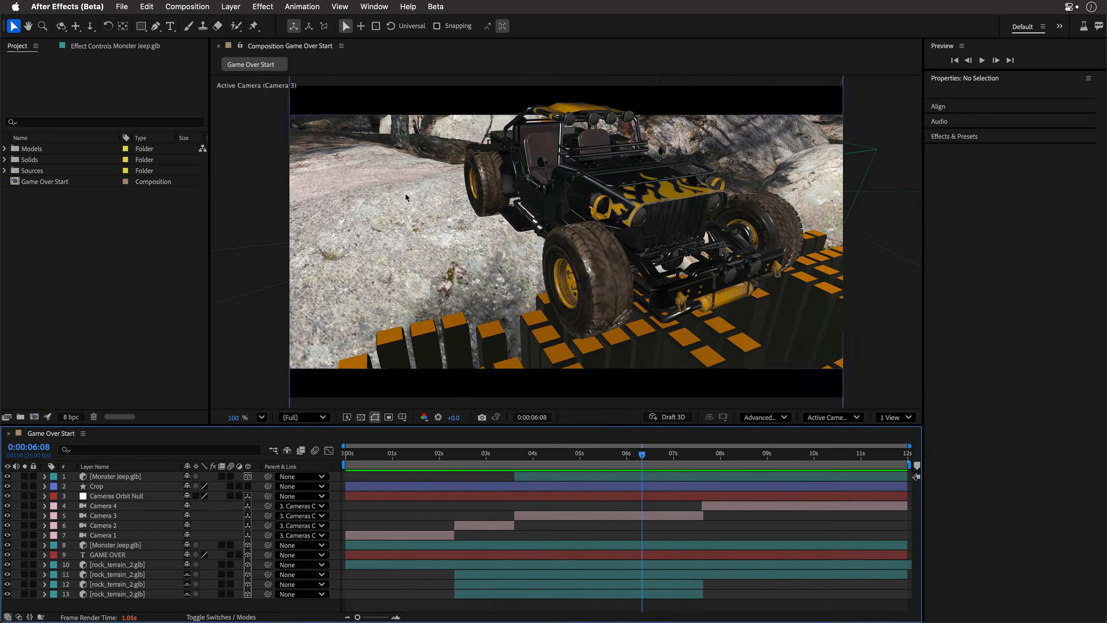
# - Move the current time to 0:00:03:00 and hide the three extra rock_terrain_2.glb layers at the end of the layer stack
pyautogui.click(487, 455)
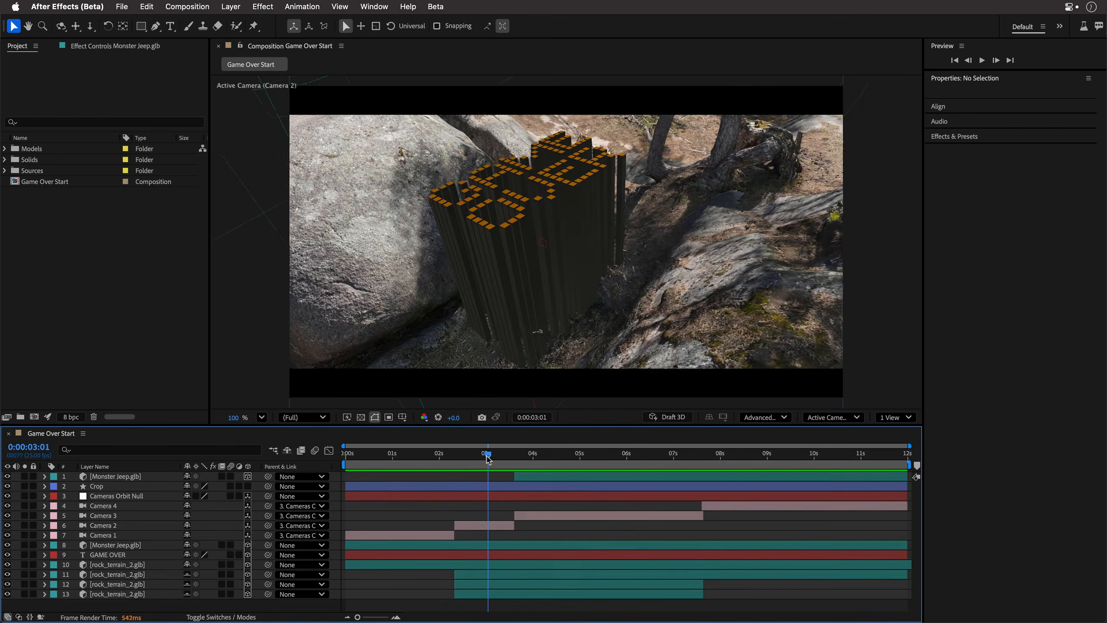
pyautogui.moveTo(8, 595); pyautogui.dragTo(9, 580)
pyautogui.click(7, 575)
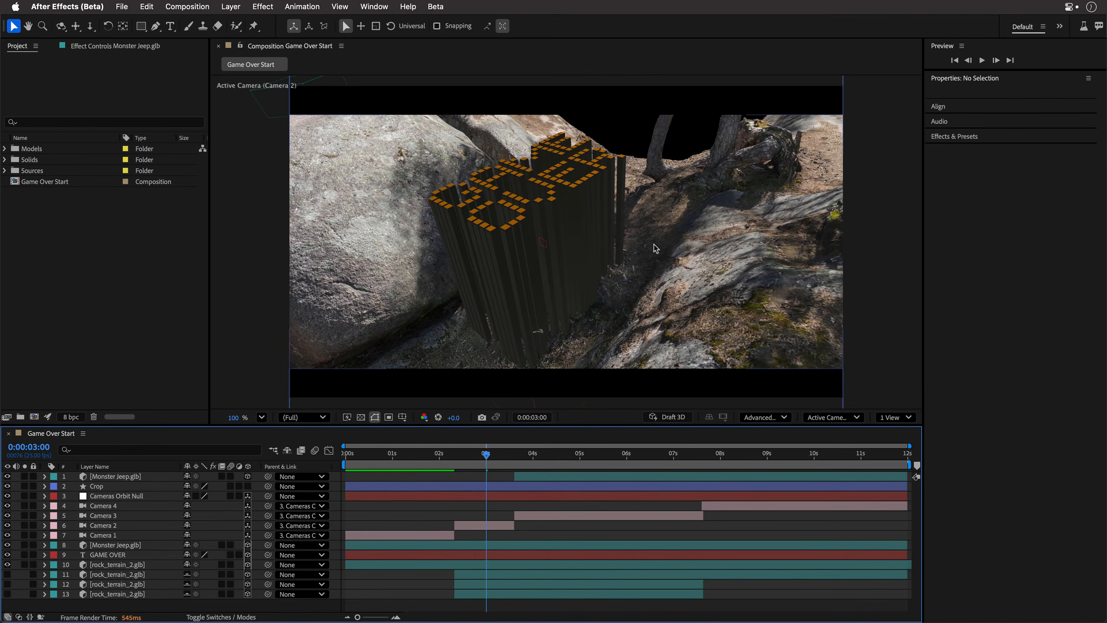
# - View the scene from Custom View 1 and turn the three extra rock_terrain_2.glb layers back on one by one
pyautogui.click(835, 421)
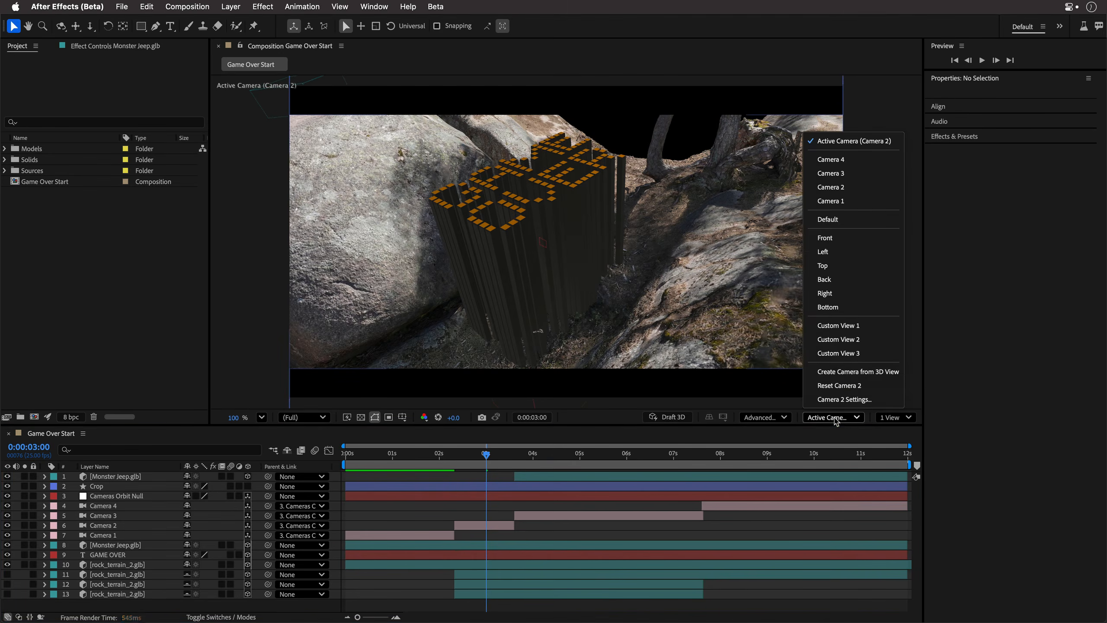
pyautogui.click(843, 325)
pyautogui.click(7, 575)
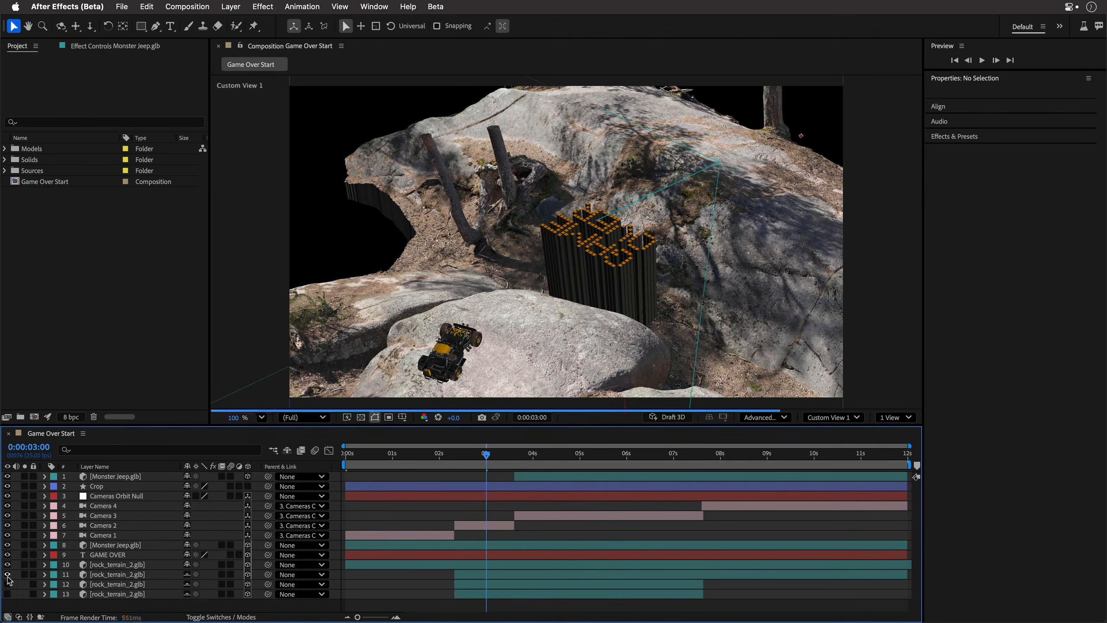
pyautogui.click(7, 584)
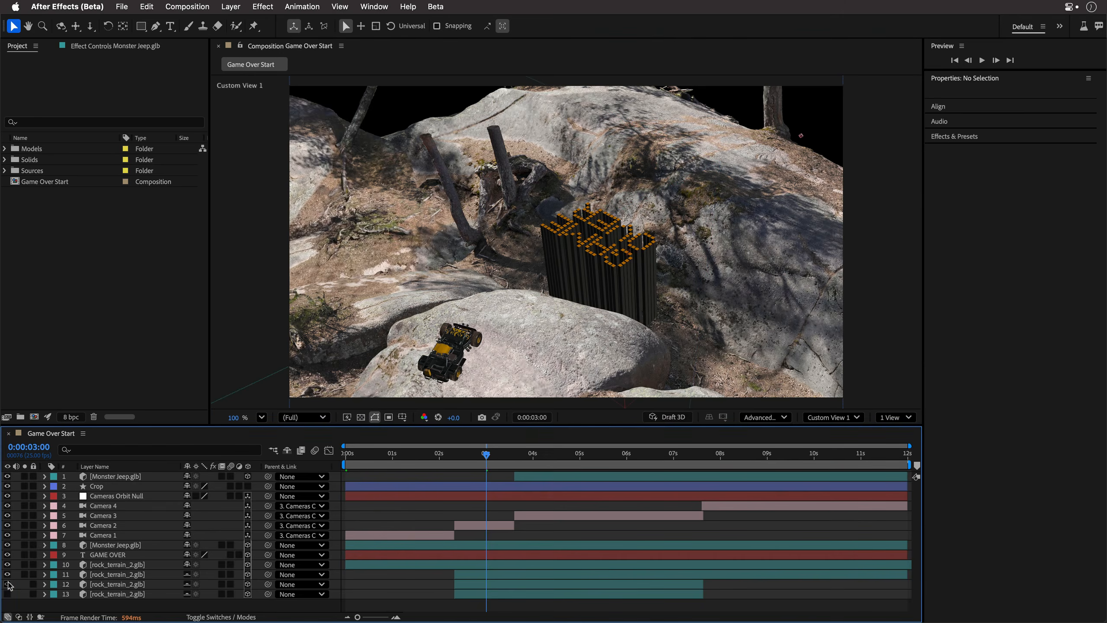
pyautogui.click(8, 594)
# - Move the current time to 0:00:05:03 and hide the shy layers in the timeline
pyautogui.click(586, 456)
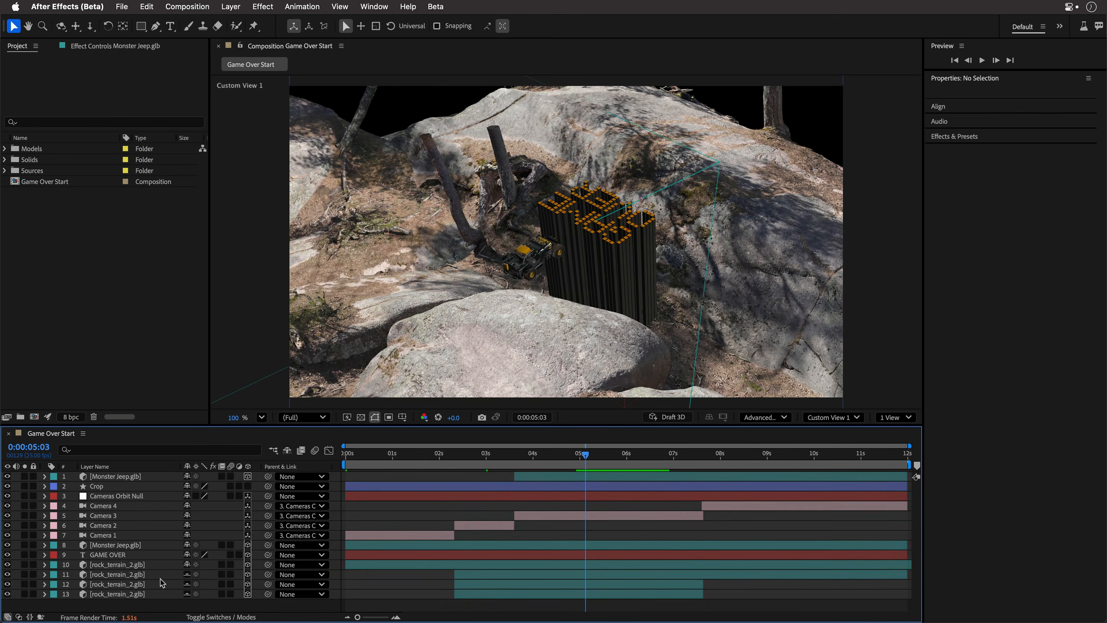
pyautogui.click(288, 450)
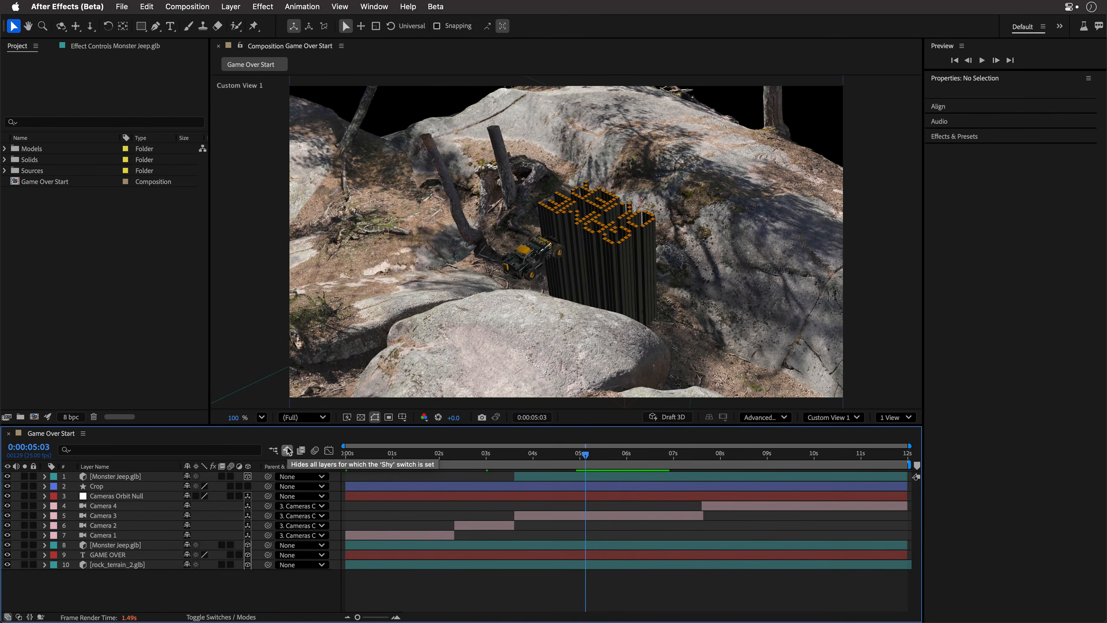
# - Examine the motion path of the lower Monster Jeep.glb layer in the custom view, return to the active camera, and deselect the layer
pyautogui.click(121, 545)
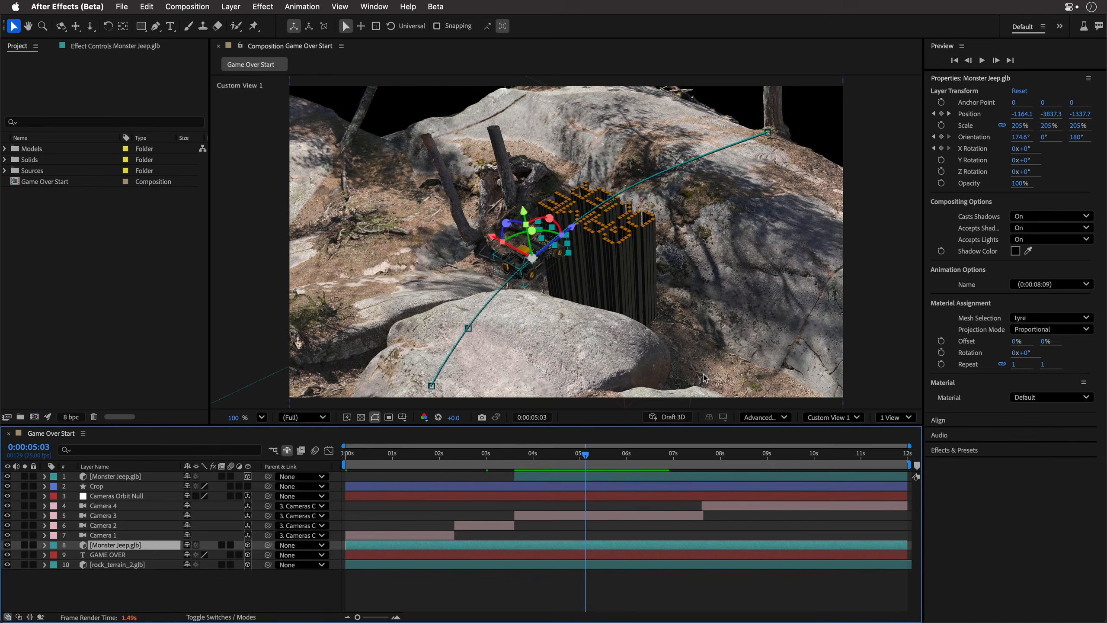
pyautogui.press('F12')
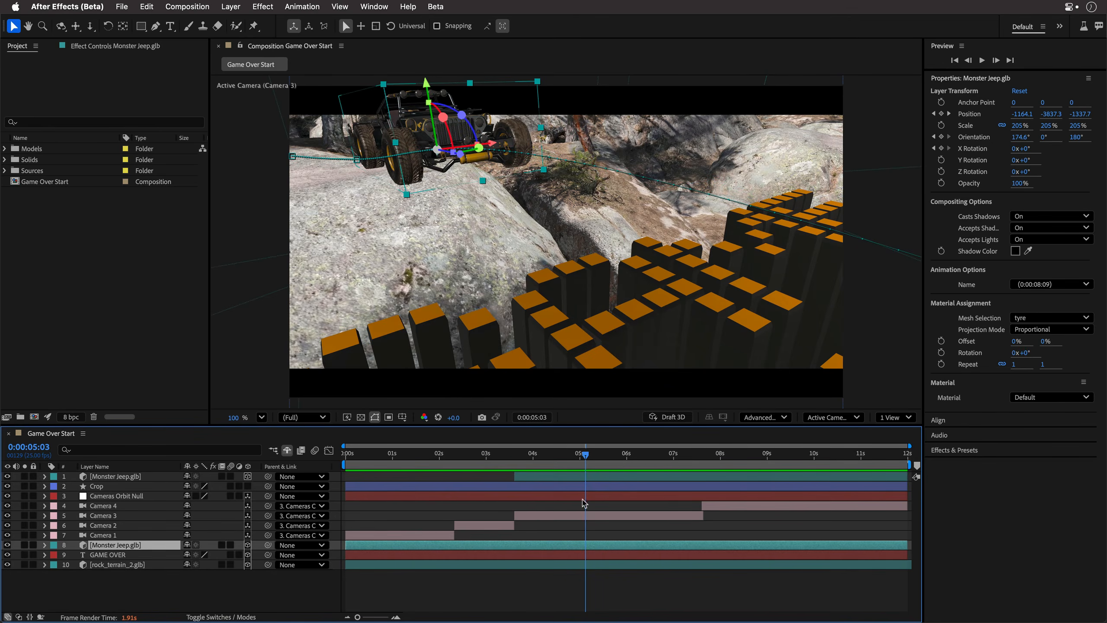
pyautogui.press('\\')
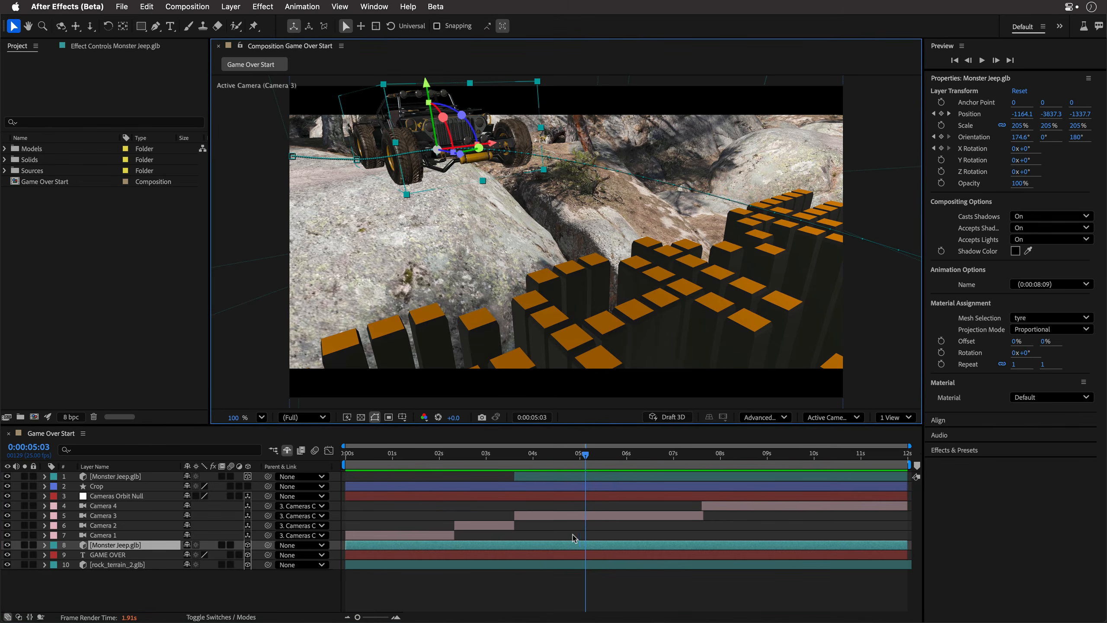
pyautogui.click(842, 419)
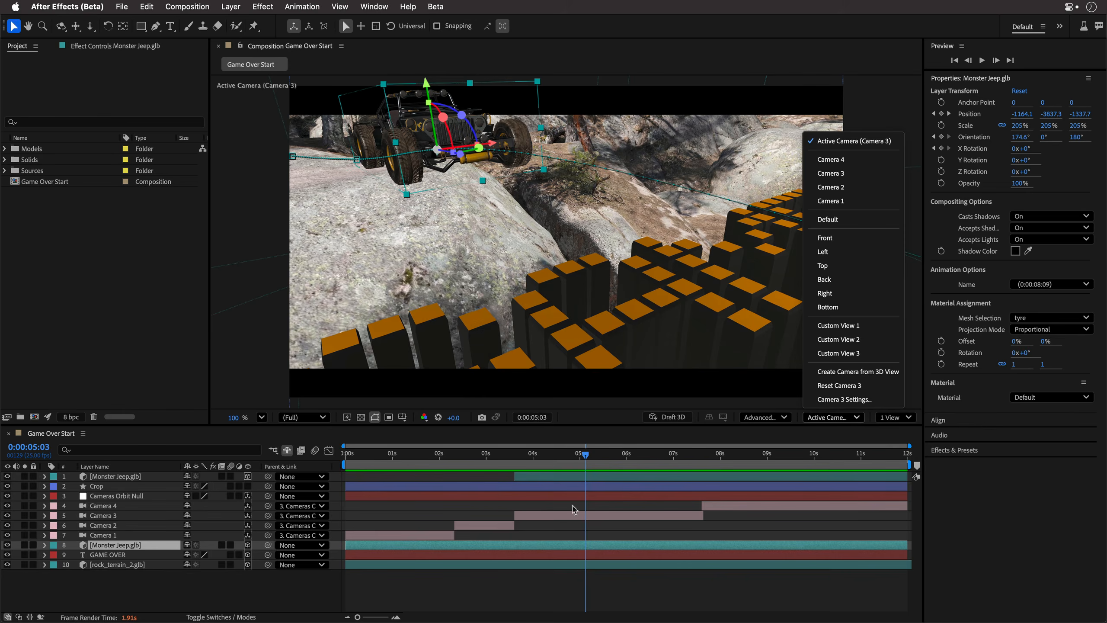
pyautogui.click(542, 582)
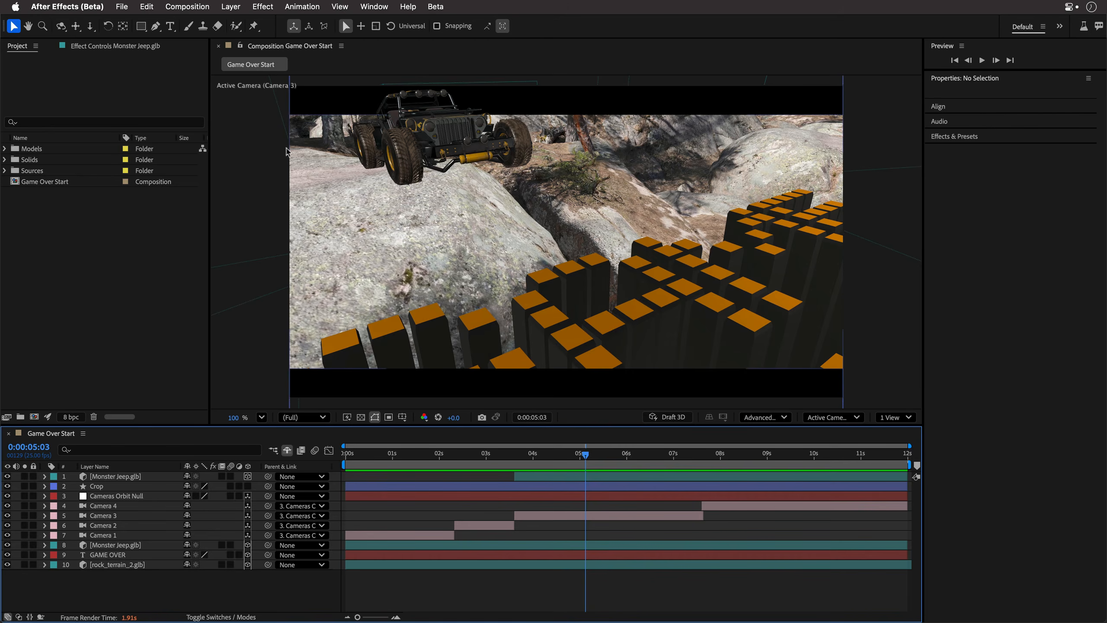
# - Inspect the Crop layer and compare the two Monster Jeep.glb layers at 0:00:05:14, hiding and showing the upper one
pyautogui.click(99, 486)
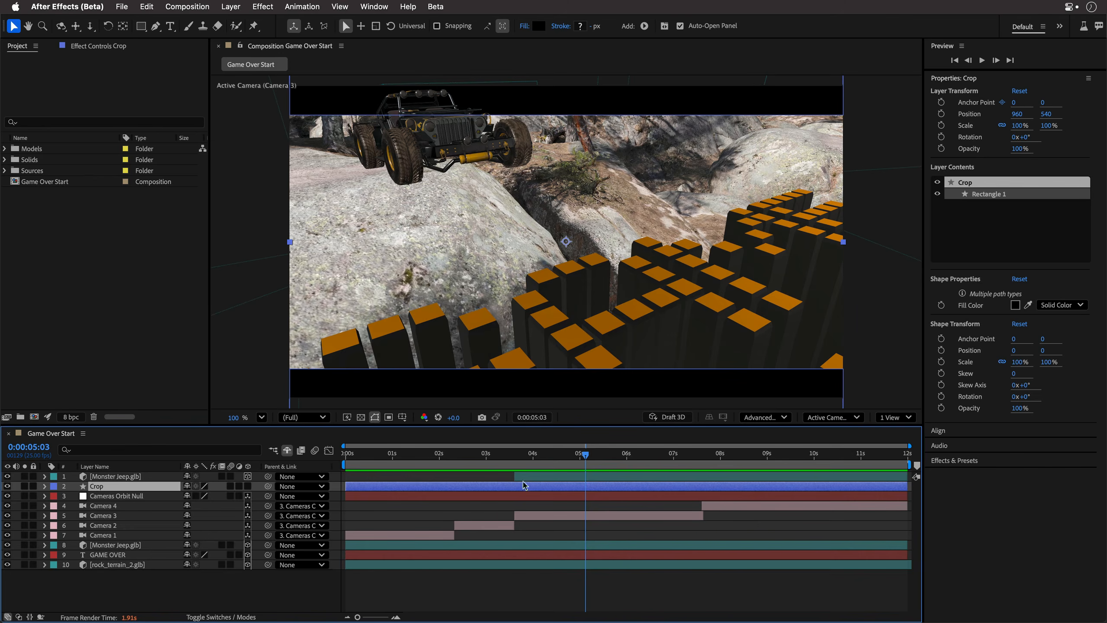
pyautogui.moveTo(587, 458)
pyautogui.mouseDown()
pyautogui.moveTo(647, 458)
pyautogui.moveTo(534, 459)
pyautogui.moveTo(609, 461)
pyautogui.mouseUp()
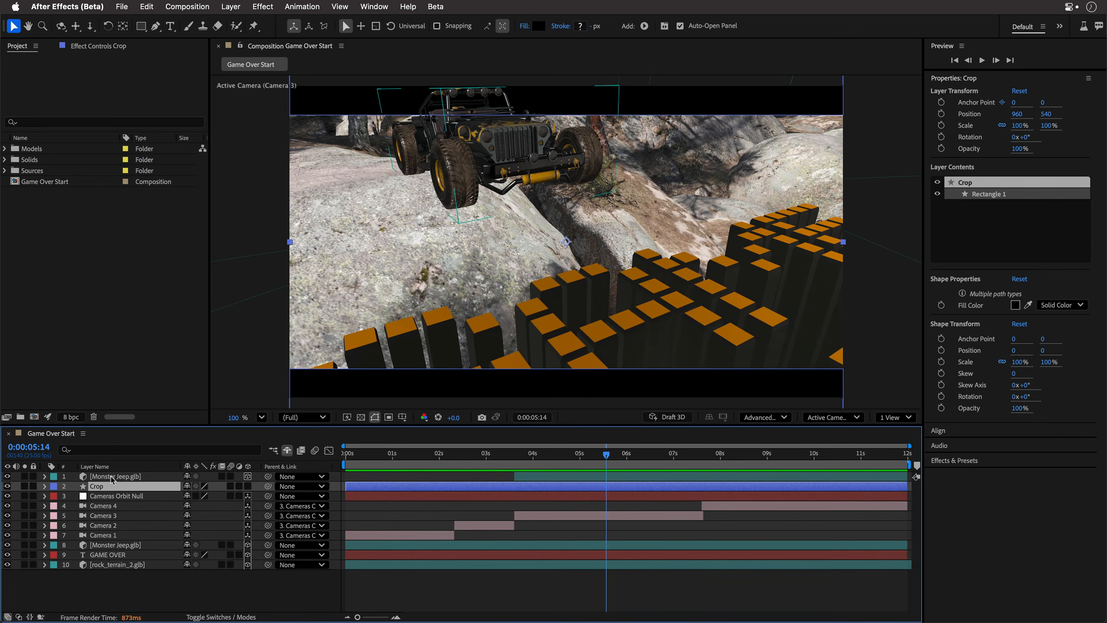
pyautogui.click(119, 546)
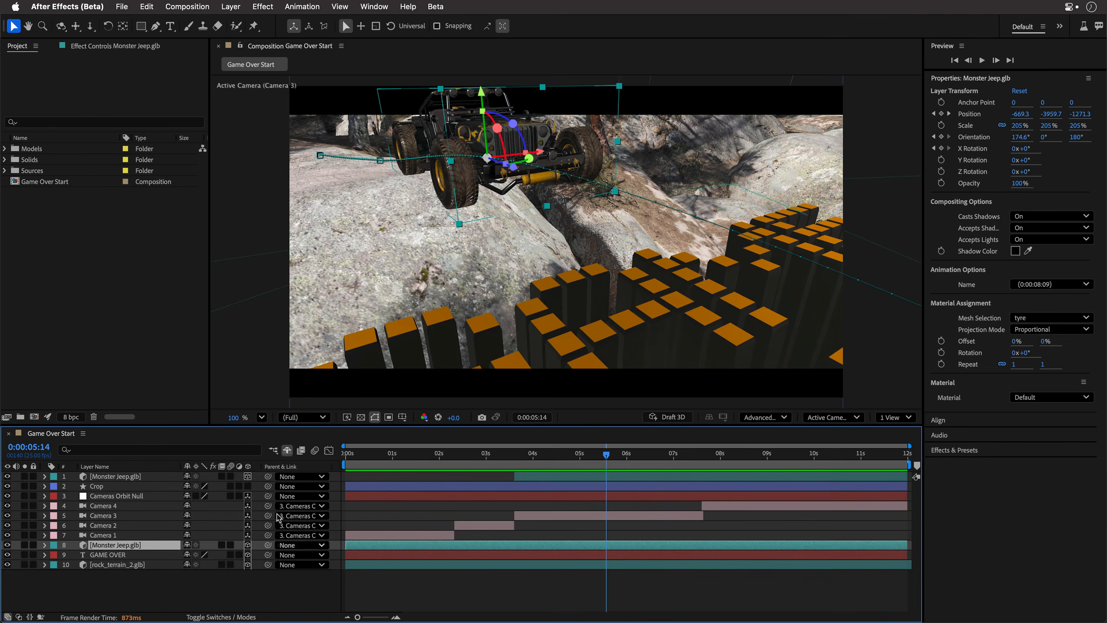
pyautogui.click(106, 479)
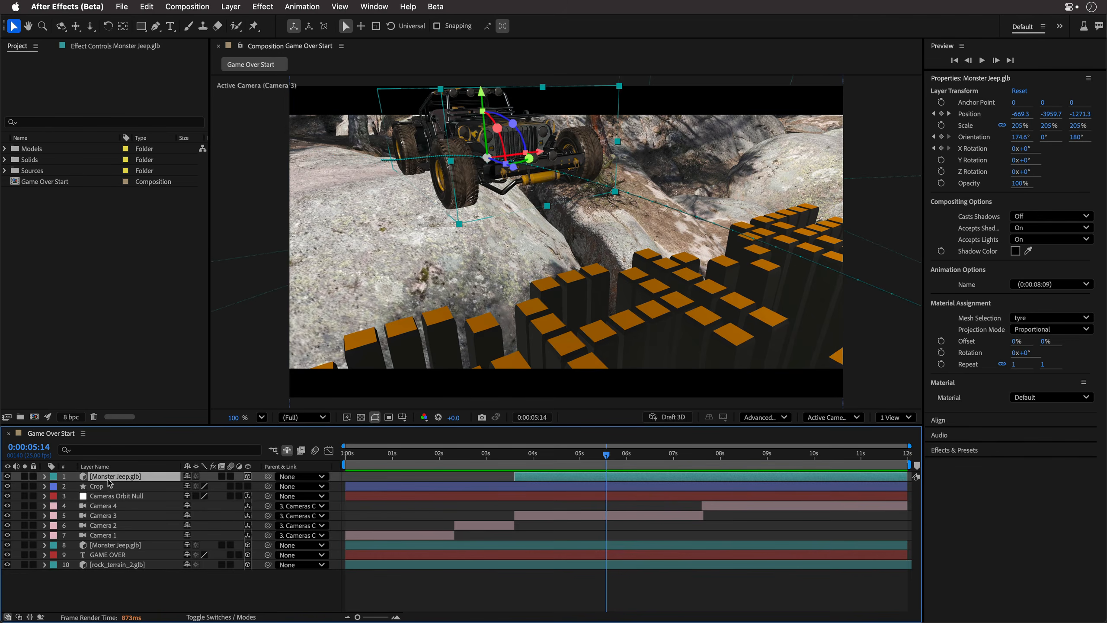
pyautogui.click(8, 476)
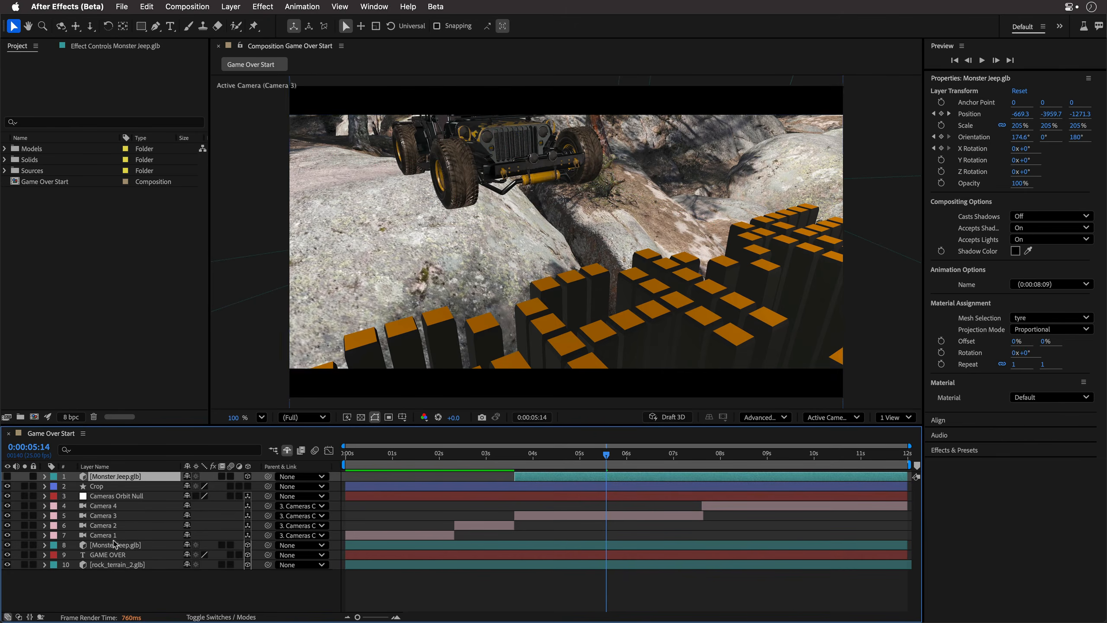
pyautogui.click(7, 476)
# - Move the current time to 0:00:06:00 and add an Ambient light with 100% intensity and white color, named Ambient Light 1
pyautogui.moveTo(607, 466); pyautogui.dragTo(779, 480)
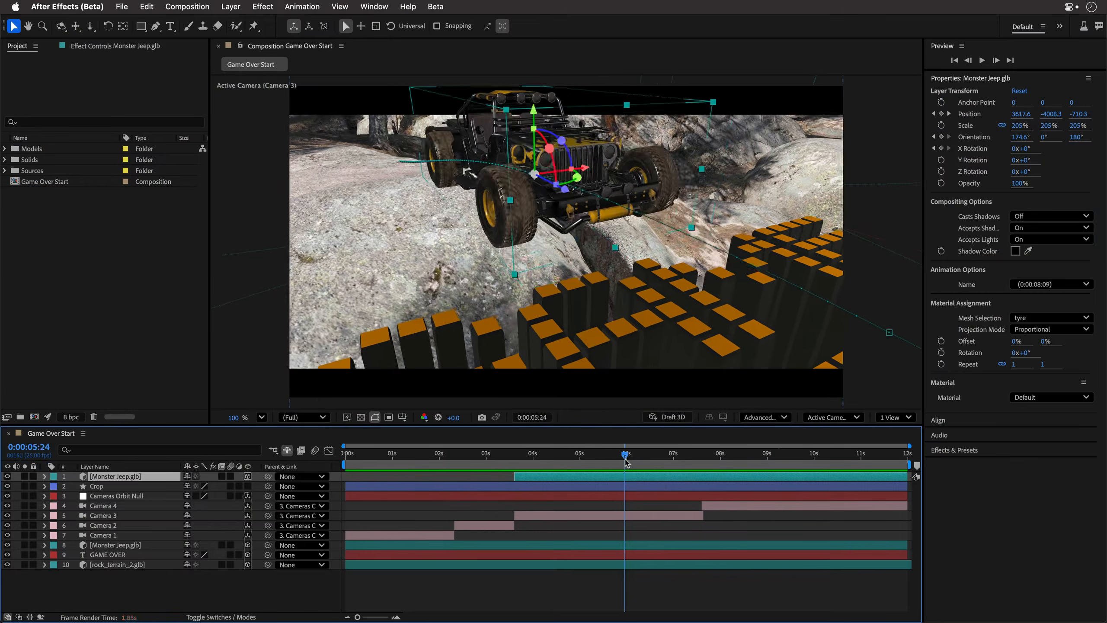
pyautogui.moveTo(625, 462)
pyautogui.mouseDown()
pyautogui.moveTo(643, 463)
pyautogui.moveTo(627, 463)
pyautogui.mouseUp()
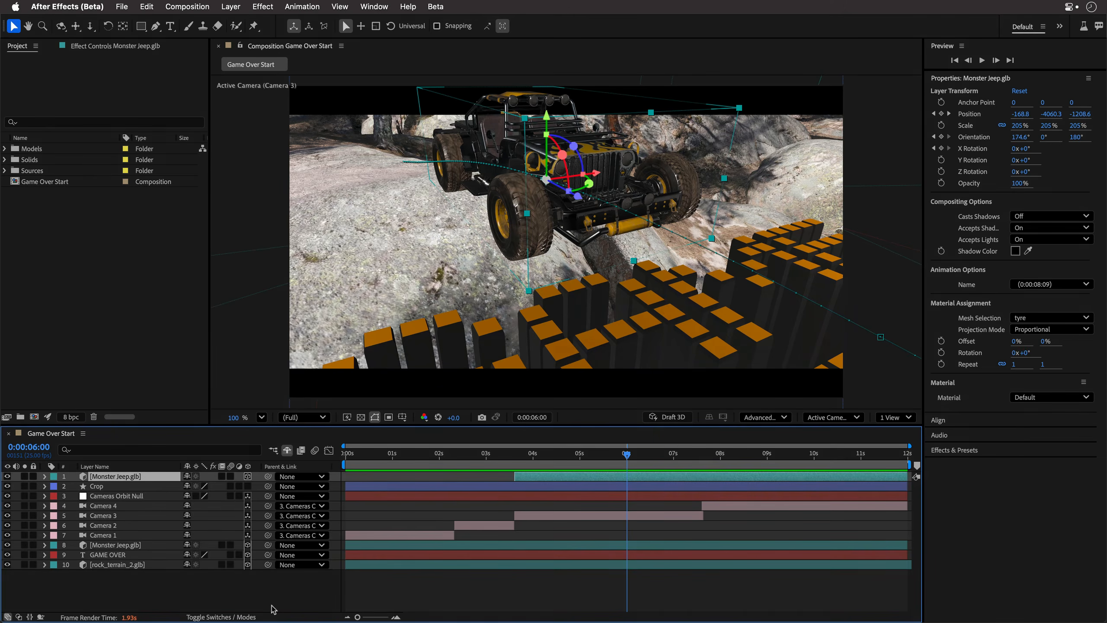
pyautogui.click(271, 609)
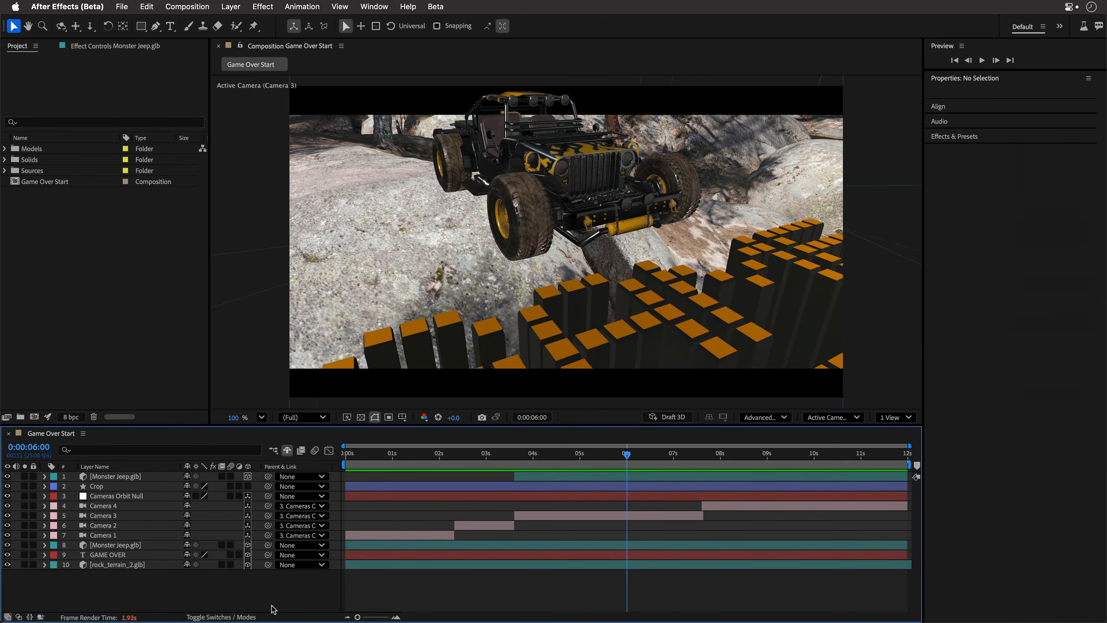
pyautogui.click(230, 5)
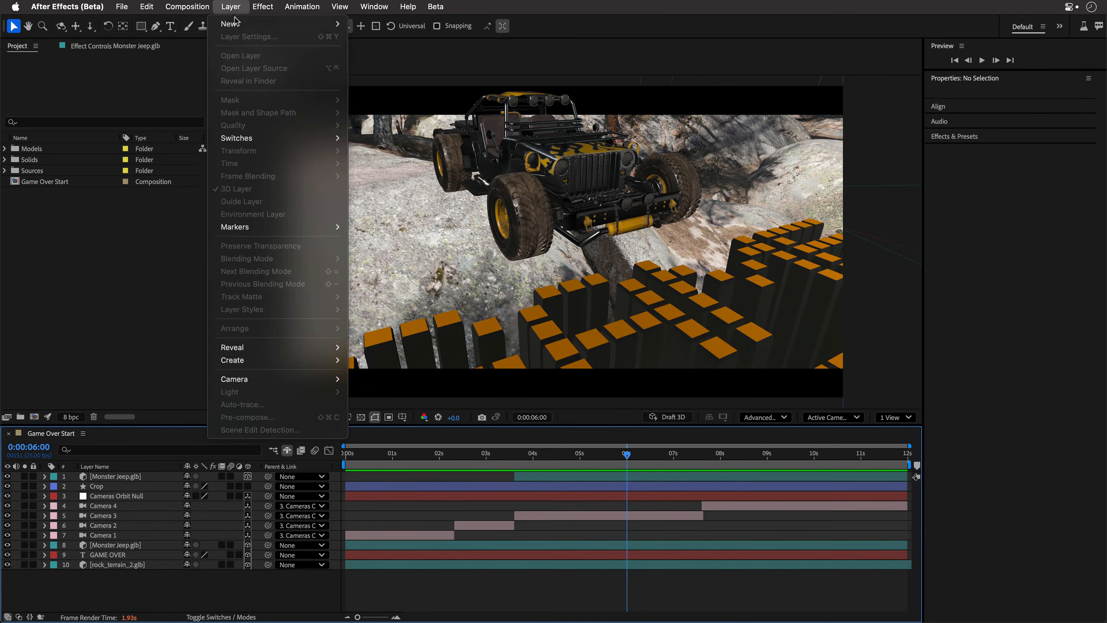
pyautogui.moveTo(236, 21)
pyautogui.click(394, 51)
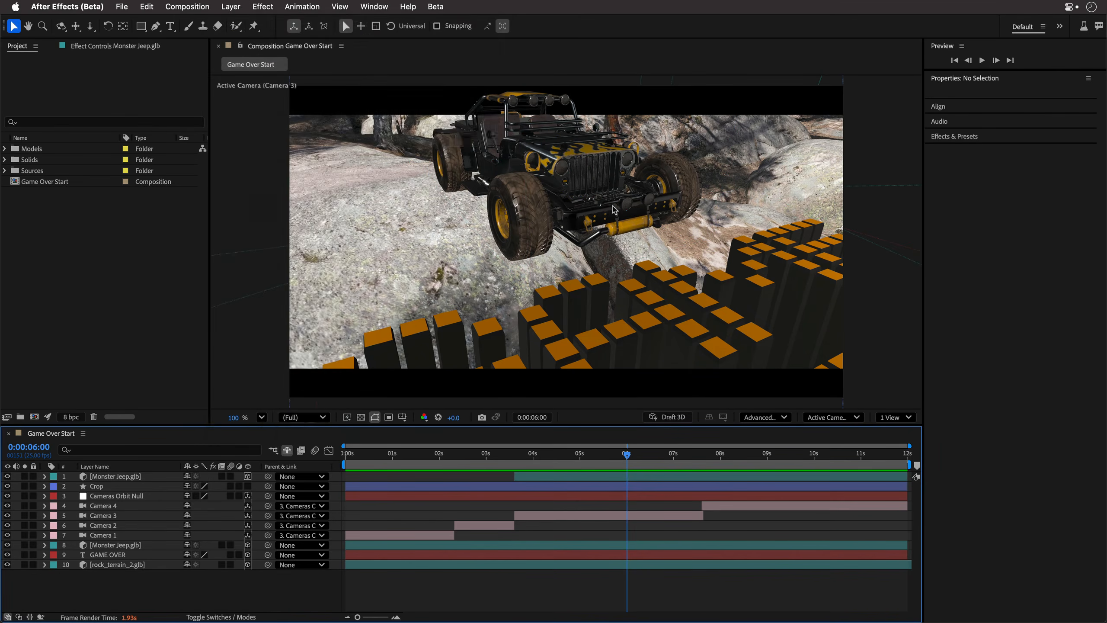
pyautogui.click(570, 201)
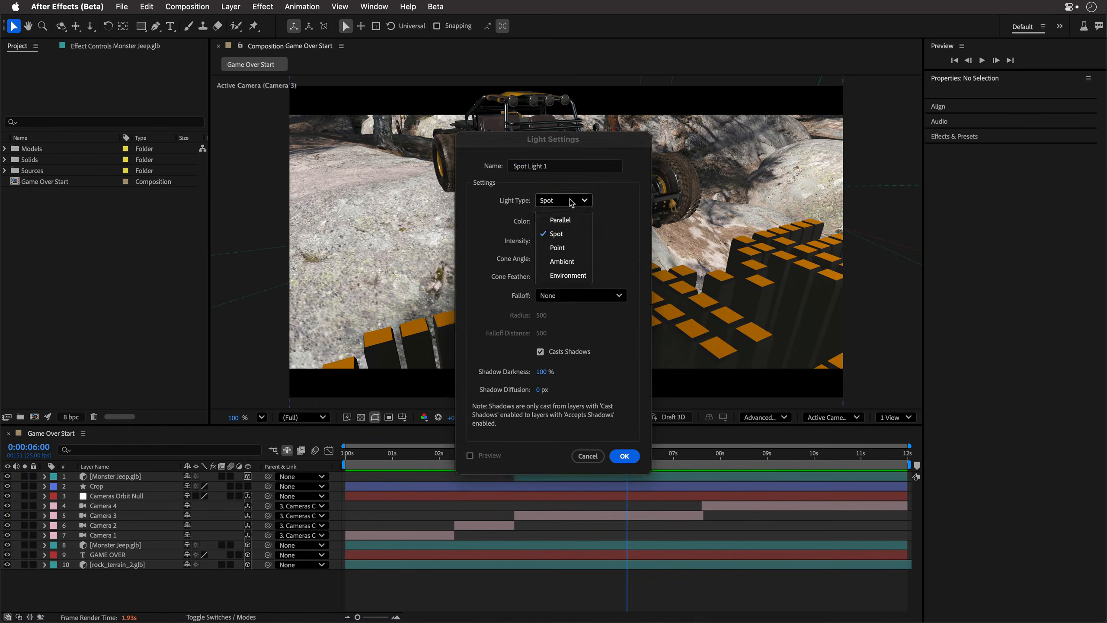
pyautogui.click(574, 261)
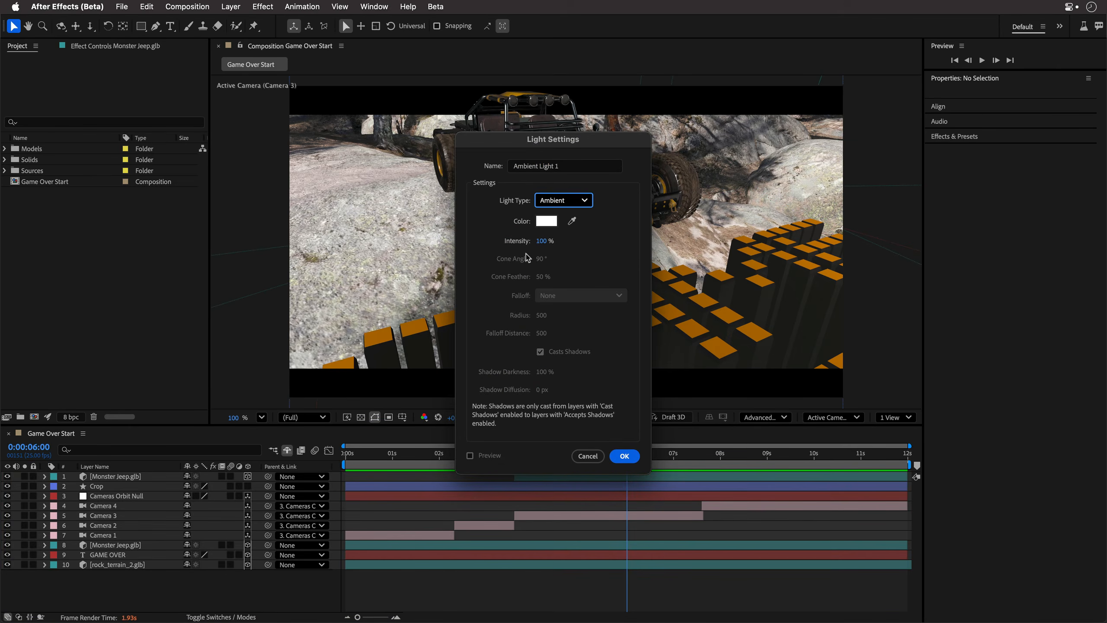
pyautogui.click(625, 456)
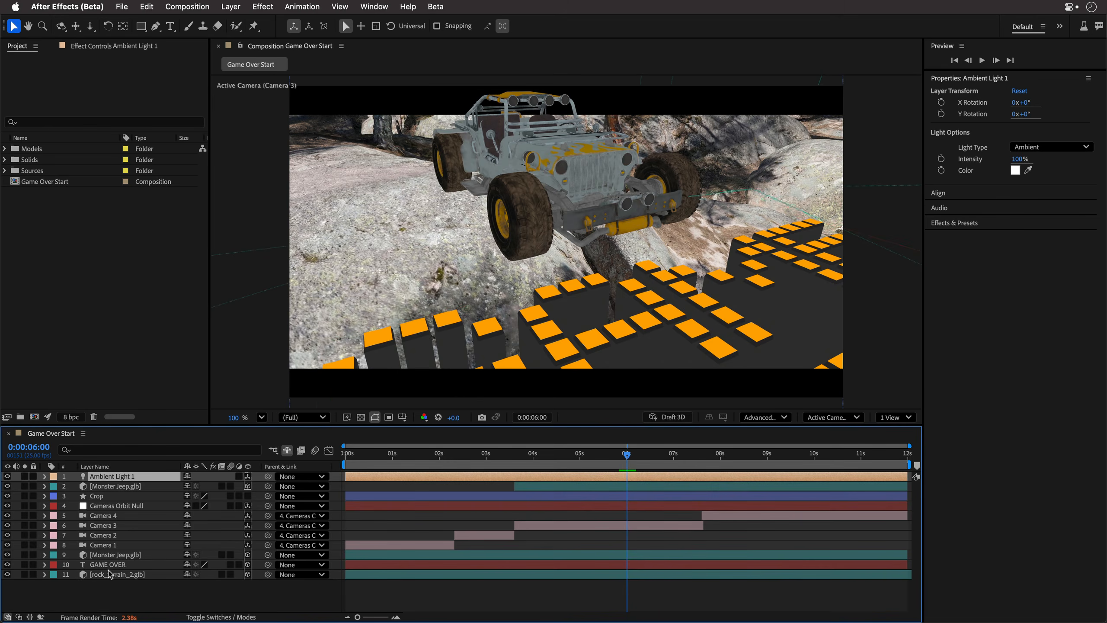
# - Reveal the shy layers in the timeline and hide all four rock_terrain_2.glb layers
pyautogui.click(287, 451)
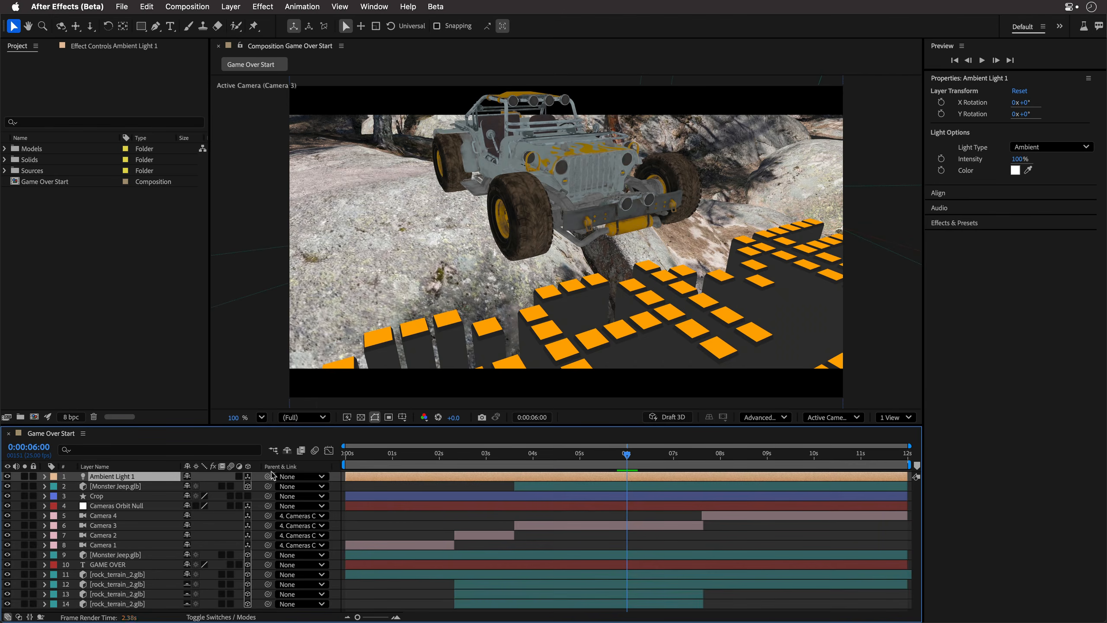
pyautogui.moveTo(8, 575); pyautogui.dragTo(6, 612)
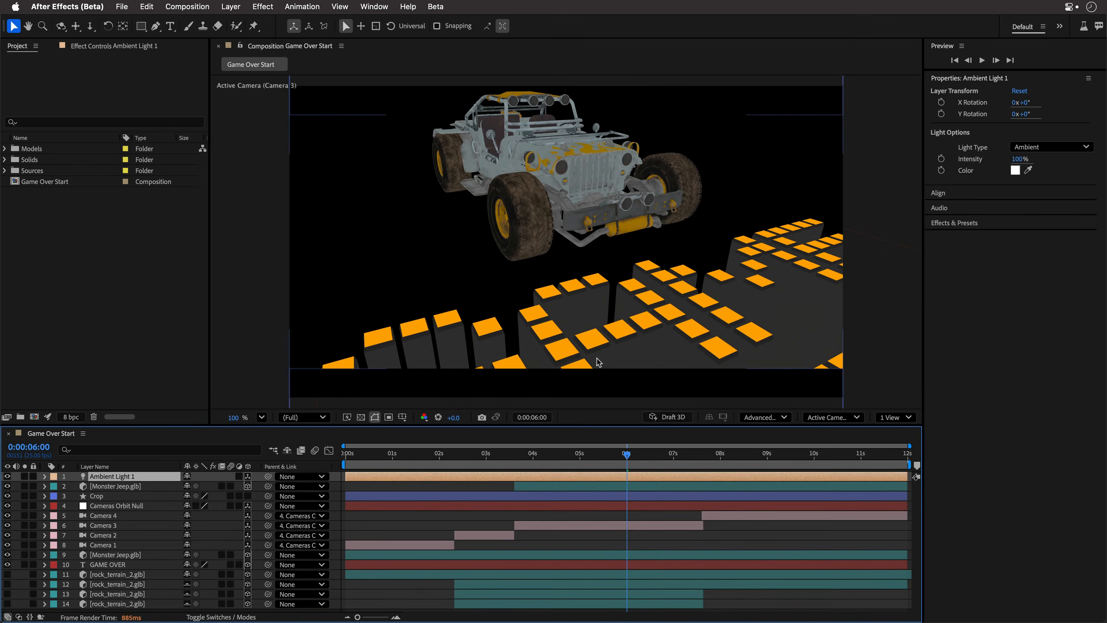
# - Turn on Draft 3D and move the current time to 0:00:06:06
pyautogui.click(663, 417)
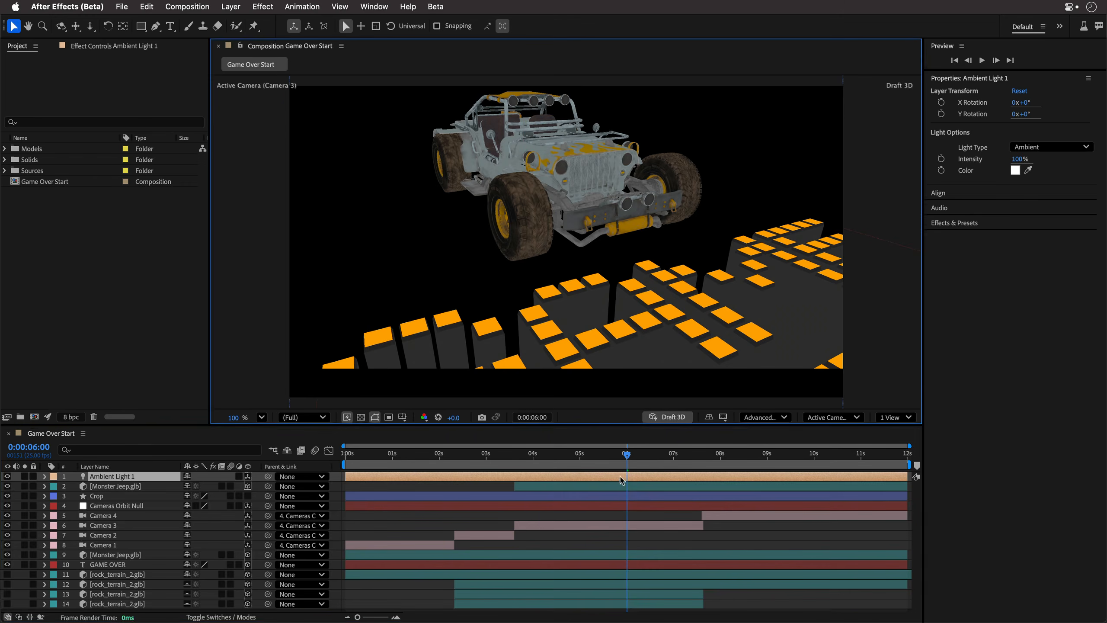
pyautogui.moveTo(626, 458)
pyautogui.mouseDown()
pyautogui.moveTo(571, 458)
pyautogui.moveTo(749, 471)
pyautogui.moveTo(388, 478)
pyautogui.moveTo(657, 476)
pyautogui.moveTo(638, 477)
pyautogui.mouseUp()
# - Try pale pink and pale teal (BAEDE5) tints on Ambient Light 1, discard the color change, and delete the light
pyautogui.click(1015, 170)
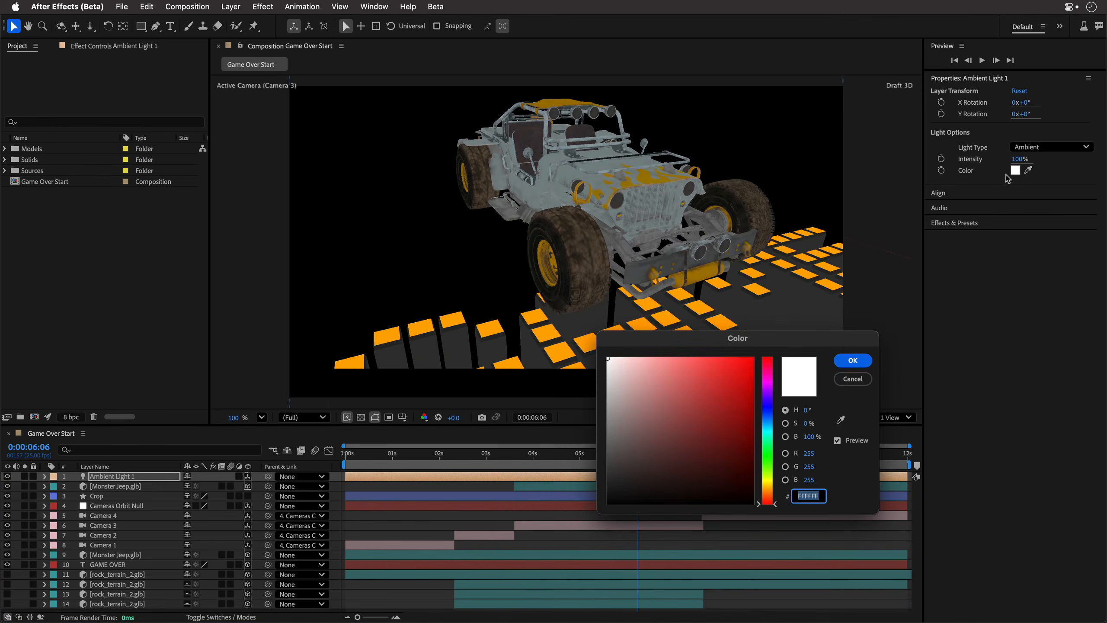
pyautogui.click(625, 362)
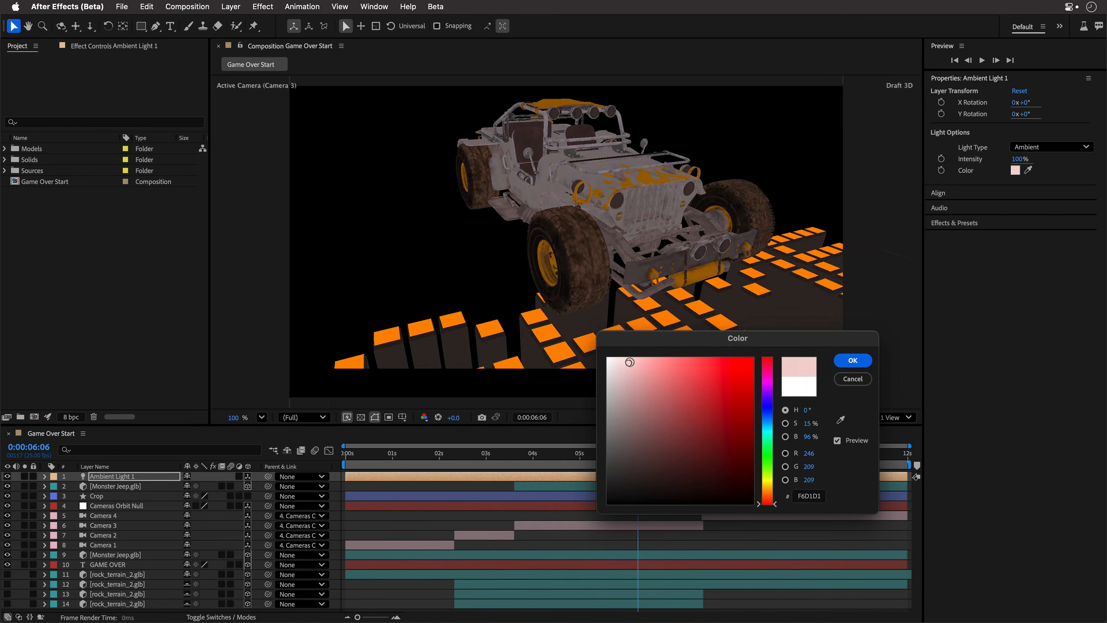
pyautogui.moveTo(627, 362); pyautogui.dragTo(638, 367)
pyautogui.click(767, 435)
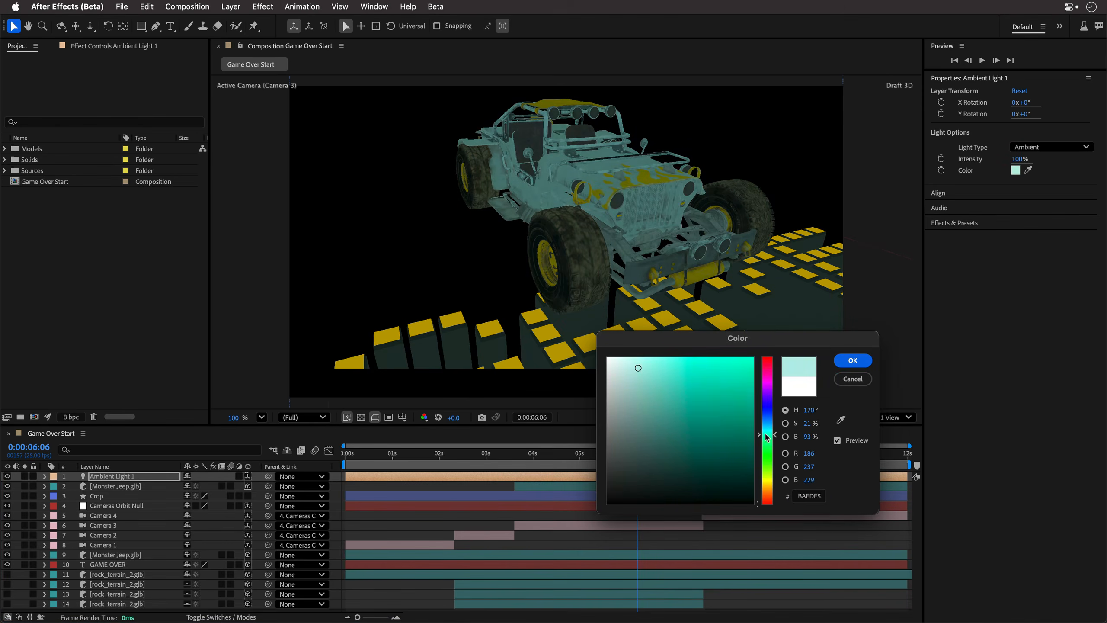
pyautogui.click(852, 379)
pyautogui.press('Delete')
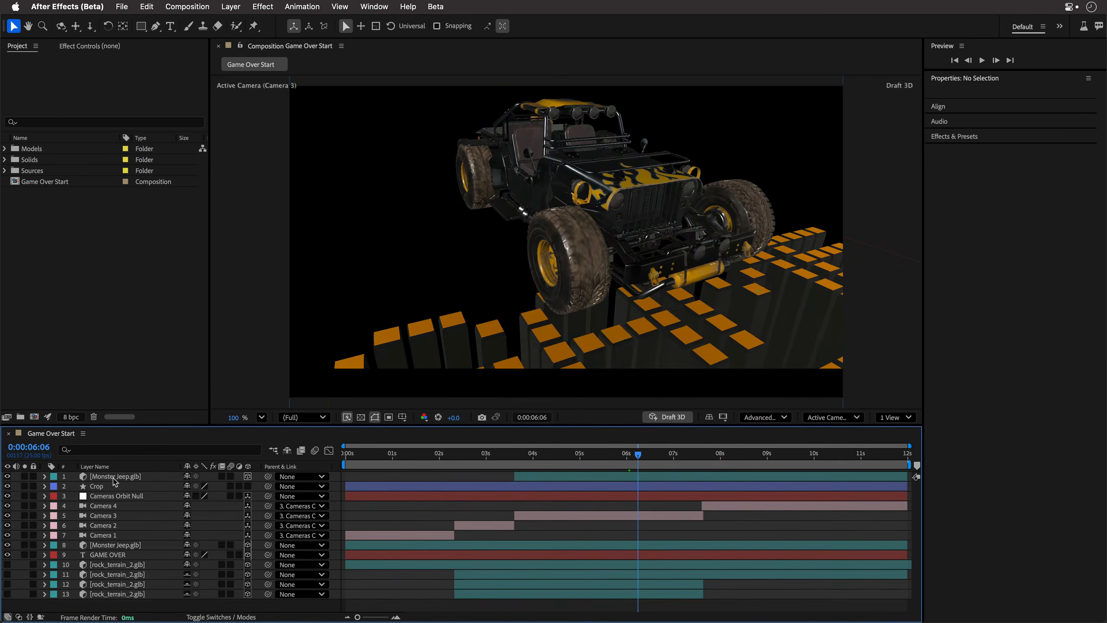
# - Make all rock_terrain_2.glb layers visible and hide the shy layers in the timeline, with the current time at 0:00:02:23
pyautogui.moveTo(6, 574); pyautogui.dragTo(7, 594)
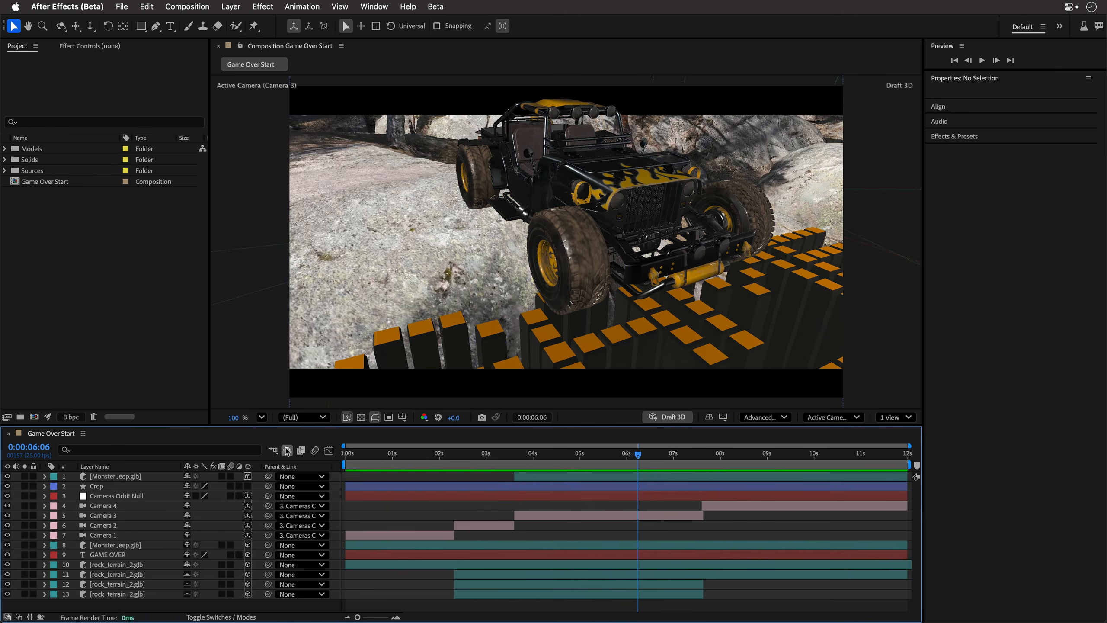
pyautogui.click(286, 450)
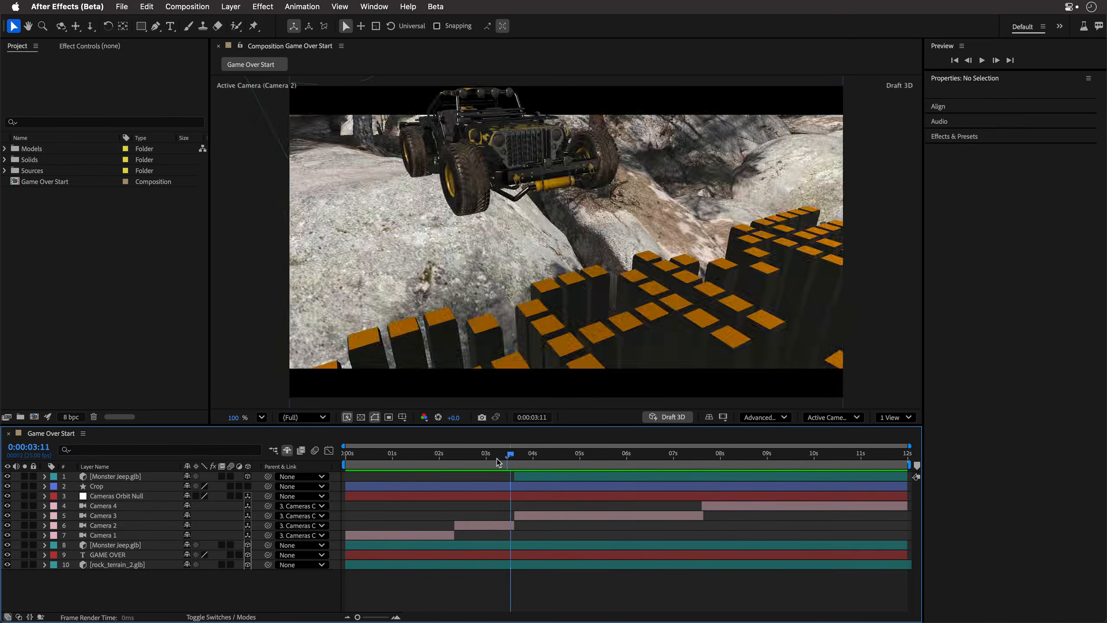
pyautogui.moveTo(506, 455); pyautogui.dragTo(483, 468)
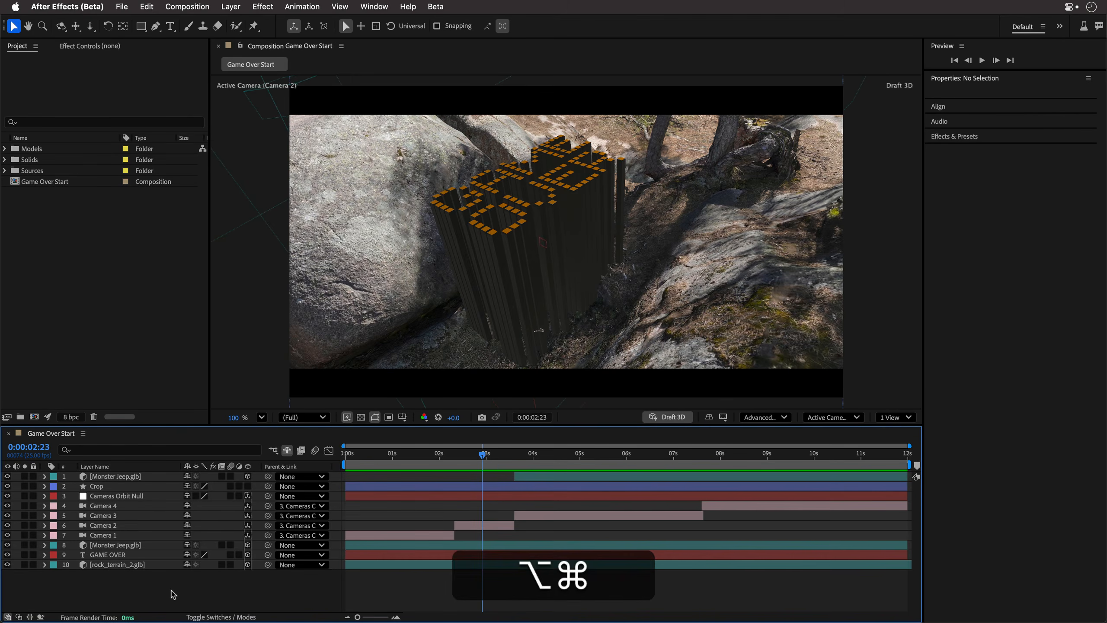
# - Add a white Point light at 100% intensity and parent it to the GAME OVER layer, snapping it to that layer's position
pyautogui.press('alt+shift+super+l')
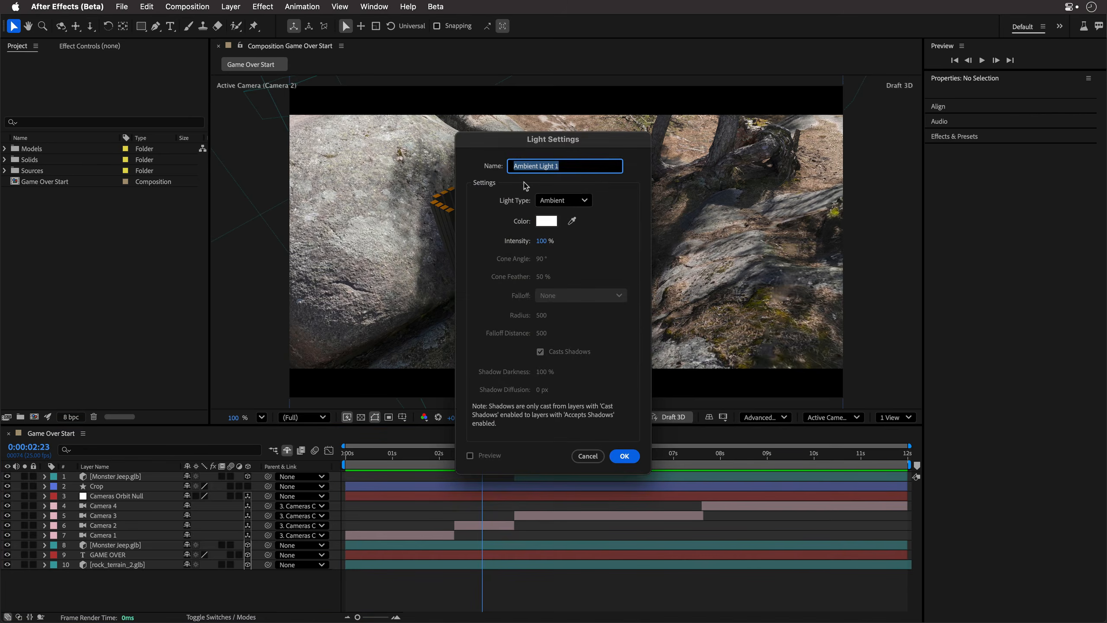
pyautogui.click(563, 201)
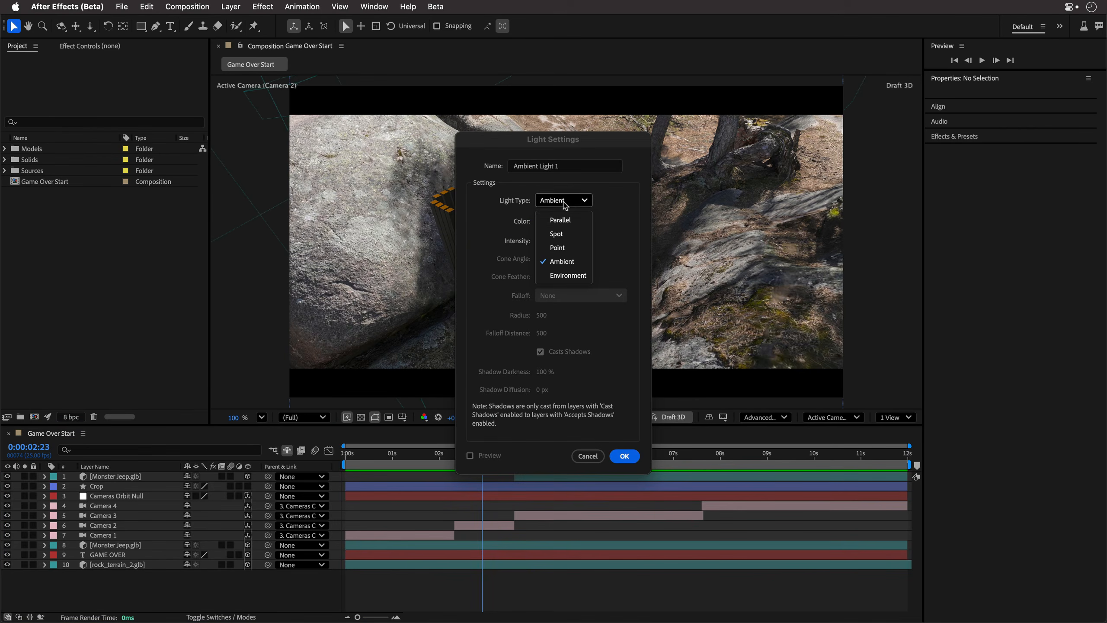
pyautogui.click(558, 248)
pyautogui.click(624, 456)
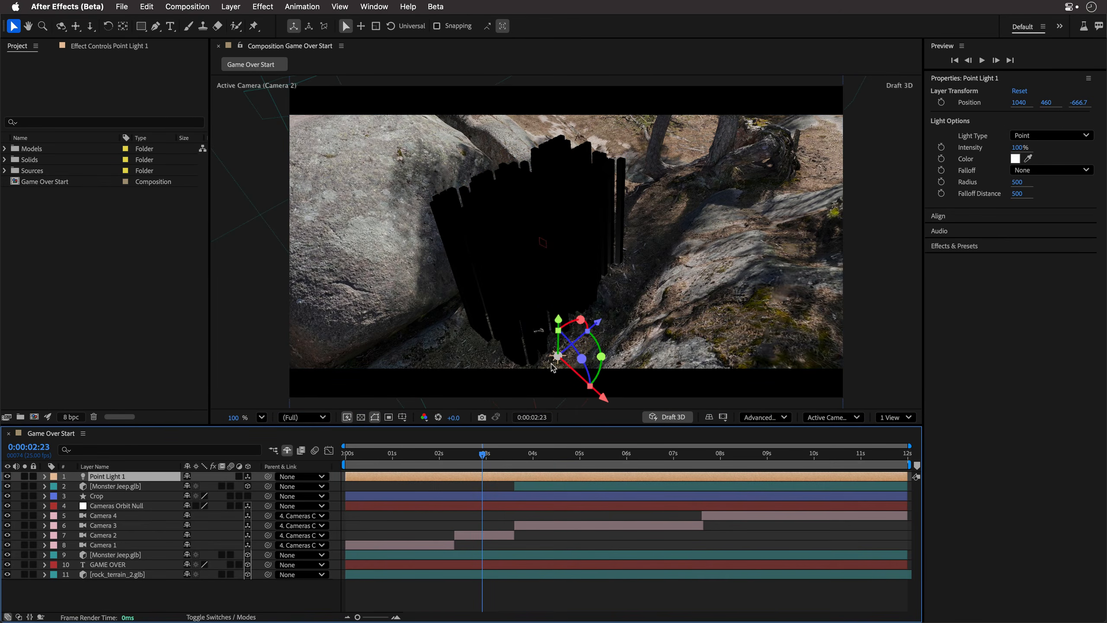
pyautogui.press('shift')
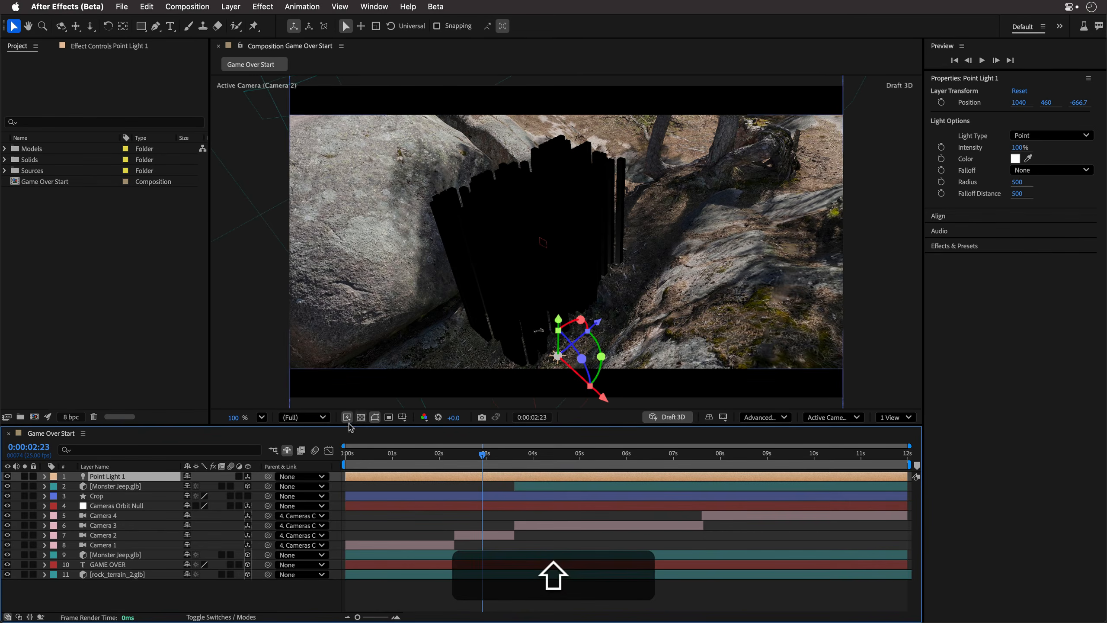
pyautogui.moveTo(267, 478); pyautogui.dragTo(141, 571)
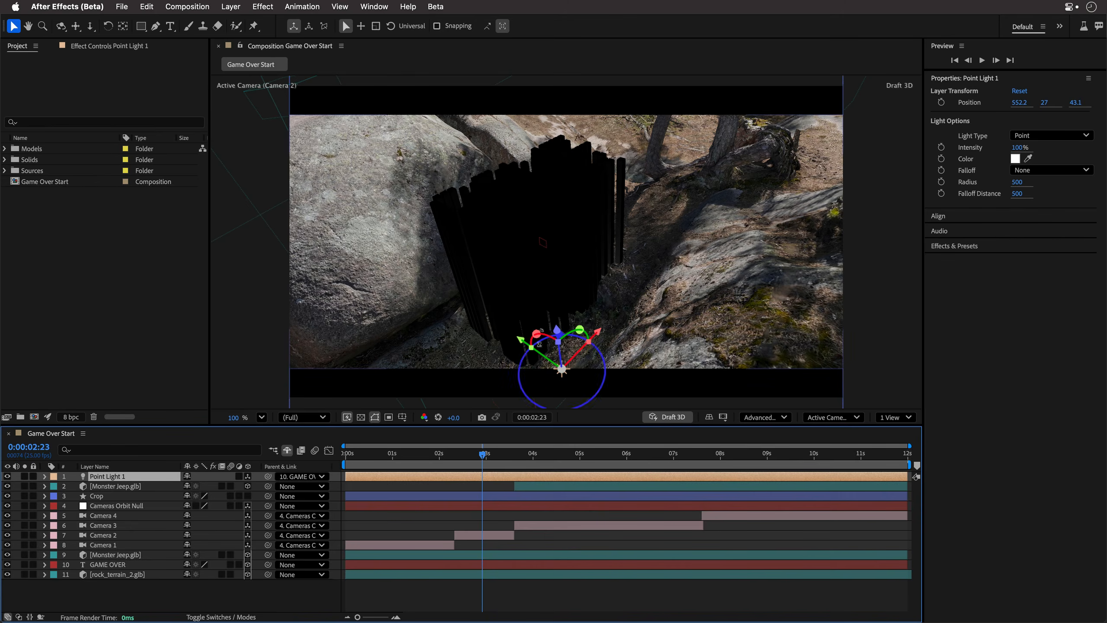
# - Move Point Light 1 up into the GAME OVER text and set its position to 500, 100, 500
pyautogui.moveTo(558, 332); pyautogui.dragTo(474, 210)
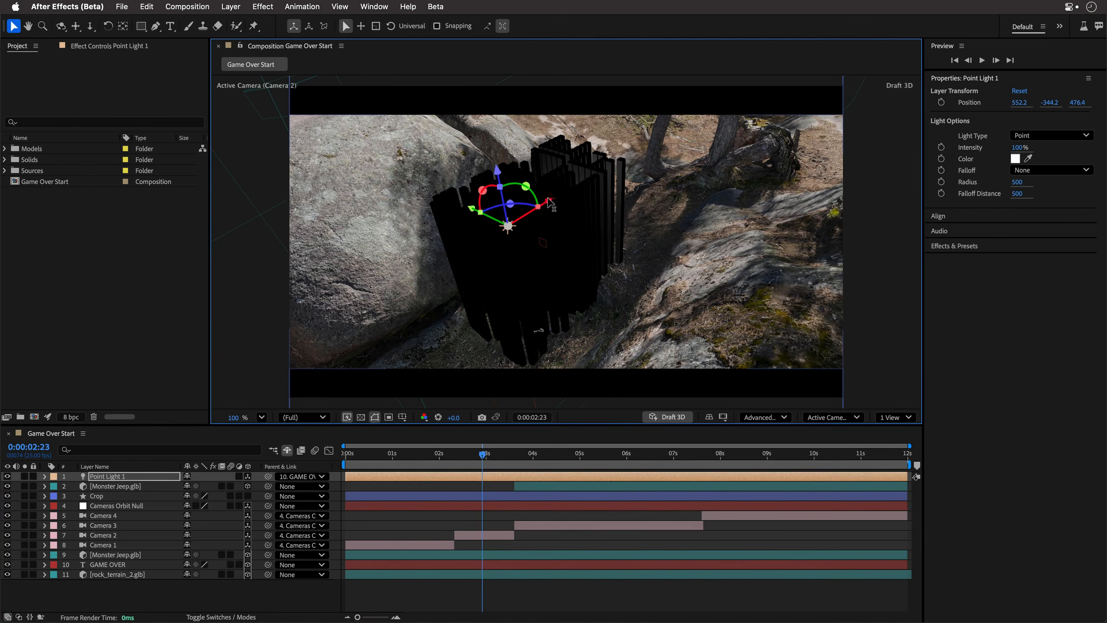
pyautogui.moveTo(562, 200)
pyautogui.mouseDown()
pyautogui.moveTo(585, 201)
pyautogui.moveTo(545, 216)
pyautogui.moveTo(566, 204)
pyautogui.mouseUp()
pyautogui.click(1021, 102)
pyautogui.write('50')
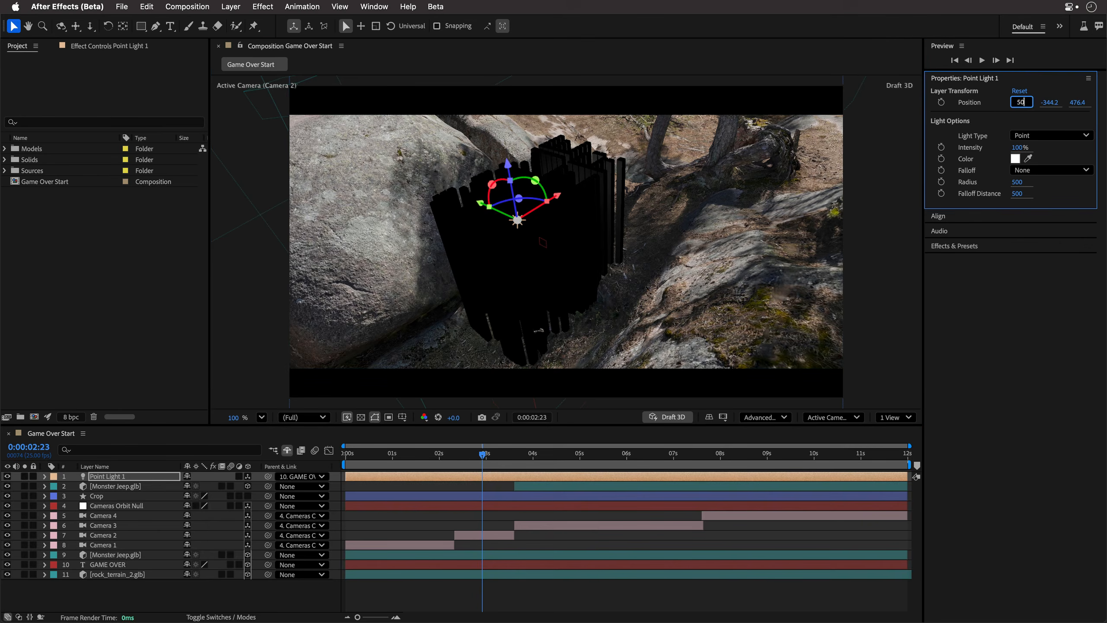
pyautogui.write('0')
pyautogui.press('Tab')
pyautogui.write('10')
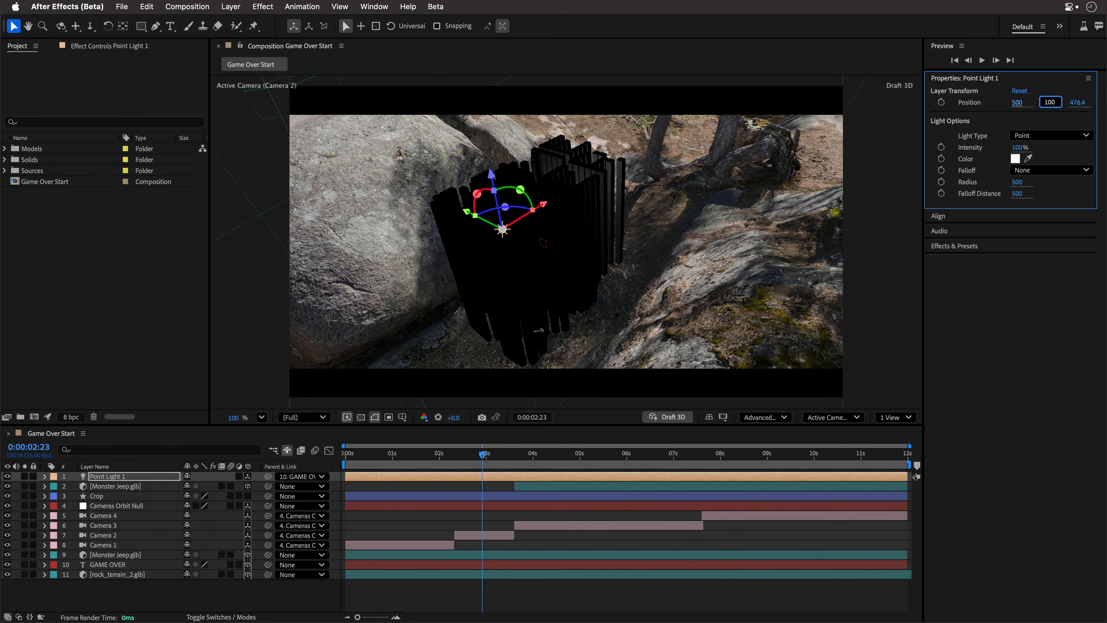
pyautogui.press('Tab')
pyautogui.write('500')
pyautogui.press('Return')
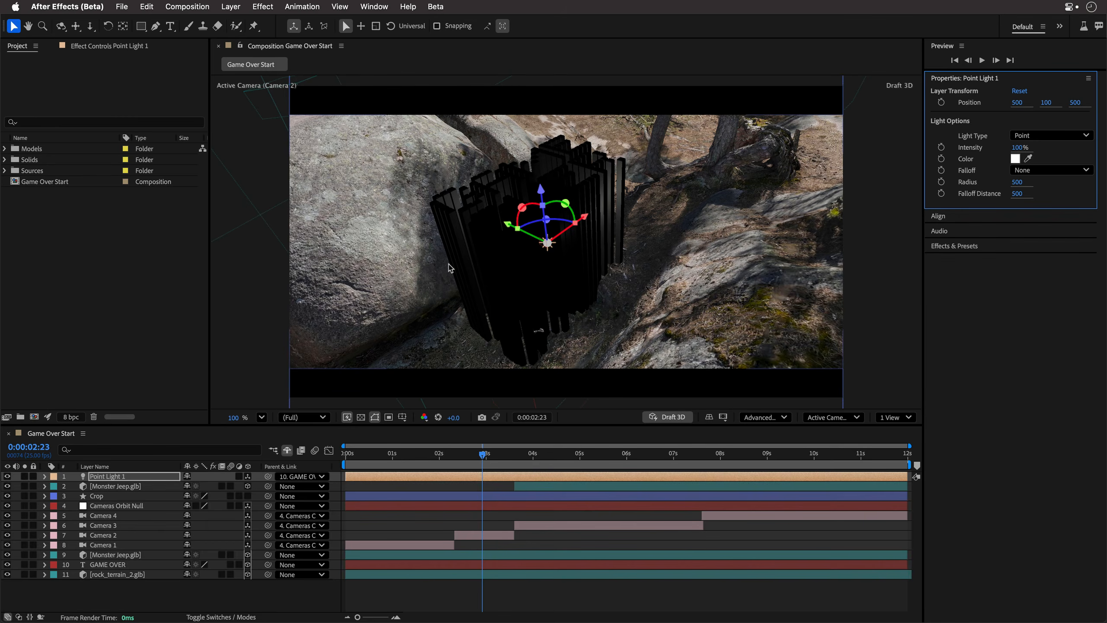
# - Duplicate Point Light 1, placing the copy at about -127.6, 363.3, 434.7 with a pale blue color (A6DEED)
pyautogui.press('super+d')
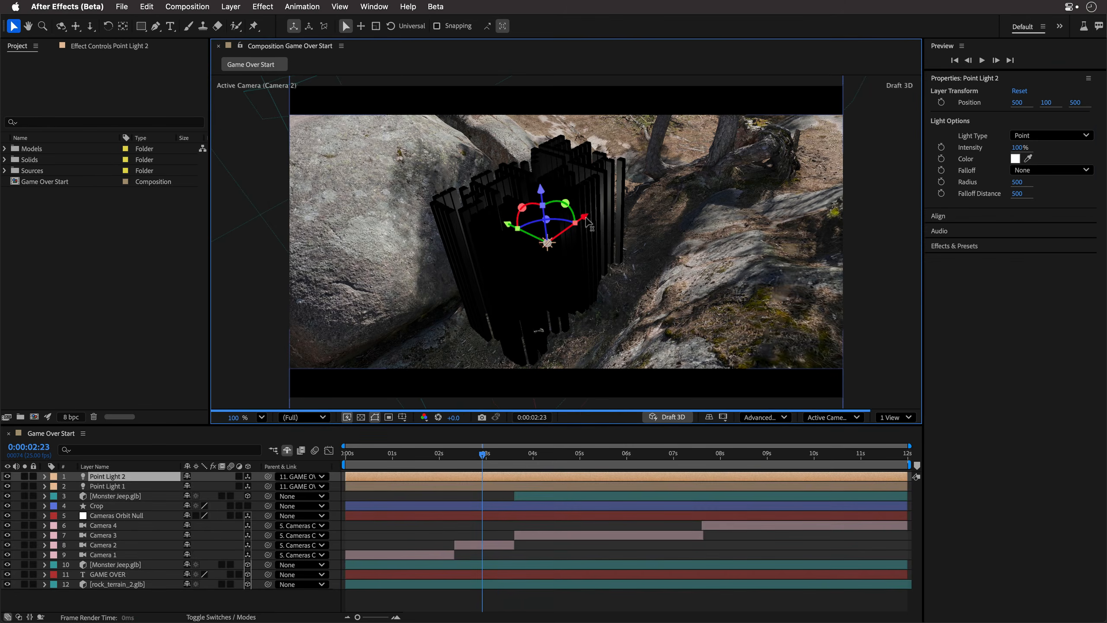
pyautogui.moveTo(585, 217); pyautogui.dragTo(497, 312)
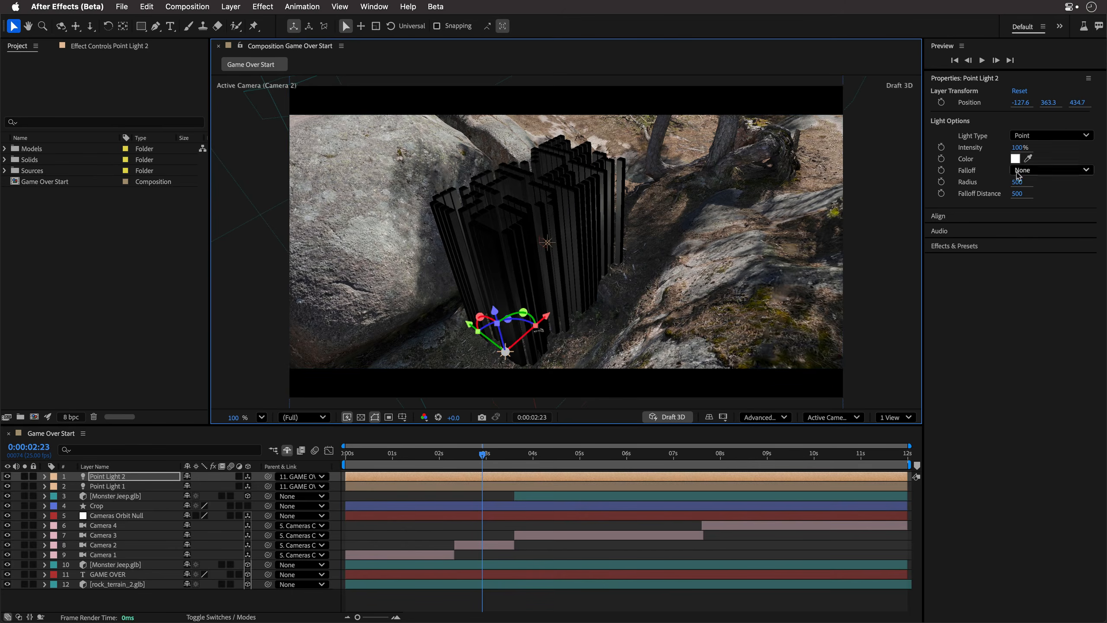
pyautogui.click(1015, 158)
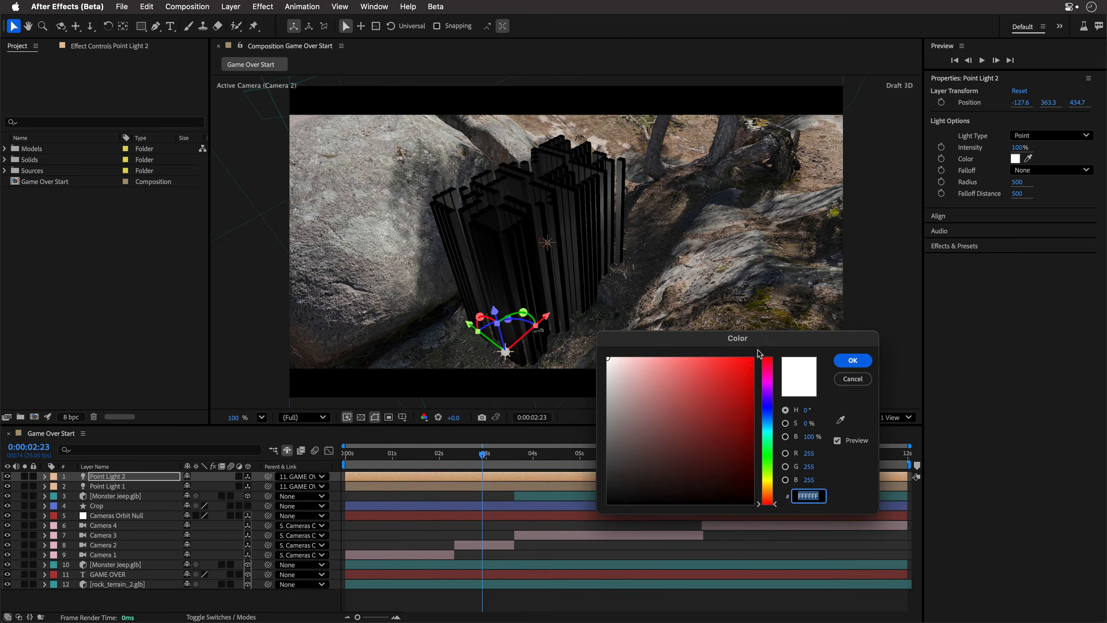
pyautogui.click(773, 426)
pyautogui.moveTo(629, 363); pyautogui.dragTo(651, 368)
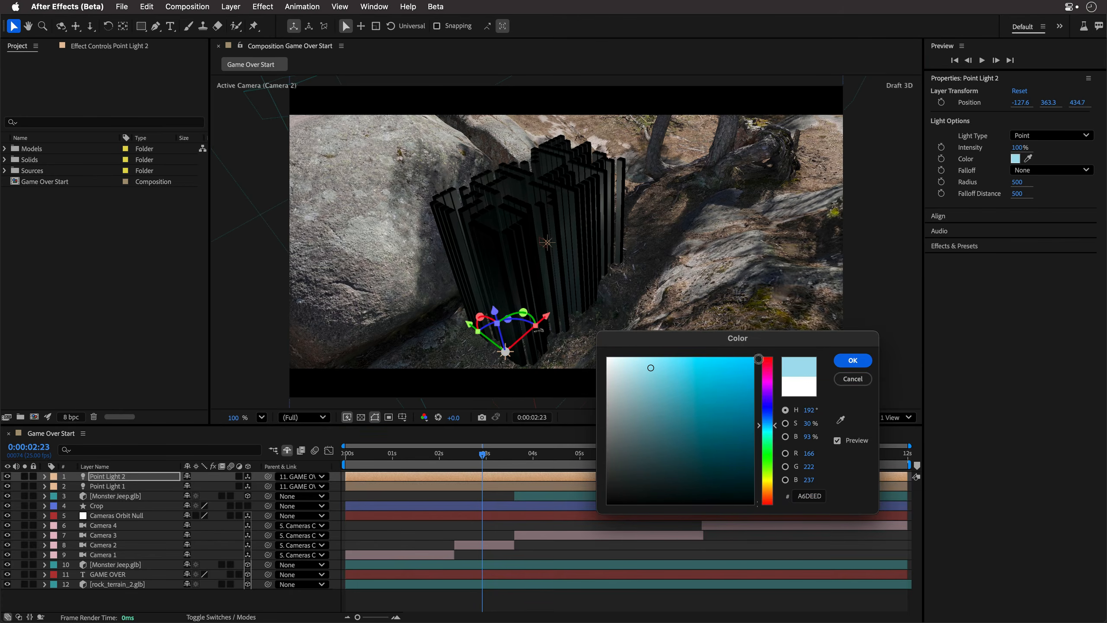
pyautogui.click(852, 361)
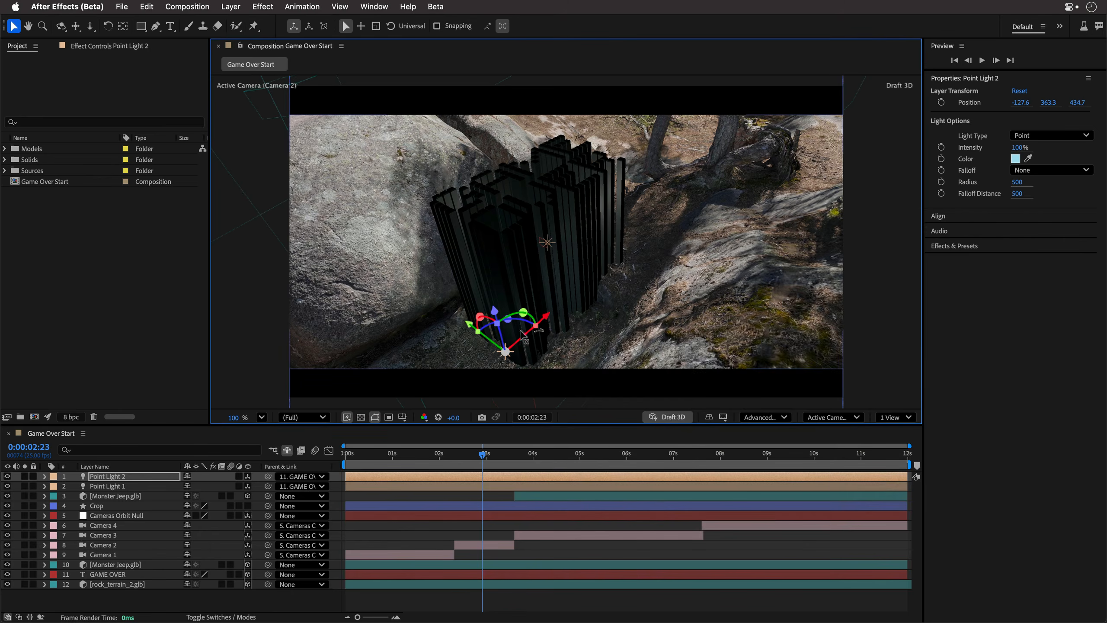
# - Duplicate Point Light 2, placing the copy at about 1115.8, 343.1, 365.6 with a pale yellow color
pyautogui.press('super+d')
pyautogui.moveTo(548, 317); pyautogui.dragTo(589, 220)
pyautogui.click(1016, 159)
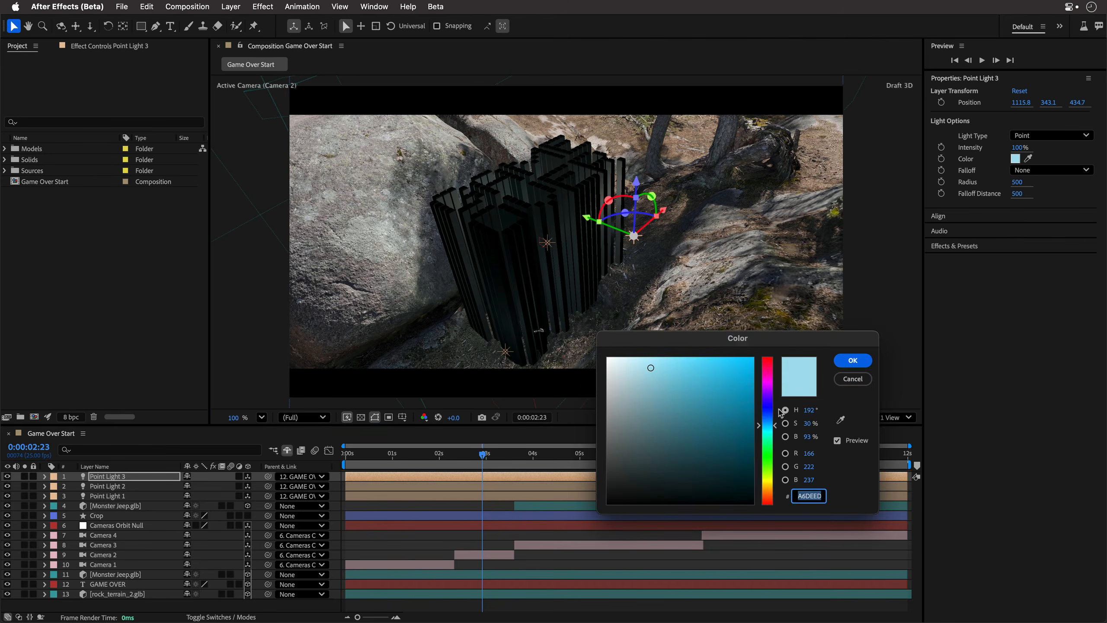
pyautogui.moveTo(777, 426); pyautogui.dragTo(778, 487)
pyautogui.click(852, 361)
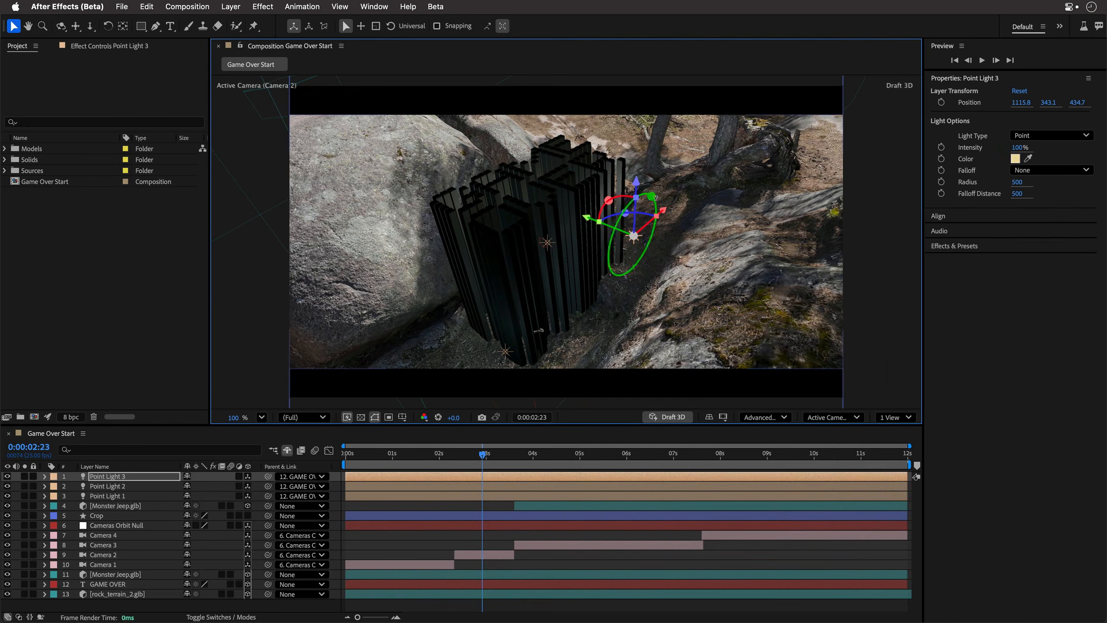
pyautogui.moveTo(637, 181); pyautogui.dragTo(618, 321)
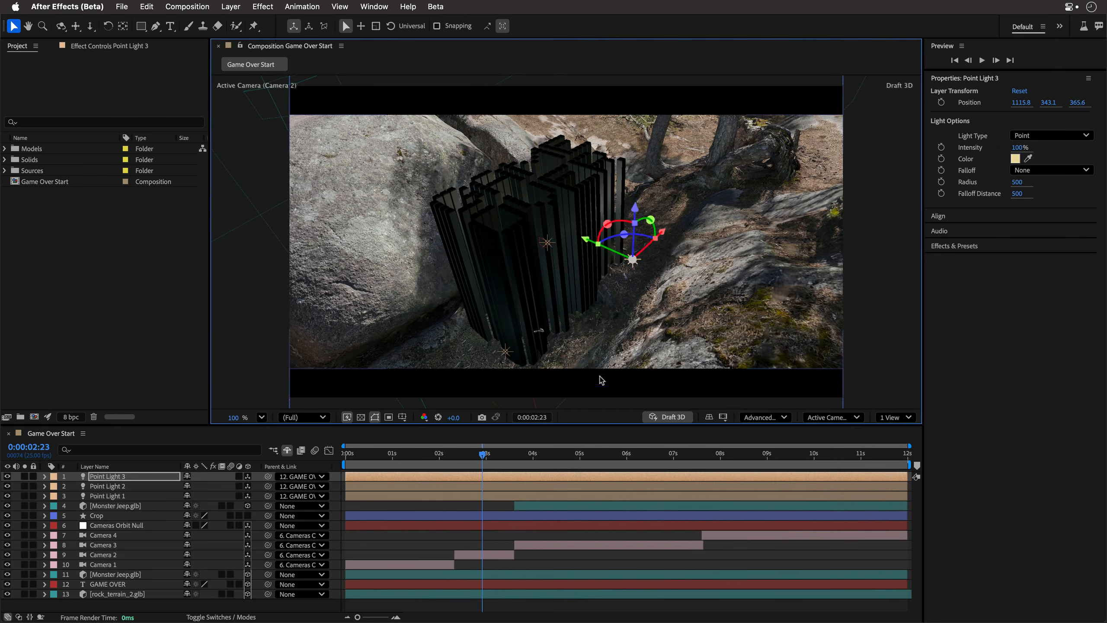
# - Add a white Spot light with 100% intensity, 90° cone angle, 50% cone feather, no falloff and shadow casting on
pyautogui.moveTo(483, 454)
pyautogui.mouseDown()
pyautogui.moveTo(673, 473)
pyautogui.moveTo(456, 471)
pyautogui.moveTo(483, 469)
pyautogui.mouseUp()
pyautogui.press('alt+shift+super+l')
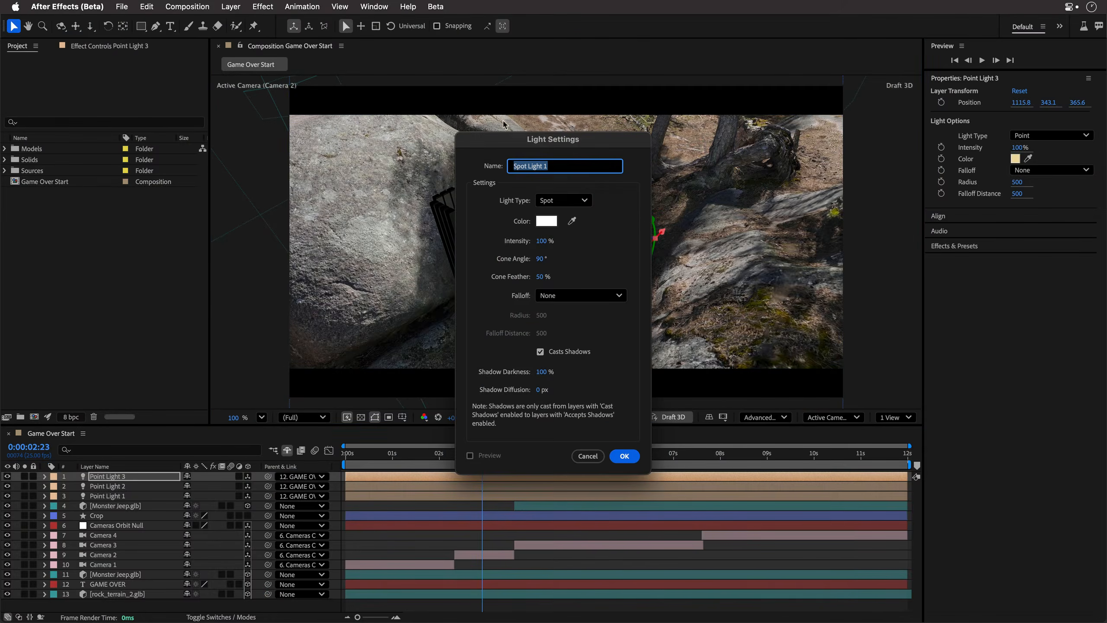
pyautogui.click(563, 200)
pyautogui.click(577, 234)
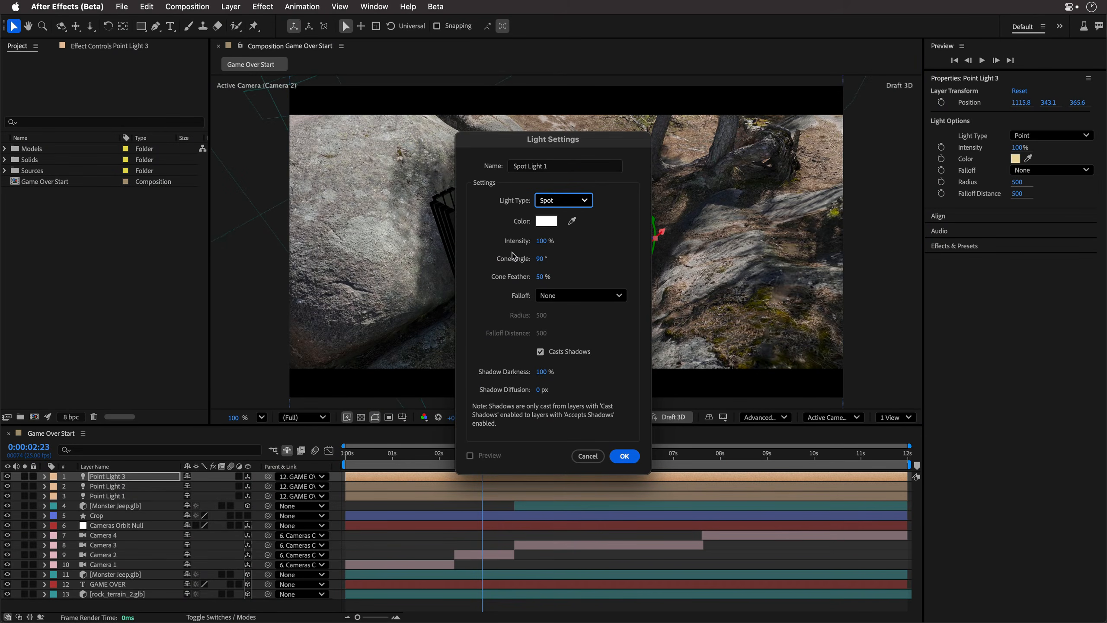
pyautogui.click(621, 456)
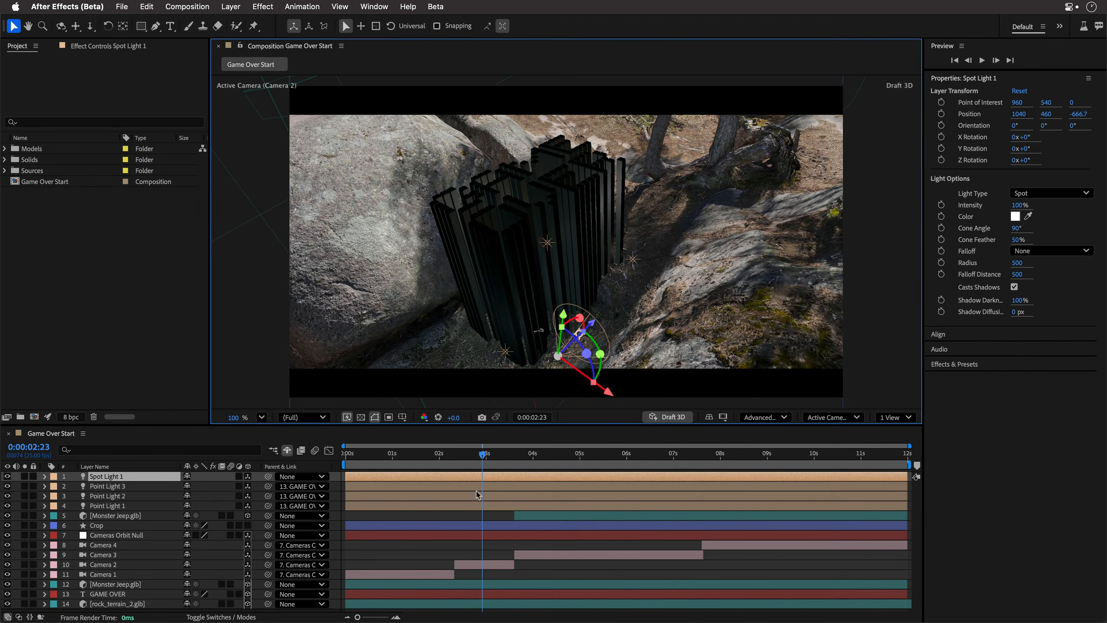
# - At 0:00:05:24, snap Spot Light 1 to the lower Monster Jeep.glb layer's position by parenting it, and clear the parent link
pyautogui.moveTo(578, 461); pyautogui.dragTo(625, 460)
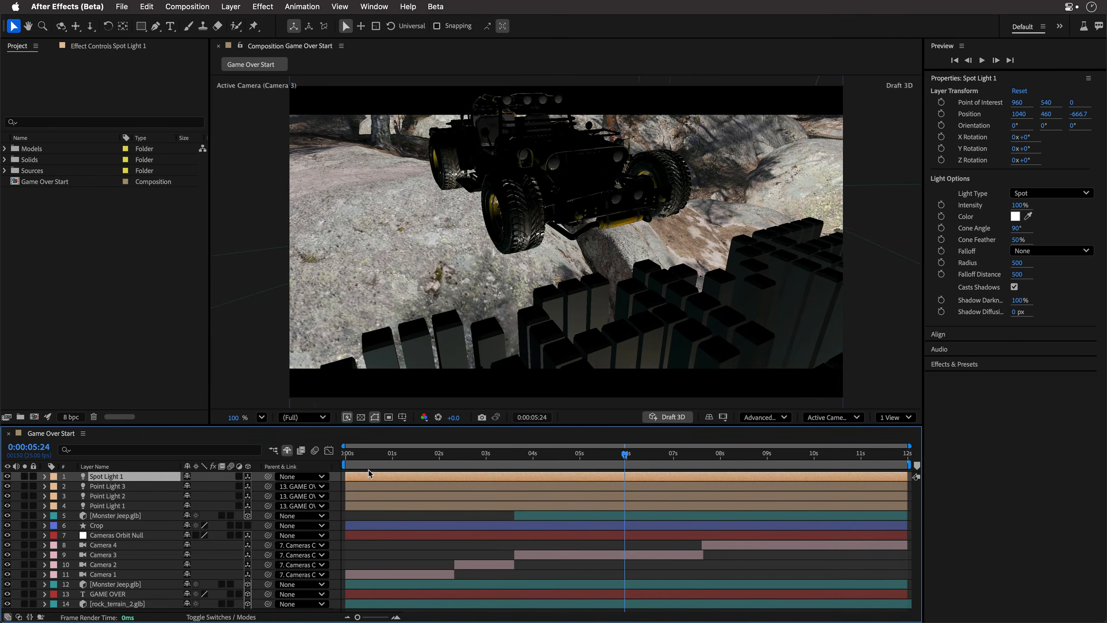
pyautogui.press('shift')
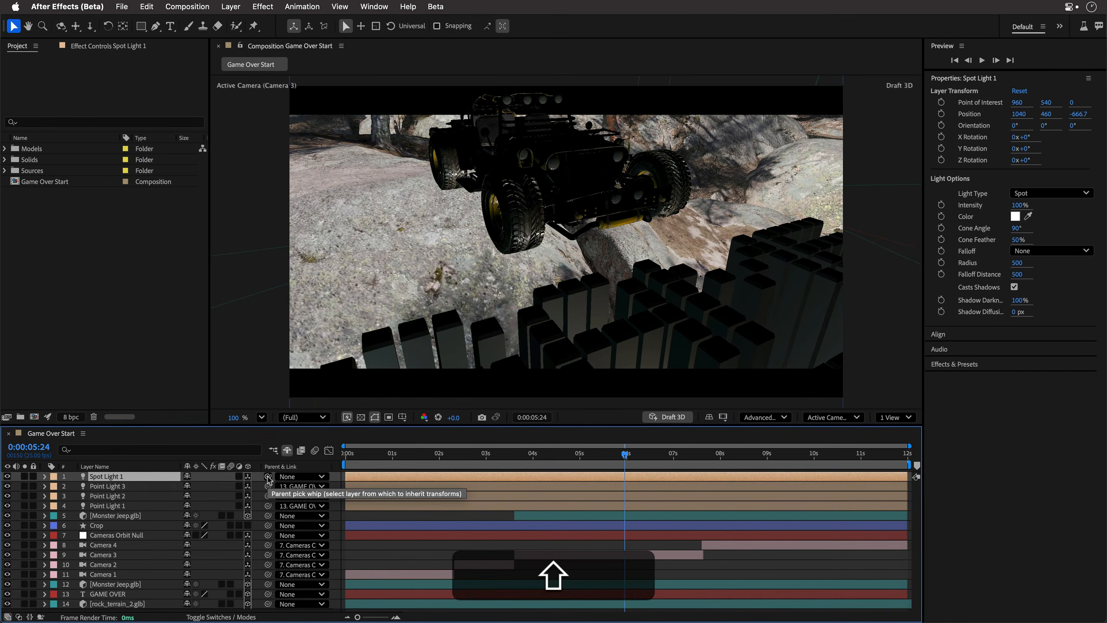
pyautogui.moveTo(267, 476); pyautogui.dragTo(139, 585)
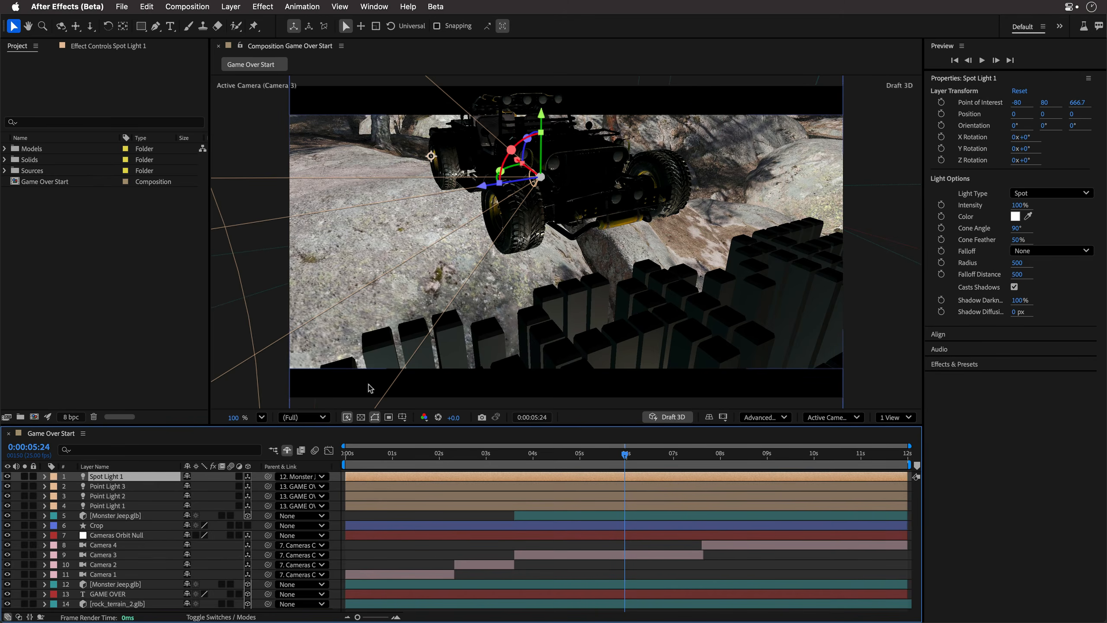
pyautogui.press('super')
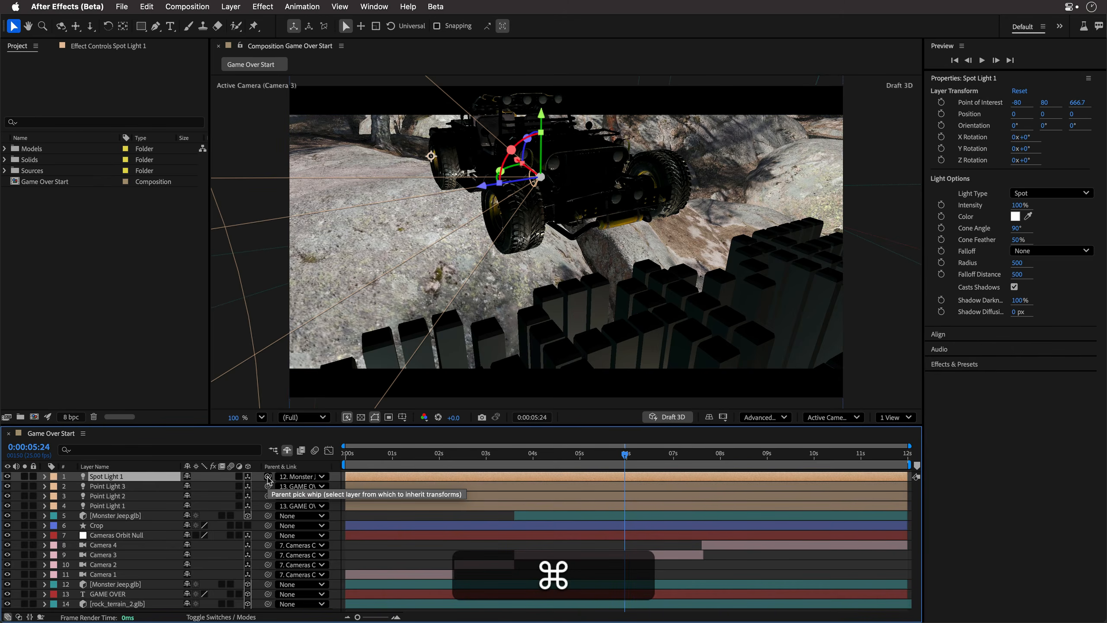
pyautogui.keyDown('super'); pyautogui.click(268, 477); pyautogui.keyUp('super')
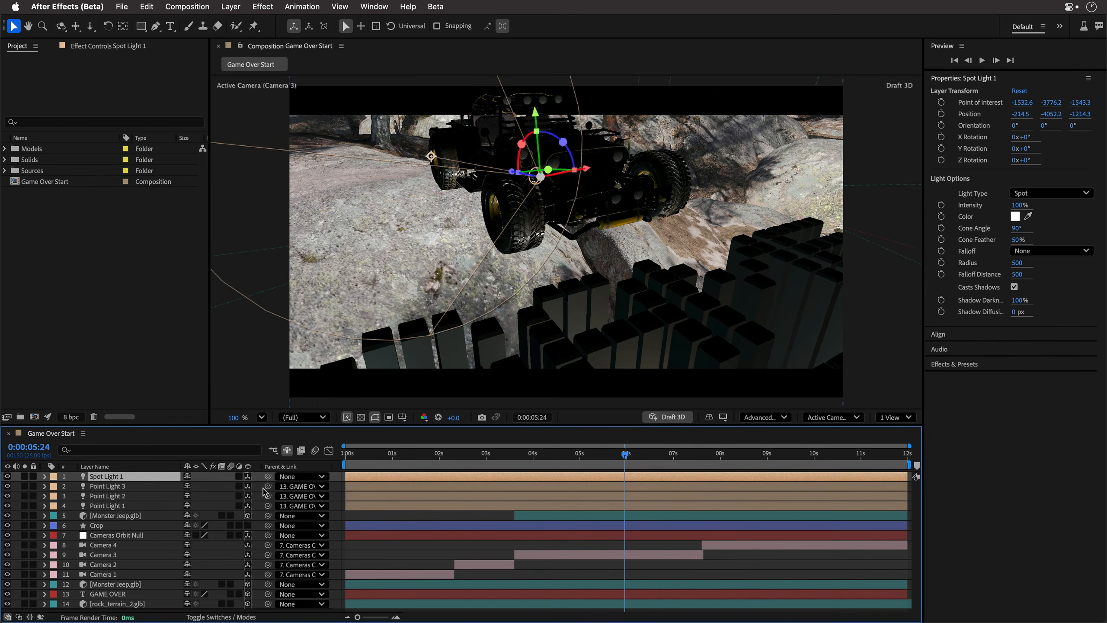
# - Rotate Spot Light 1 to a 270° X orientation and raise it high above the jeep to about -1026.3, -8170.3, -1416.9
pyautogui.moveTo(535, 178)
pyautogui.mouseDown()
pyautogui.moveTo(524, 184)
pyautogui.moveTo(529, 193)
pyautogui.mouseUp()
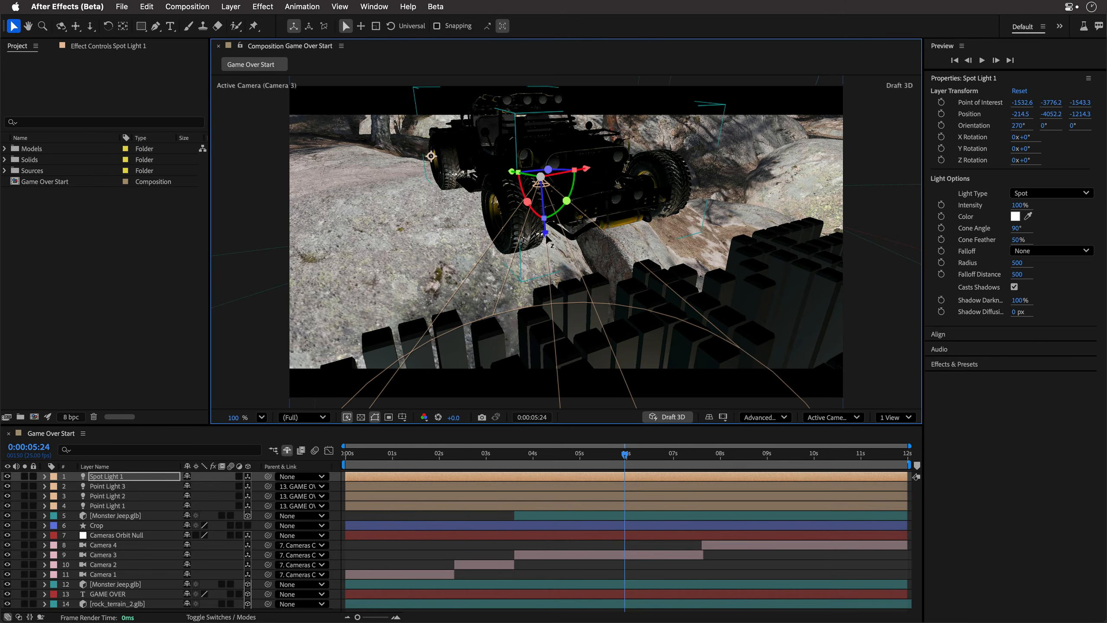
pyautogui.moveTo(546, 237); pyautogui.dragTo(554, 46)
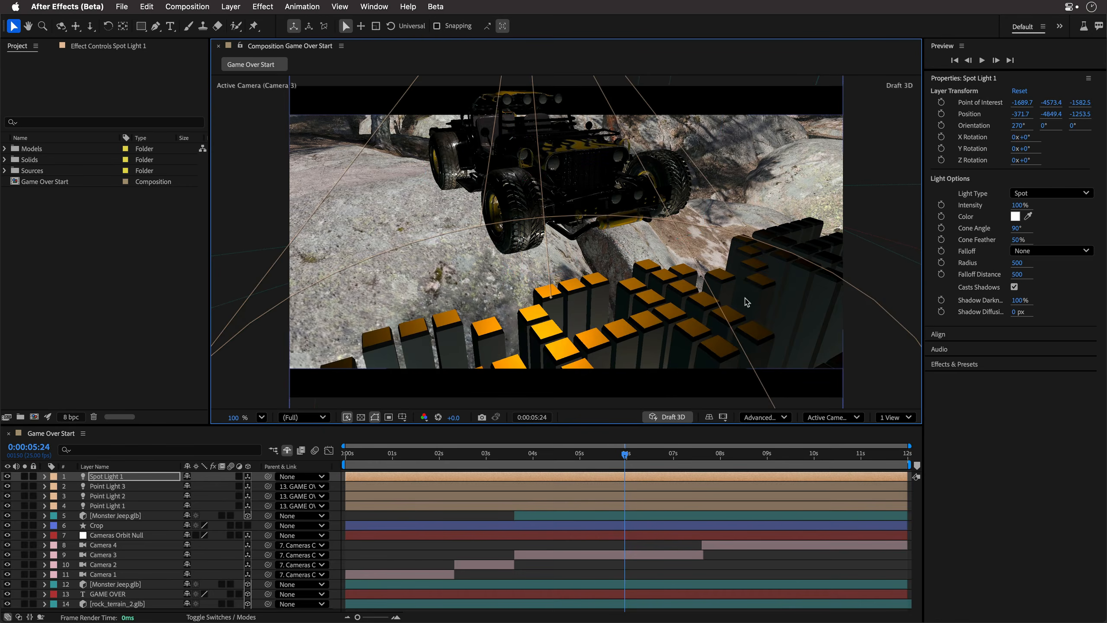
pyautogui.press('F11')
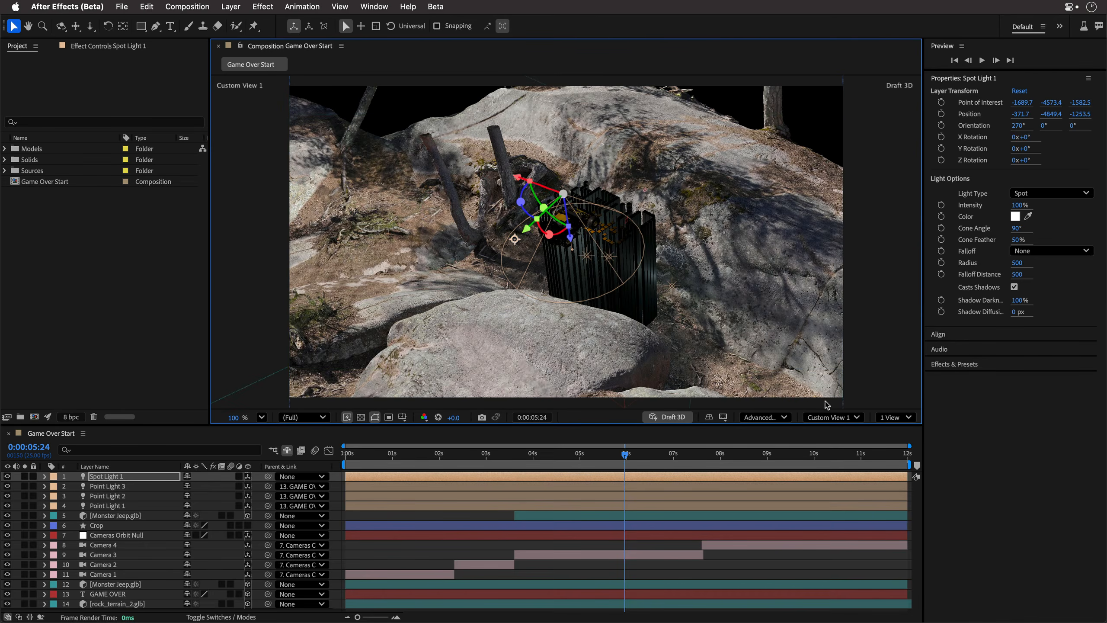
pyautogui.moveTo(572, 242); pyautogui.dragTo(550, 80)
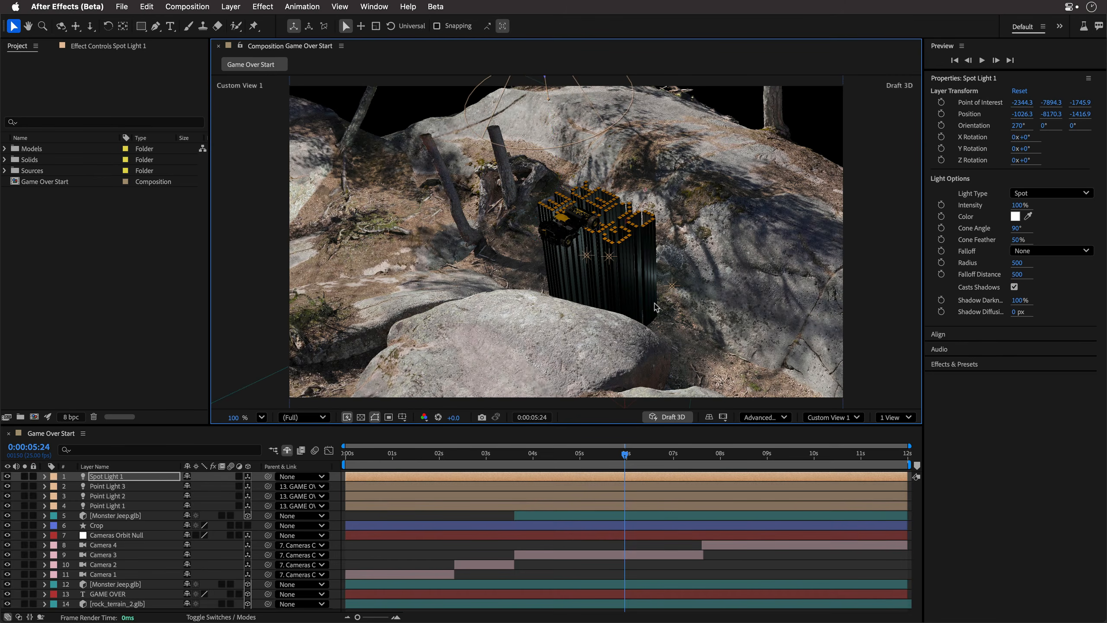
pyautogui.press('F12')
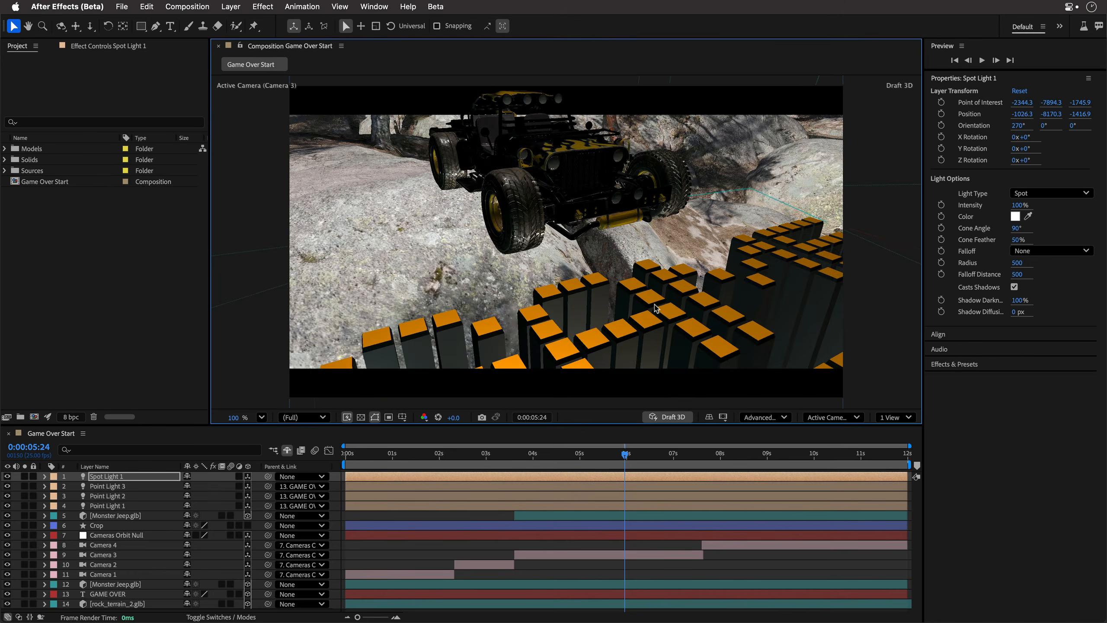
# - Set Spot Light 1's intensity to 200%, and try Smooth falloff before switching it to Inverse Square Clamped
pyautogui.click(1021, 208)
pyautogui.write('200')
pyautogui.press('Return')
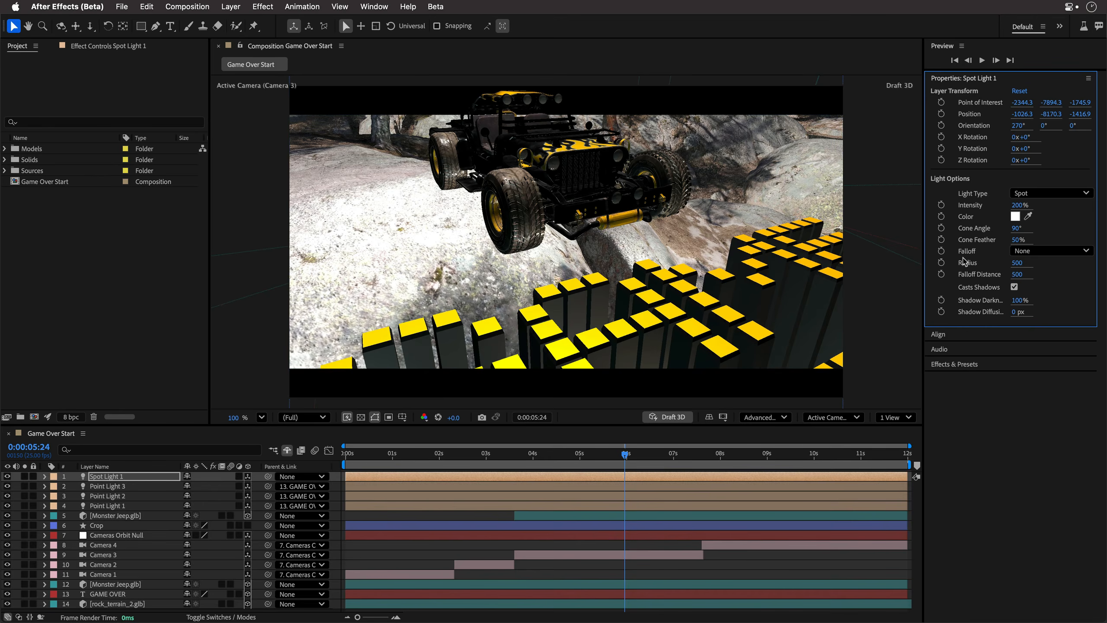
pyautogui.click(1050, 252)
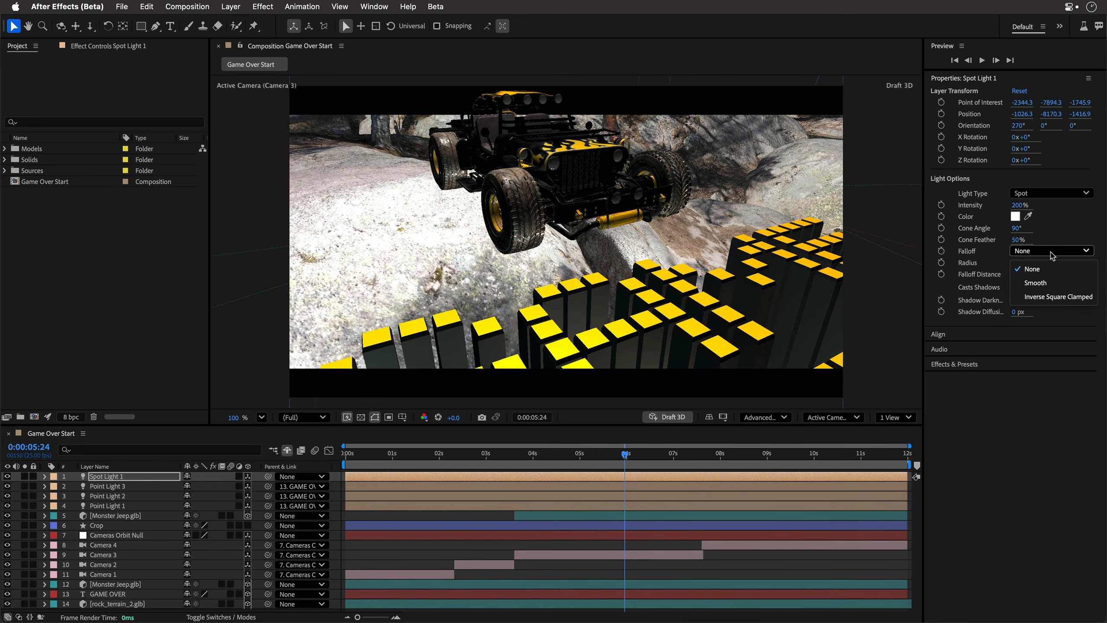
pyautogui.click(1053, 282)
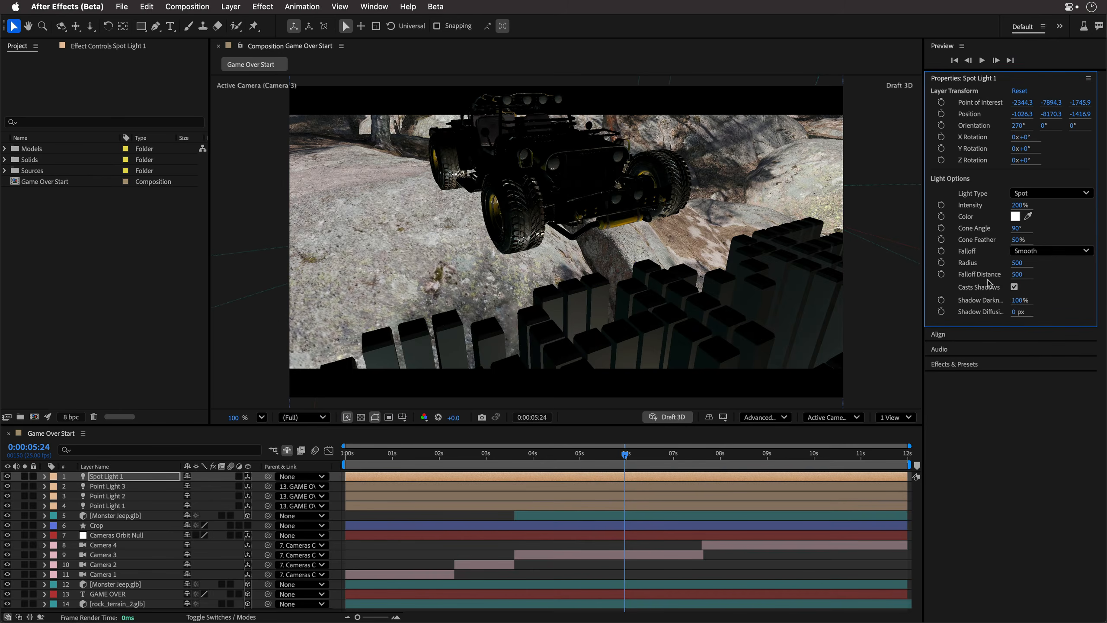
pyautogui.click(1053, 253)
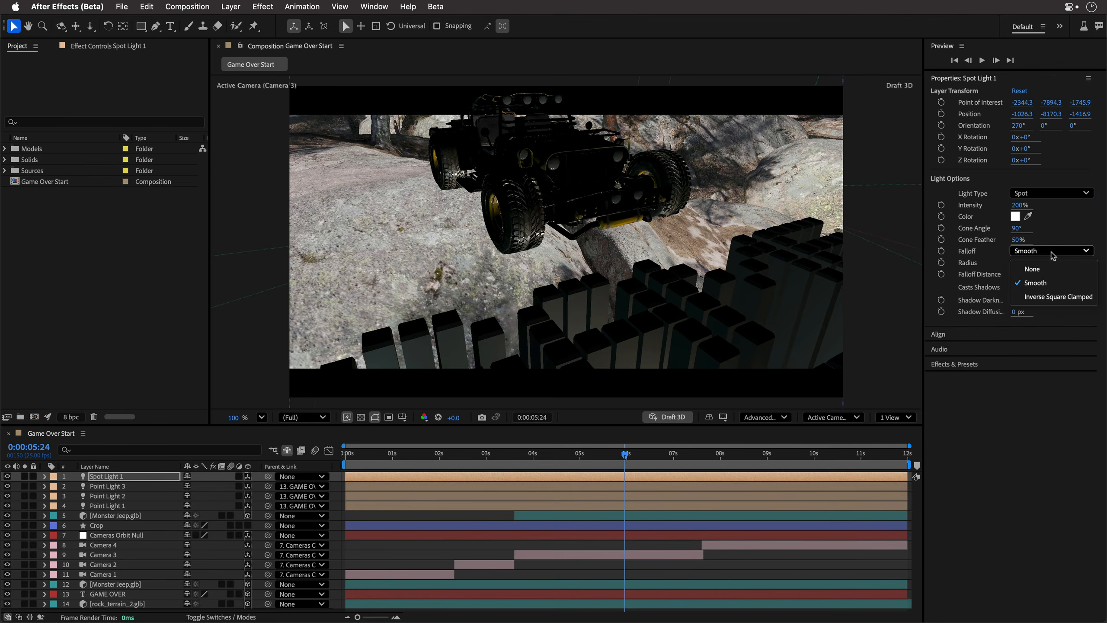
pyautogui.click(1056, 297)
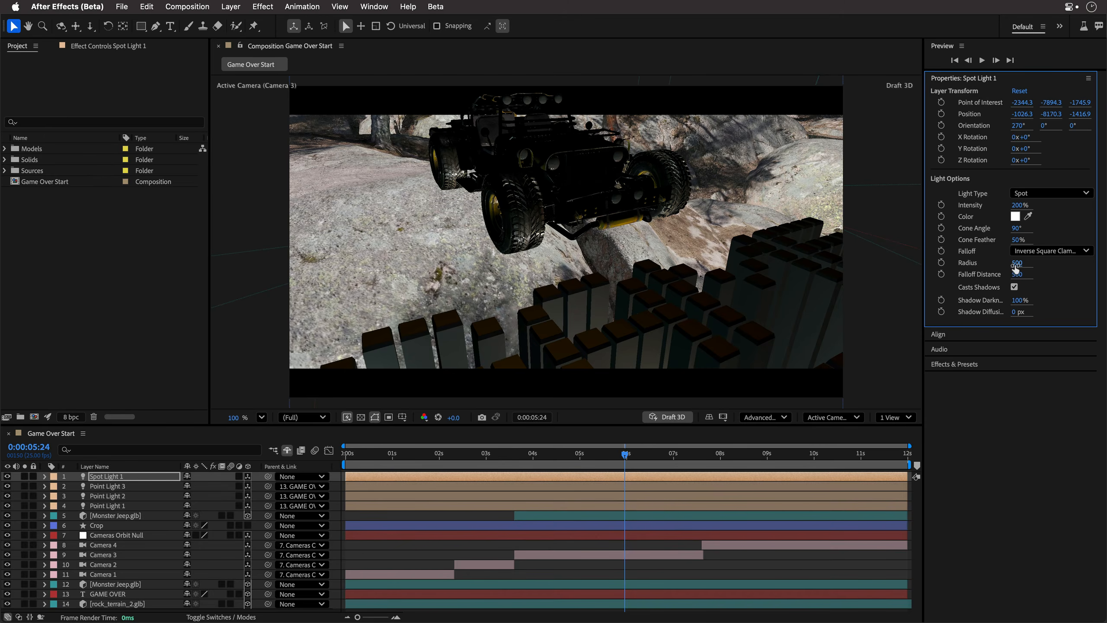
# - Set Spot Light 1's falloff radius to 4440 and turn off Draft 3D to render the real shadows
pyautogui.moveTo(1015, 264); pyautogui.dragTo(1094, 263)
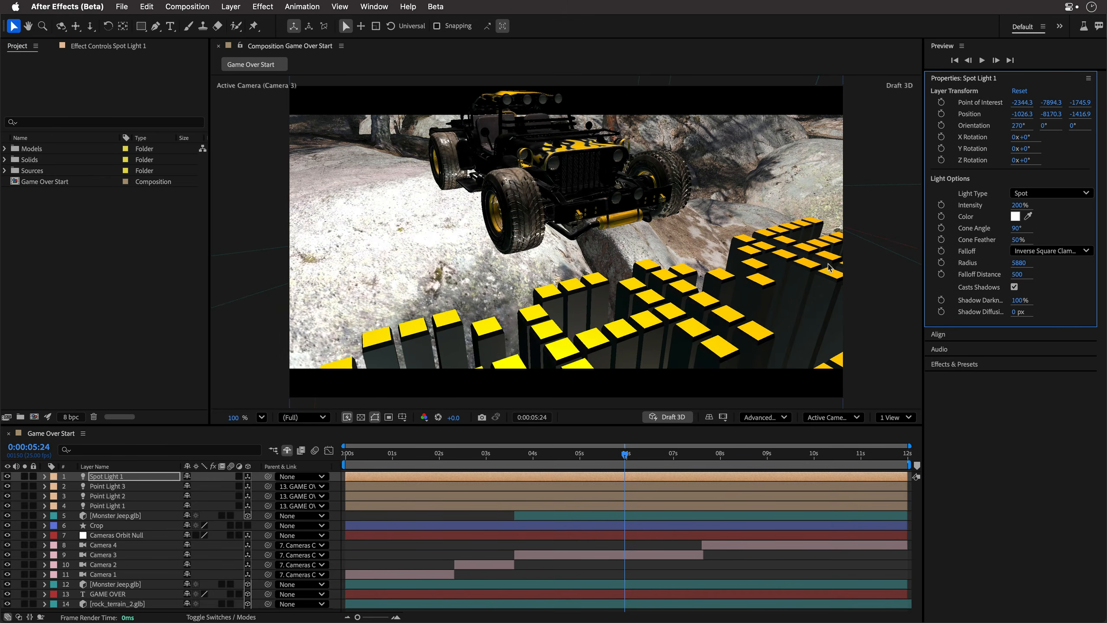
pyautogui.moveTo(1012, 266); pyautogui.dragTo(947, 273)
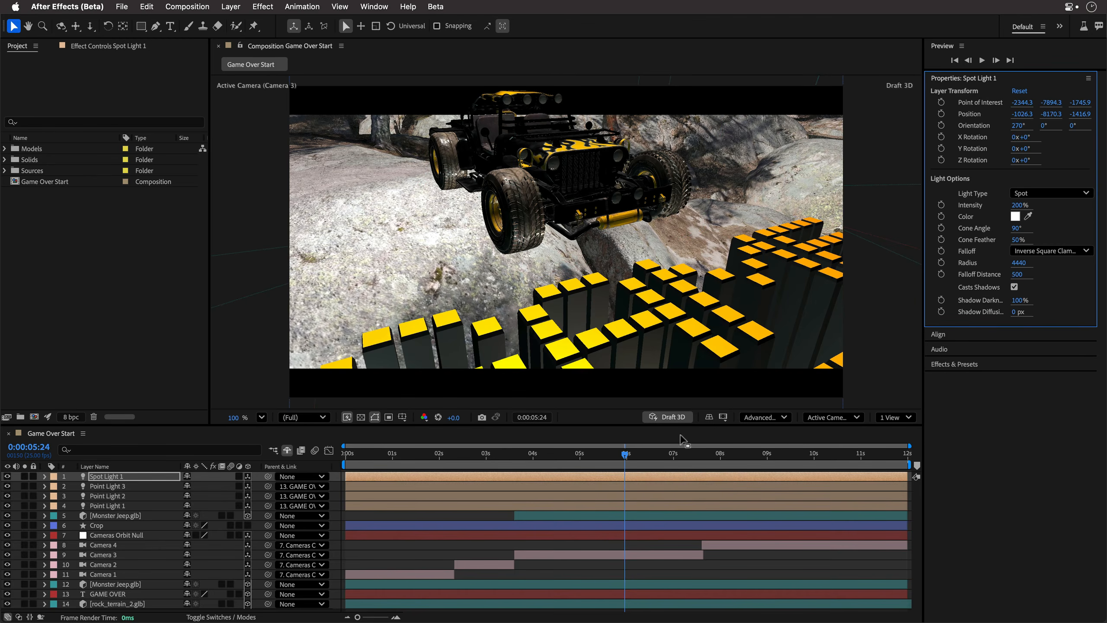
pyautogui.click(669, 417)
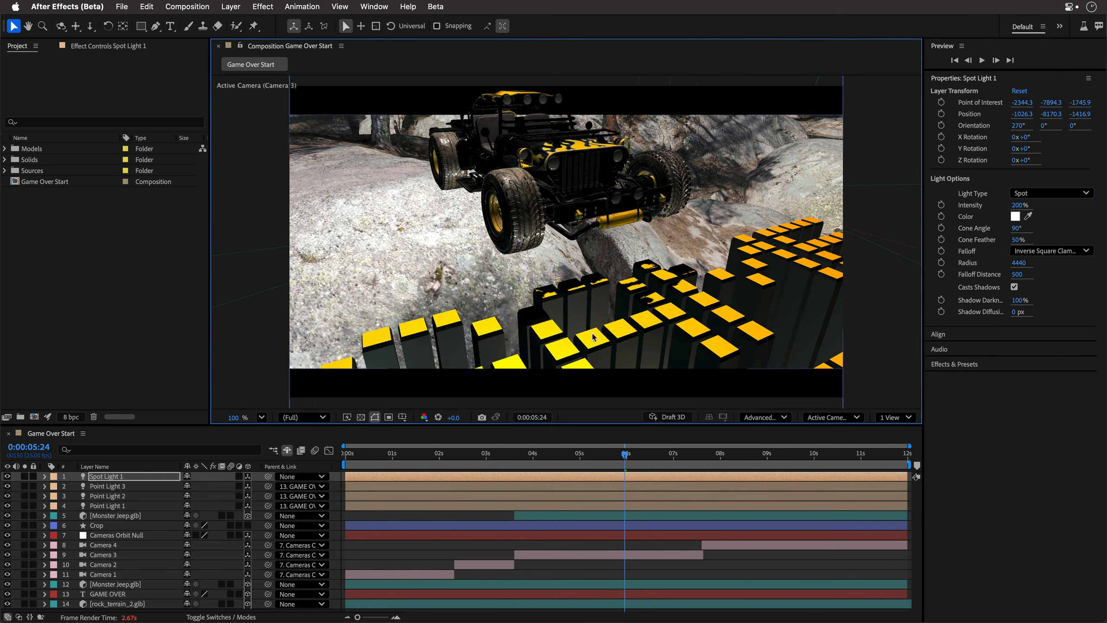
# - At 0:00:06:08, soften Spot Light 1's shadows with a shadow diffusion of 50 px
pyautogui.click(643, 464)
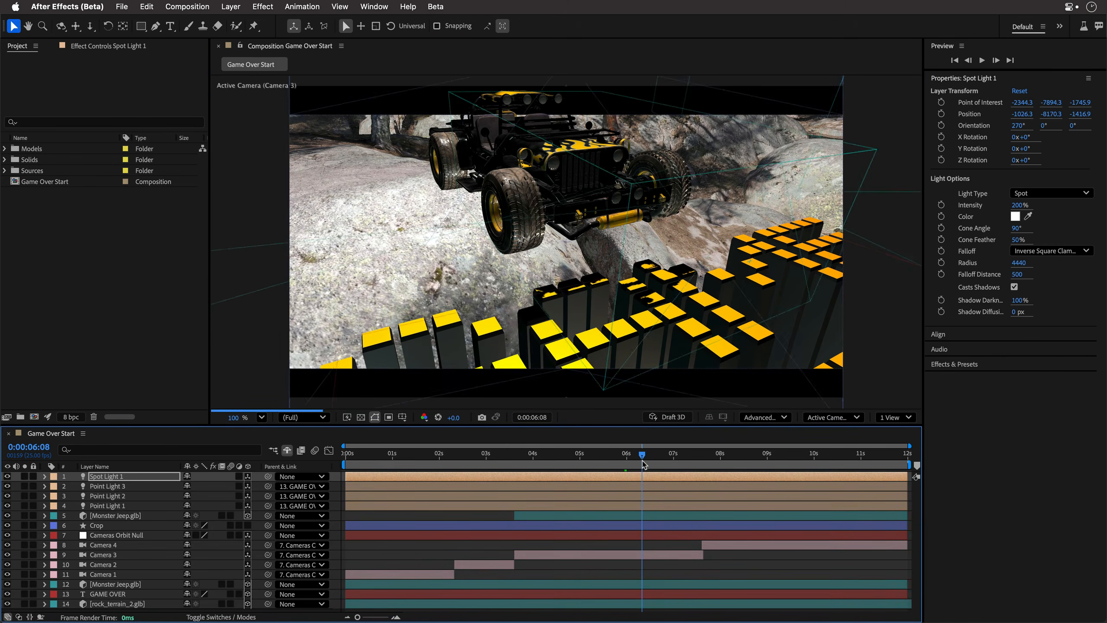
pyautogui.moveTo(1014, 312); pyautogui.dragTo(1010, 314)
pyautogui.click(1012, 312)
pyautogui.press('Return')
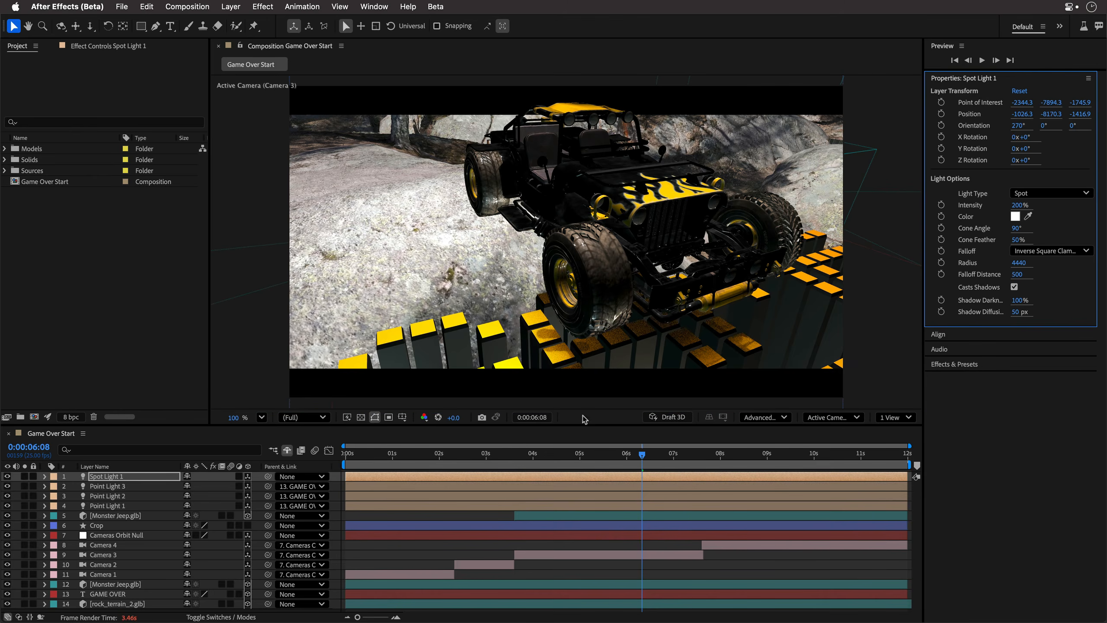
# - Review the Advanced 3D renderer's quality and environment light shadow options, leaving them as they are
pyautogui.click(768, 418)
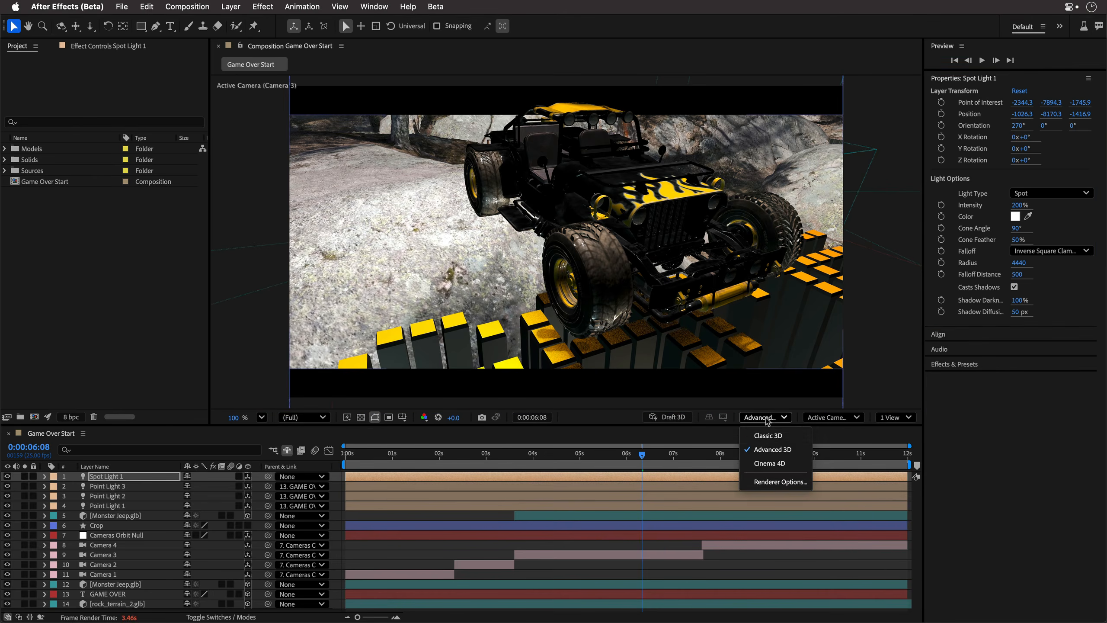
pyautogui.click(768, 481)
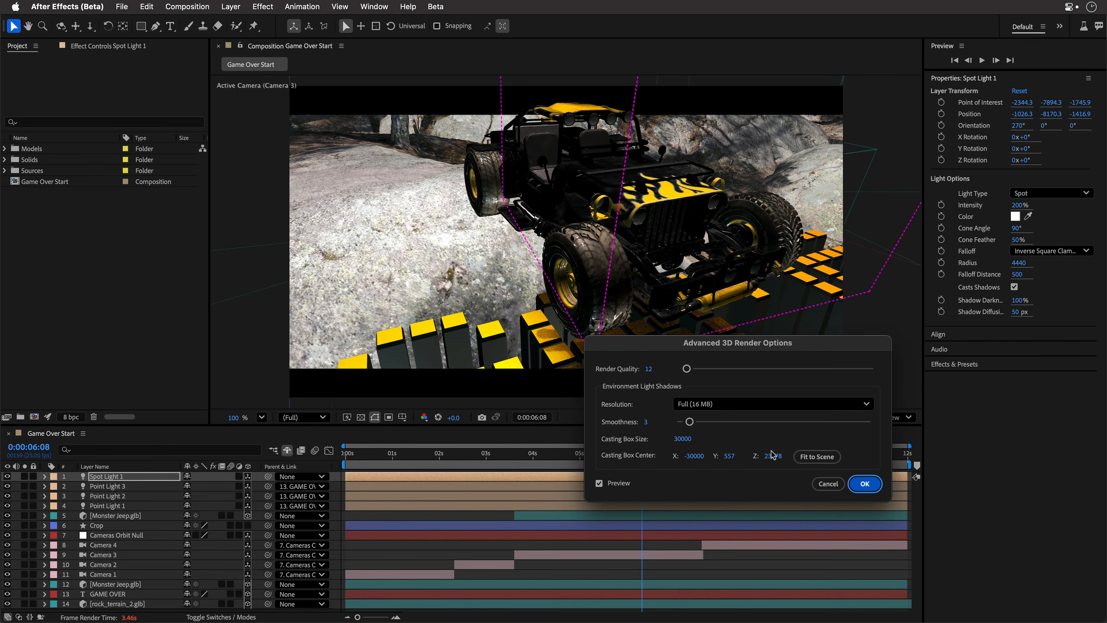
pyautogui.click(869, 486)
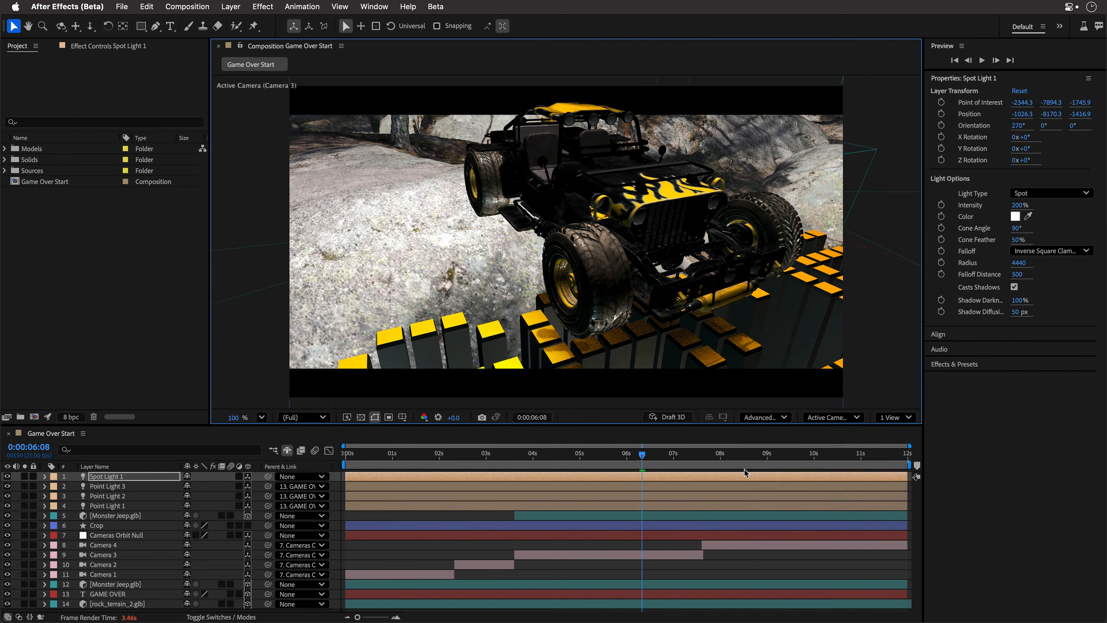
# - At 0:00:05:01, try a falloff radius of 6220 for Spot Light 1, and settle on 5500
pyautogui.moveTo(599, 458)
pyautogui.mouseDown()
pyautogui.moveTo(570, 462)
pyautogui.moveTo(582, 462)
pyautogui.mouseUp()
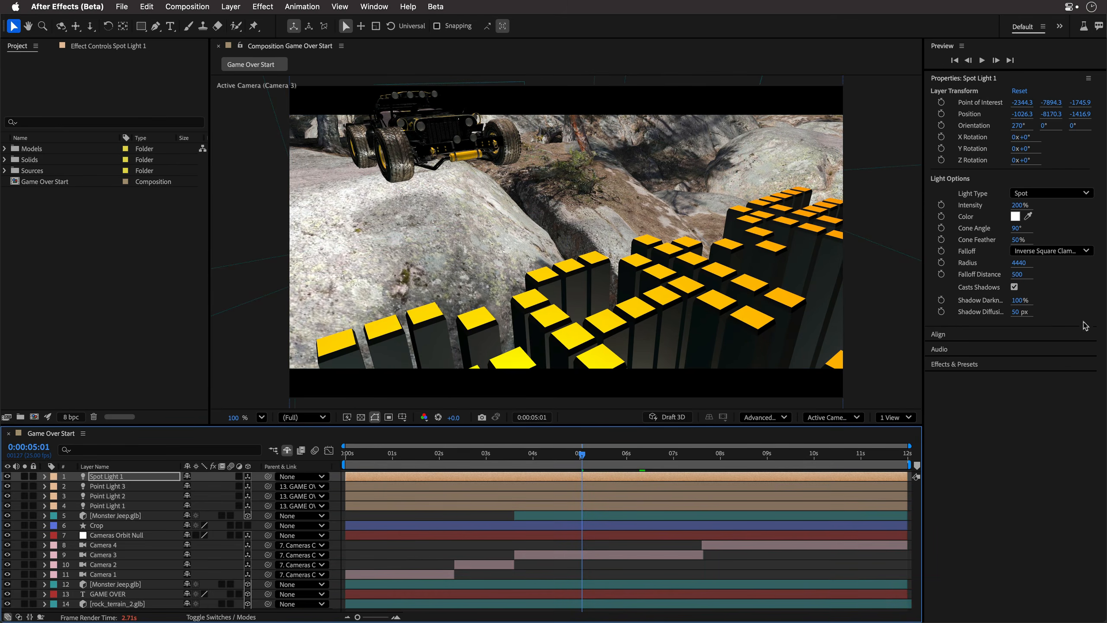
pyautogui.click(1016, 264)
pyautogui.moveTo(1017, 264); pyautogui.dragTo(1101, 267)
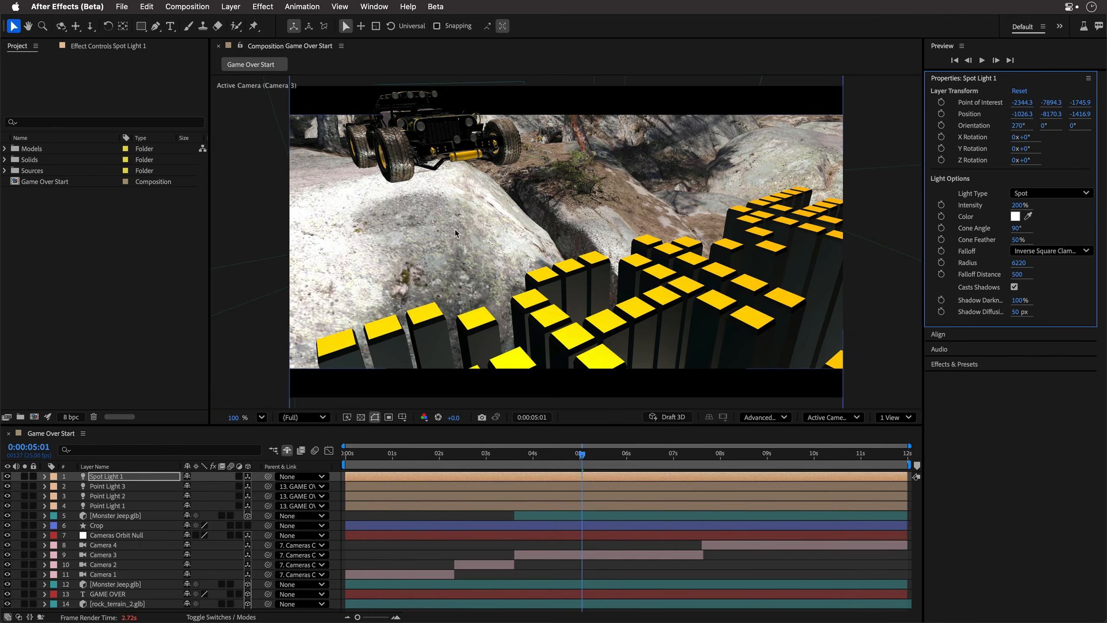
pyautogui.click(1016, 264)
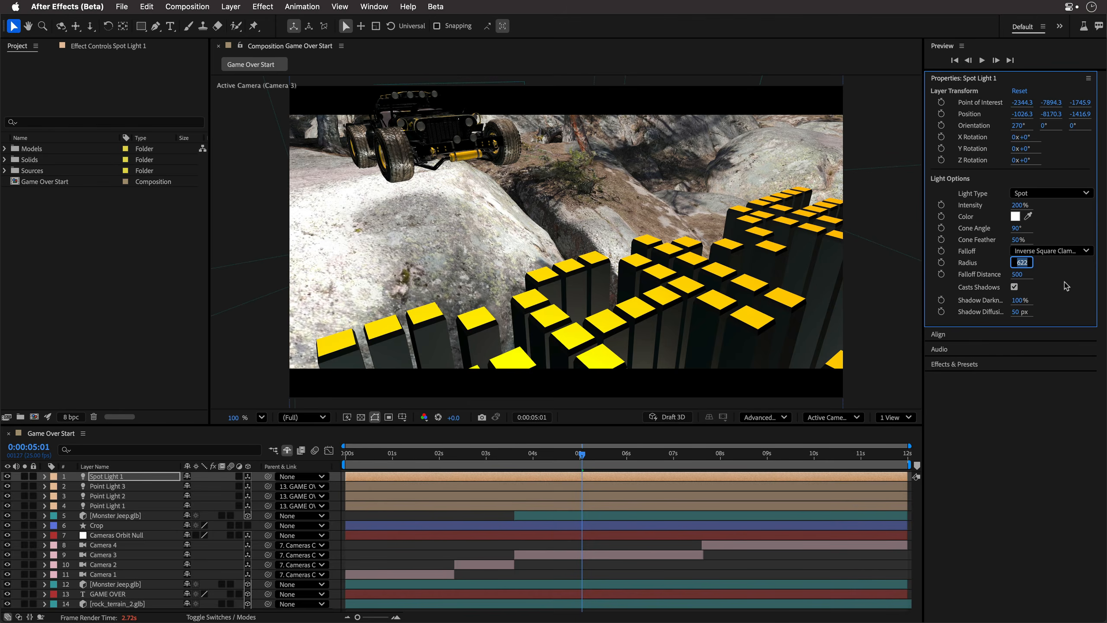
pyautogui.write('55')
pyautogui.write('00')
pyautogui.press('Return')
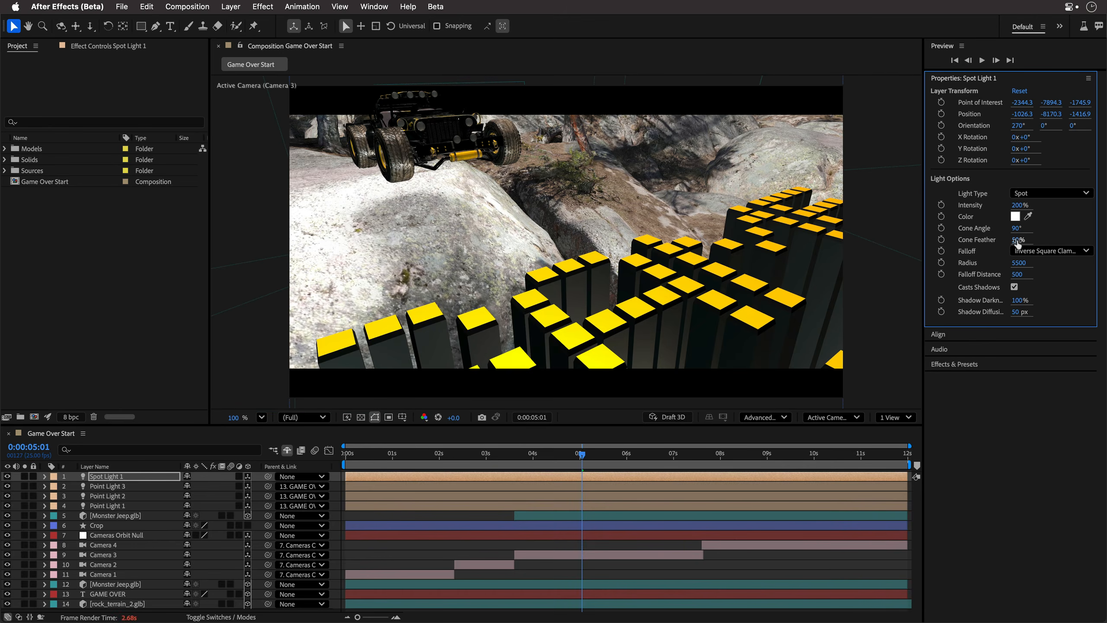
# - Set Spot Light 1's cone feather to 100%, and turn Draft 3D back on at 0:00:06:00
pyautogui.moveTo(1016, 240); pyautogui.dragTo(1064, 242)
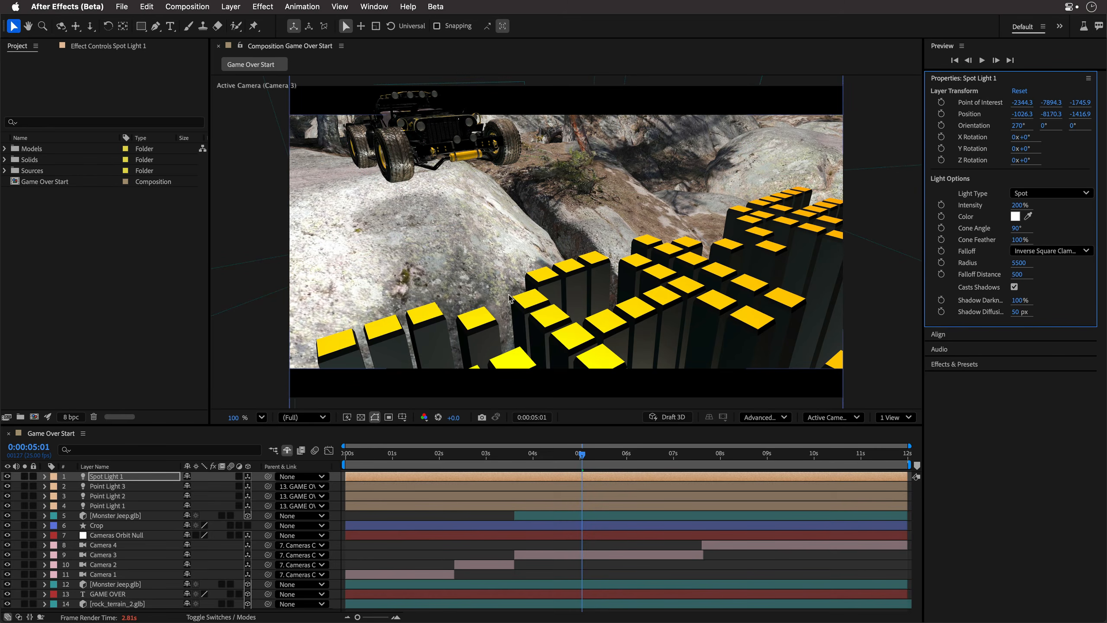
pyautogui.moveTo(583, 456); pyautogui.dragTo(628, 463)
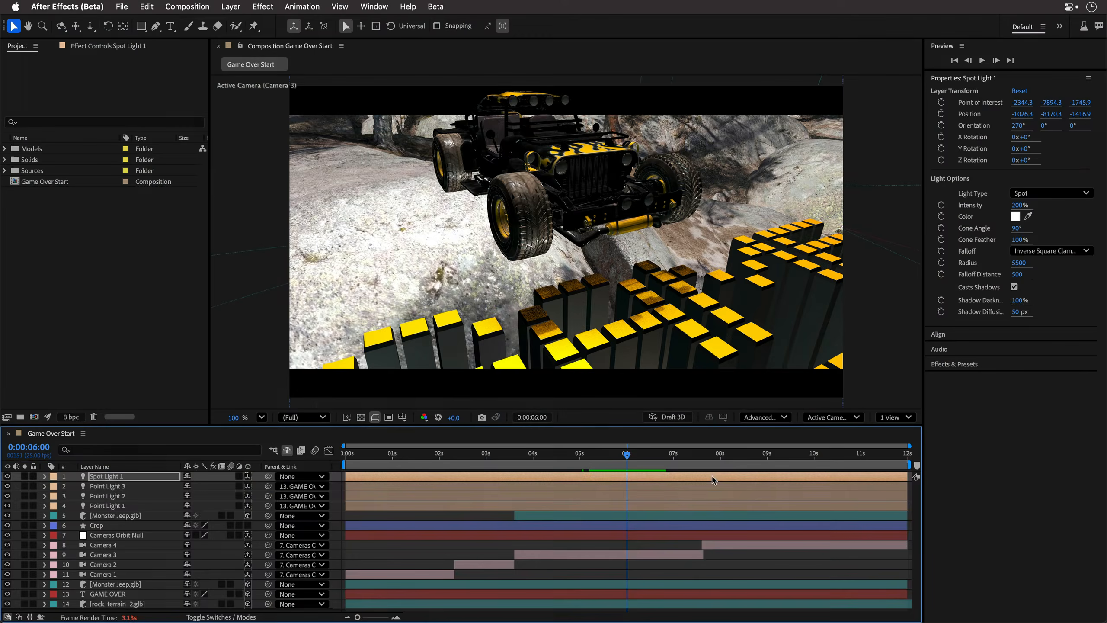
pyautogui.click(667, 417)
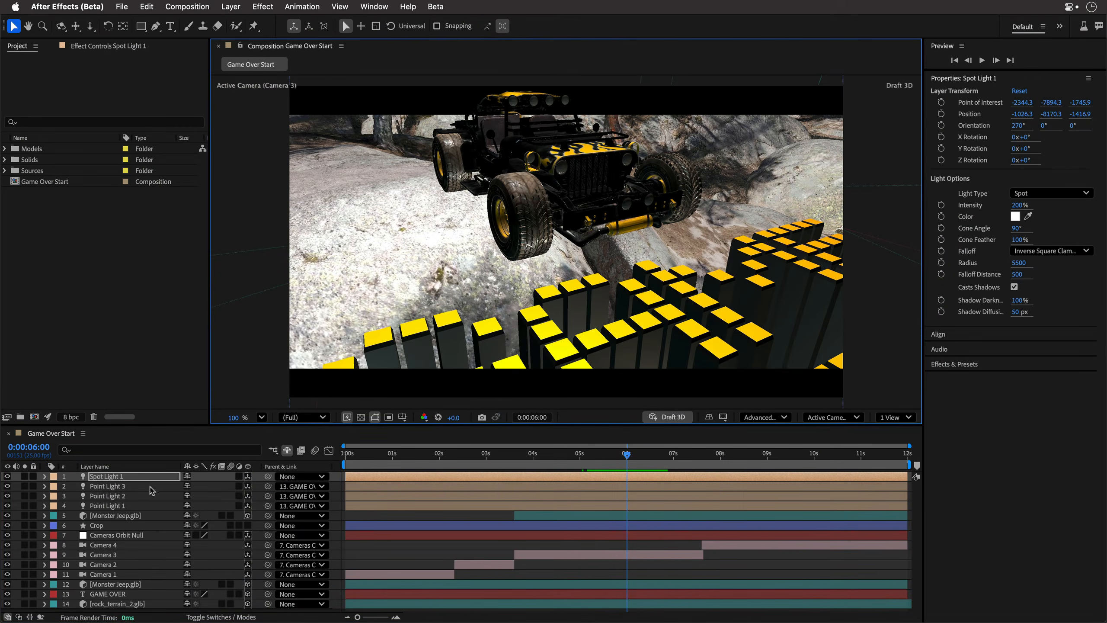
# - Move the spot light and the three point light layers together to just below the Crop layer, and deselect everything
pyautogui.keyDown('shift'); pyautogui.click(107, 506); pyautogui.keyUp('shift')
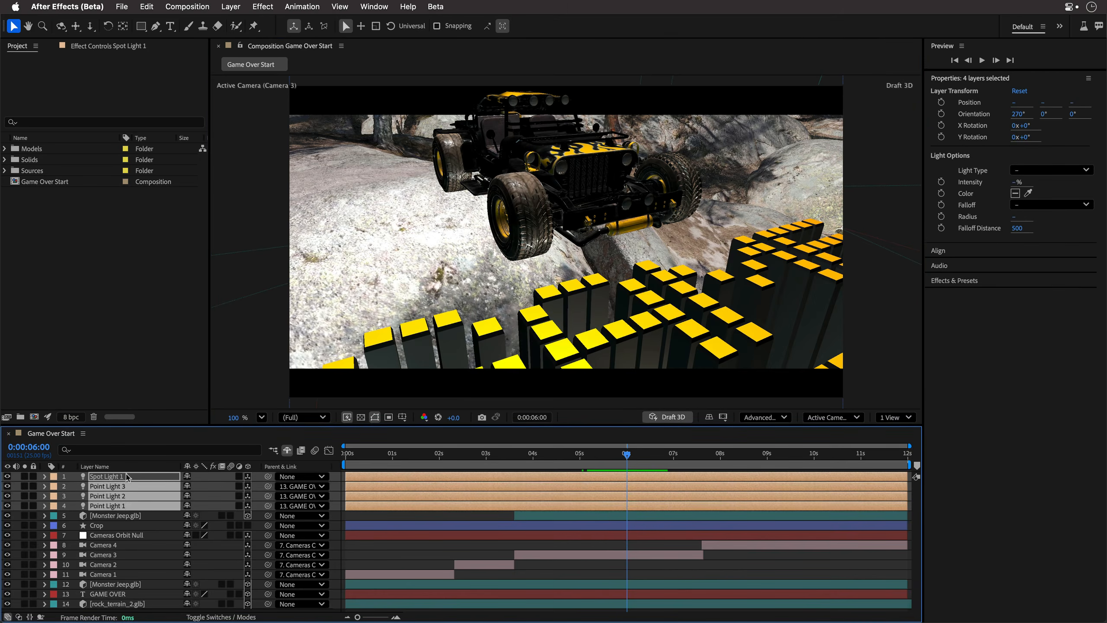
pyautogui.moveTo(112, 481); pyautogui.dragTo(109, 534)
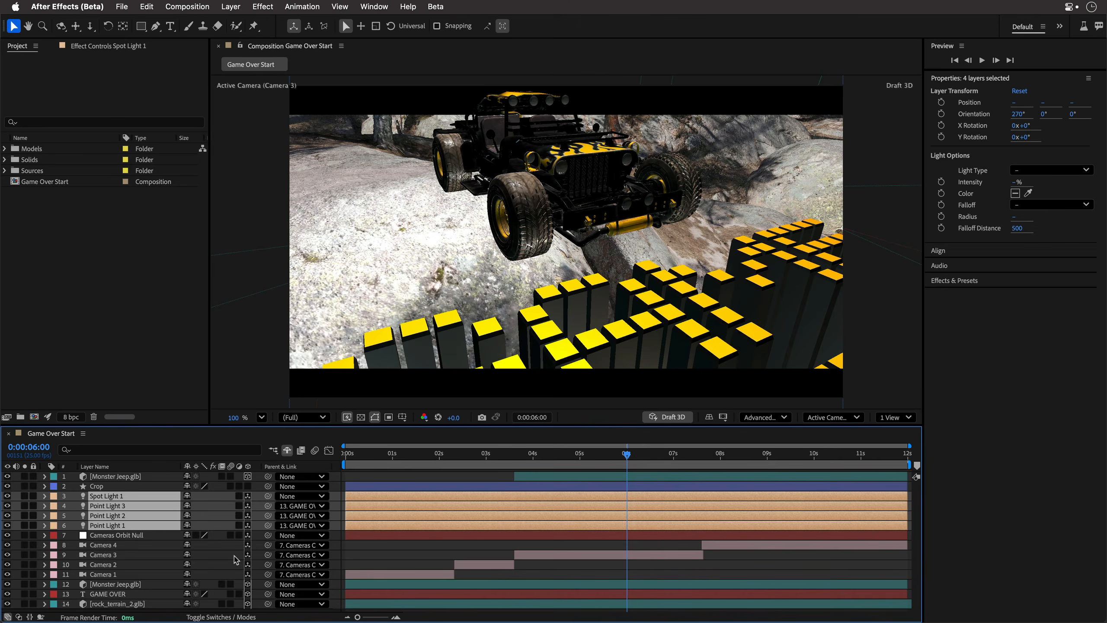
pyautogui.press('shift+super')
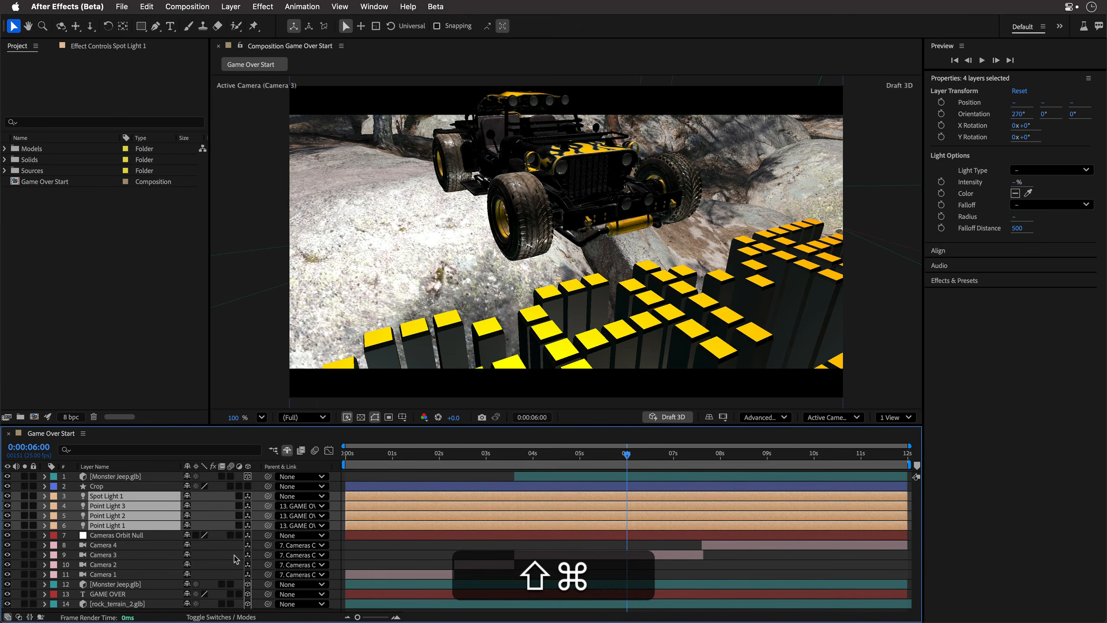
pyautogui.press('shift+super+a')
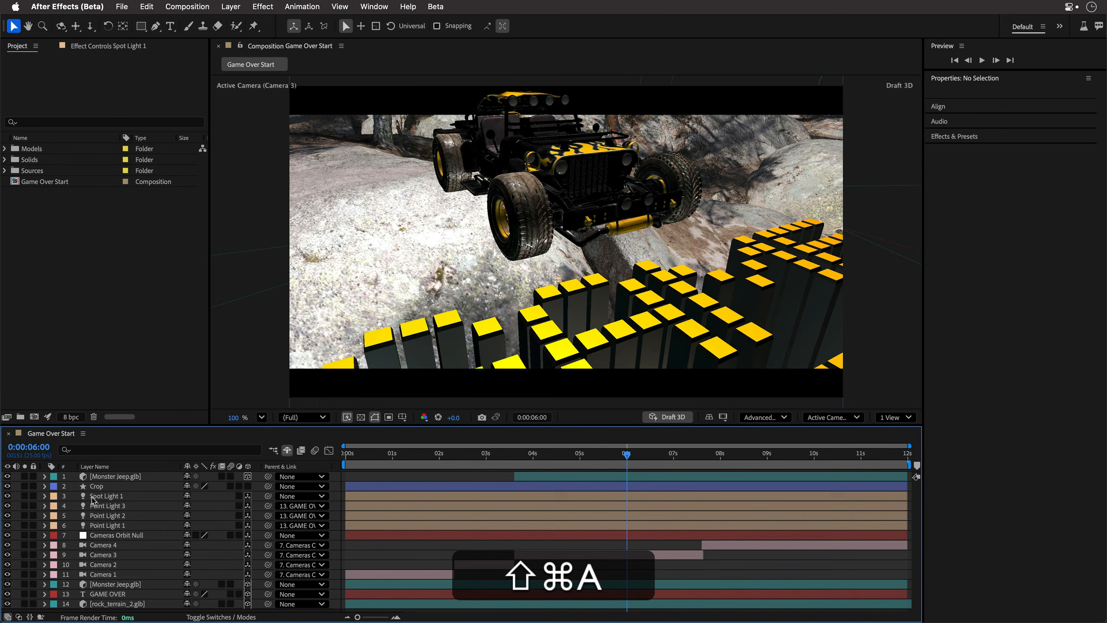
# - Add an Environment light with 100% intensity and shadow casting off, directly above Spot Light 1
pyautogui.click(105, 497)
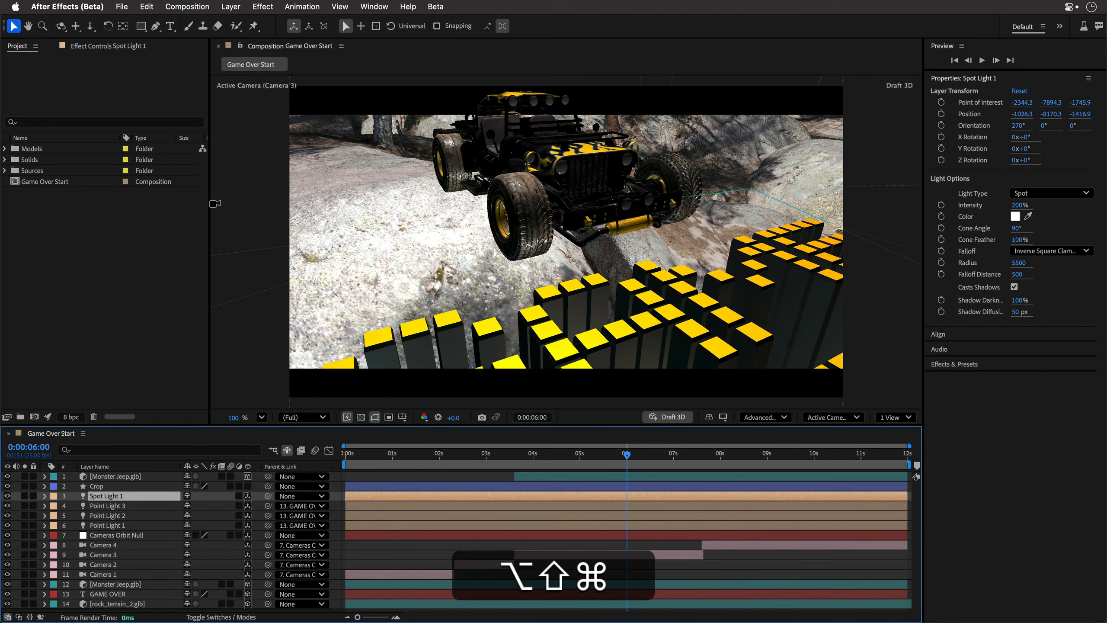
pyautogui.press('alt+shift+super+l')
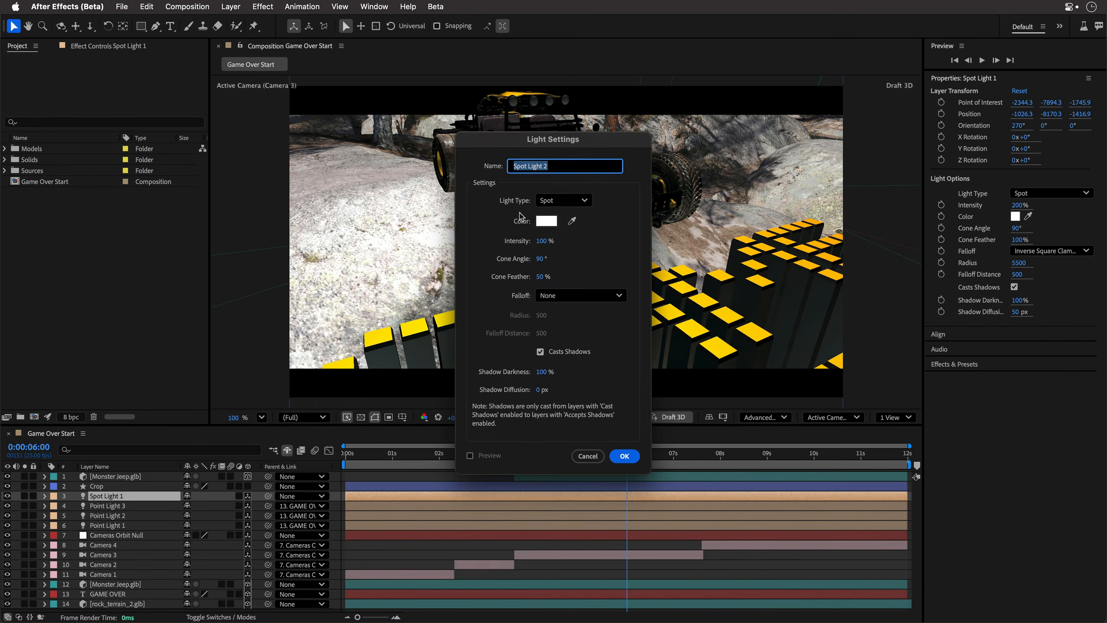
pyautogui.click(562, 202)
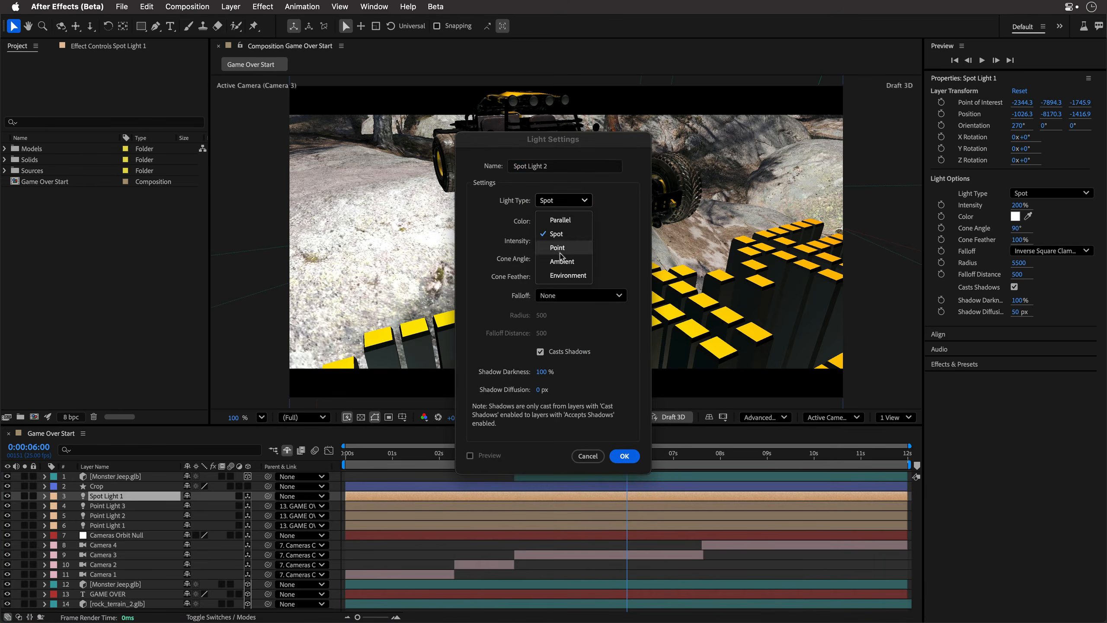
pyautogui.click(562, 276)
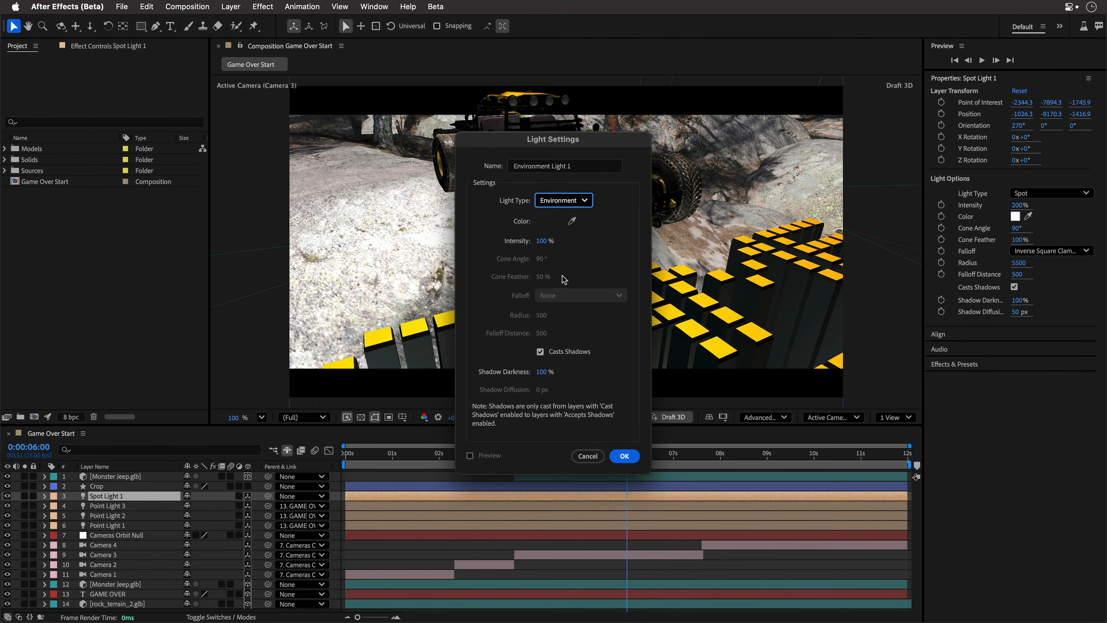
pyautogui.click(556, 356)
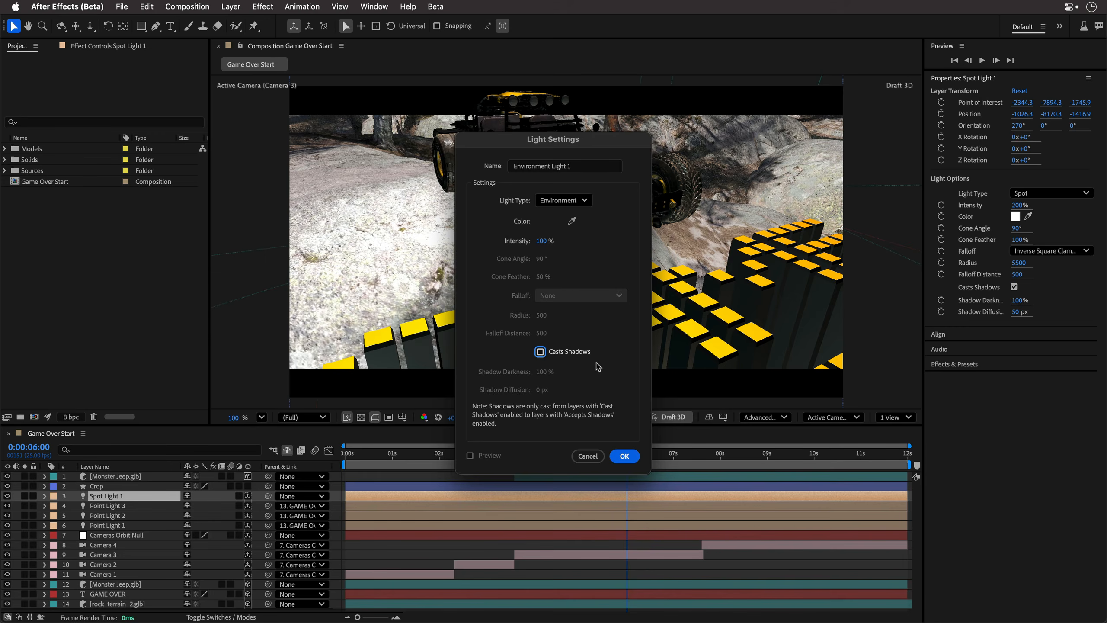
pyautogui.click(624, 456)
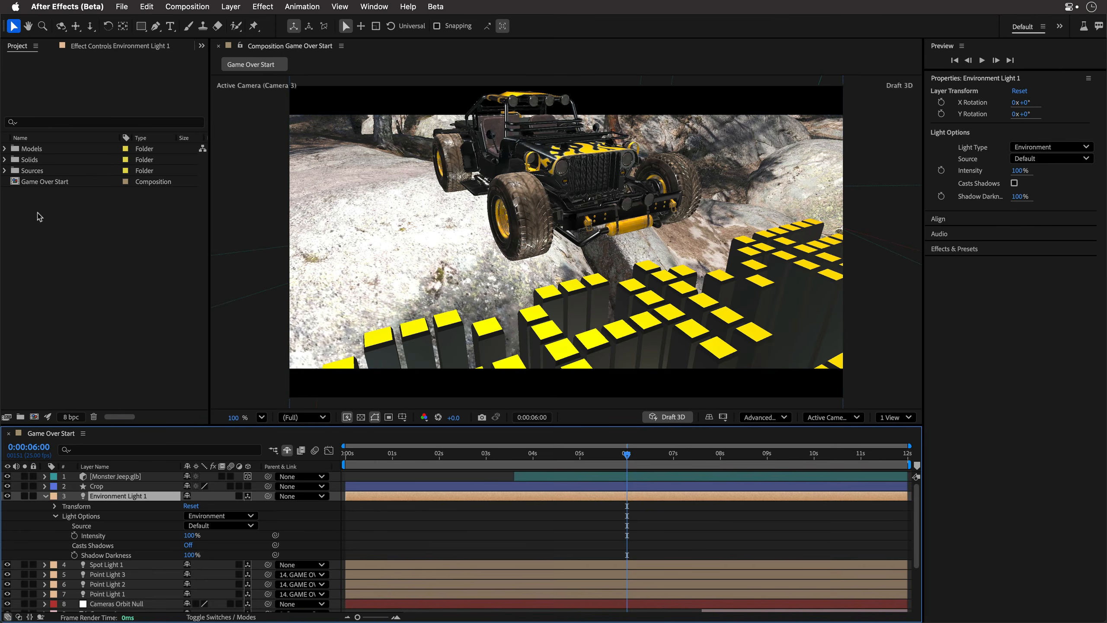
# - Expand the Sources folder and look through the Rock of Cashel, Big Logs, Cloudy Sky and Gym Entrance images
pyautogui.click(5, 170)
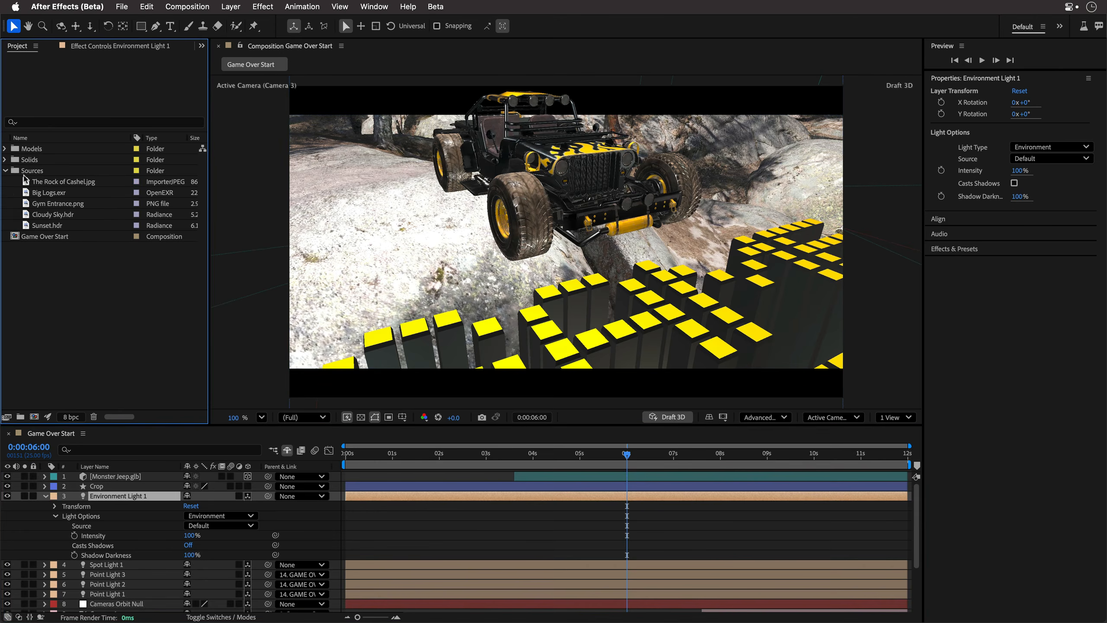
pyautogui.click(49, 183)
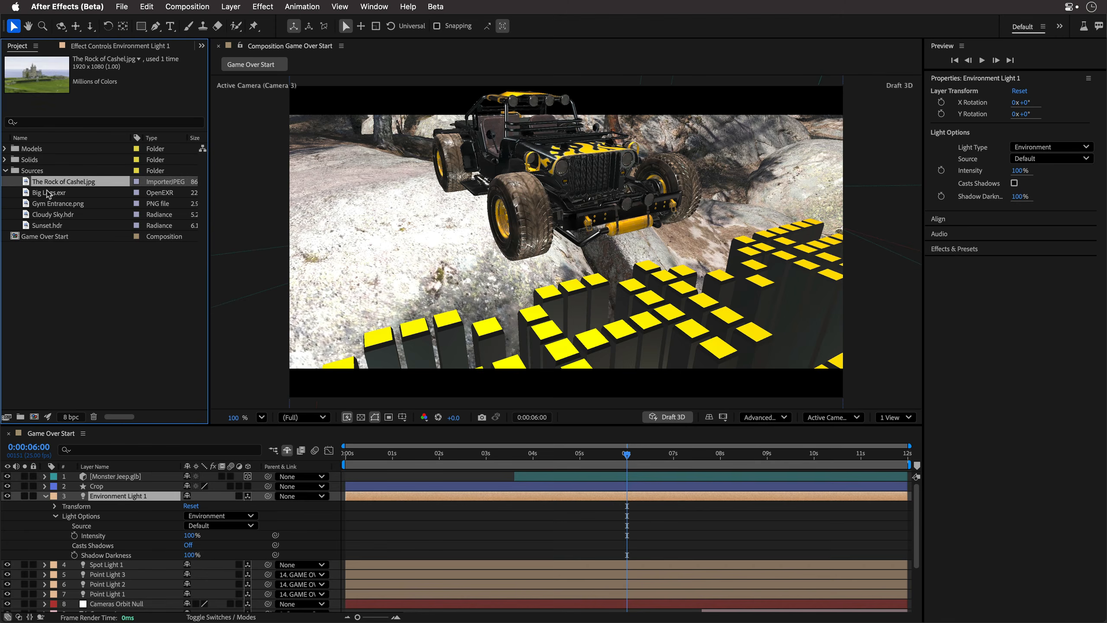
pyautogui.click(51, 194)
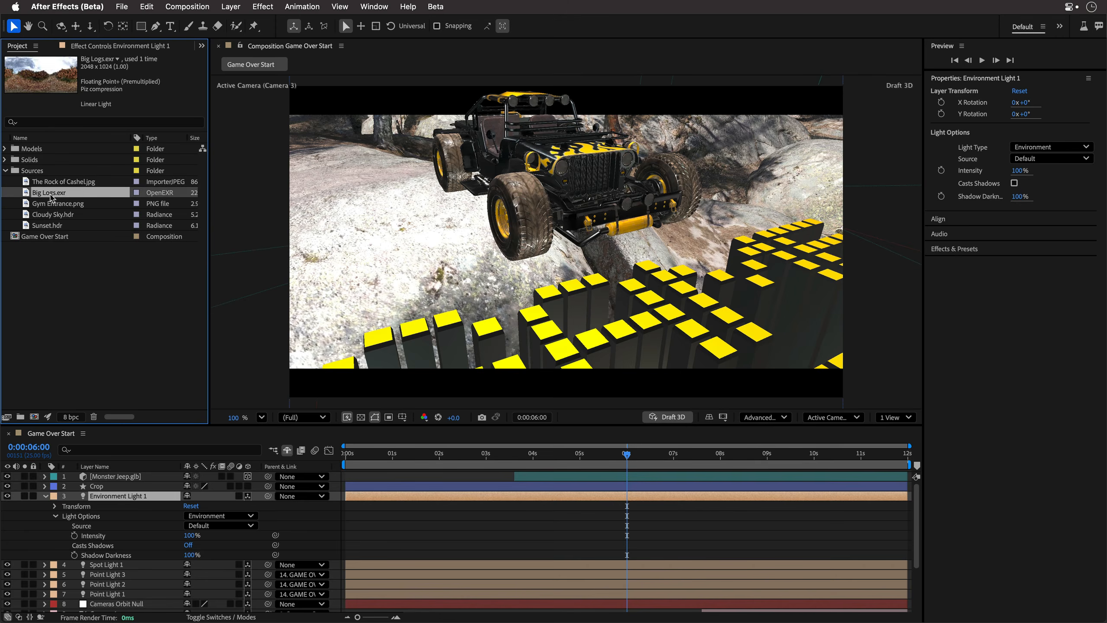
pyautogui.click(64, 216)
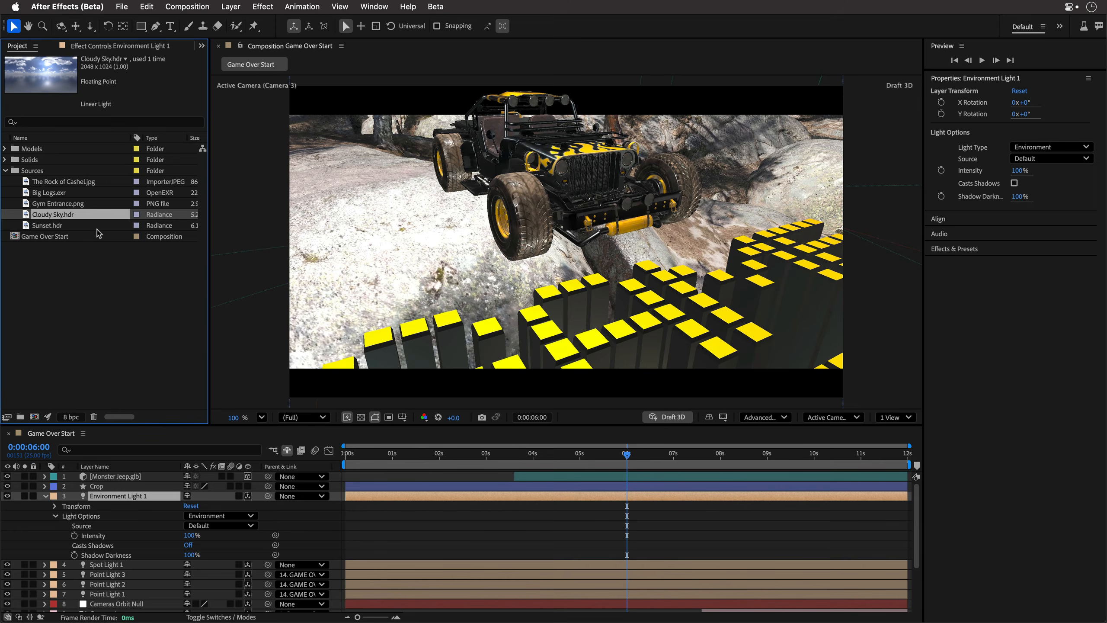
pyautogui.click(47, 205)
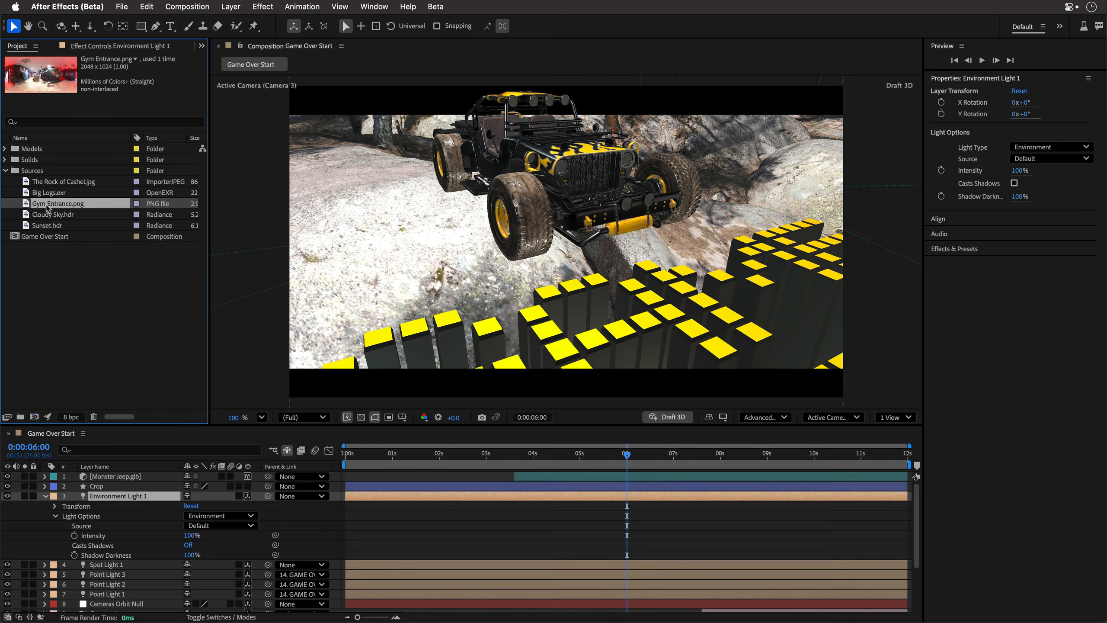
# - Add all five Sources images at the top of the composition as hidden, shy layers, and select Environment Light 1
pyautogui.click(78, 184)
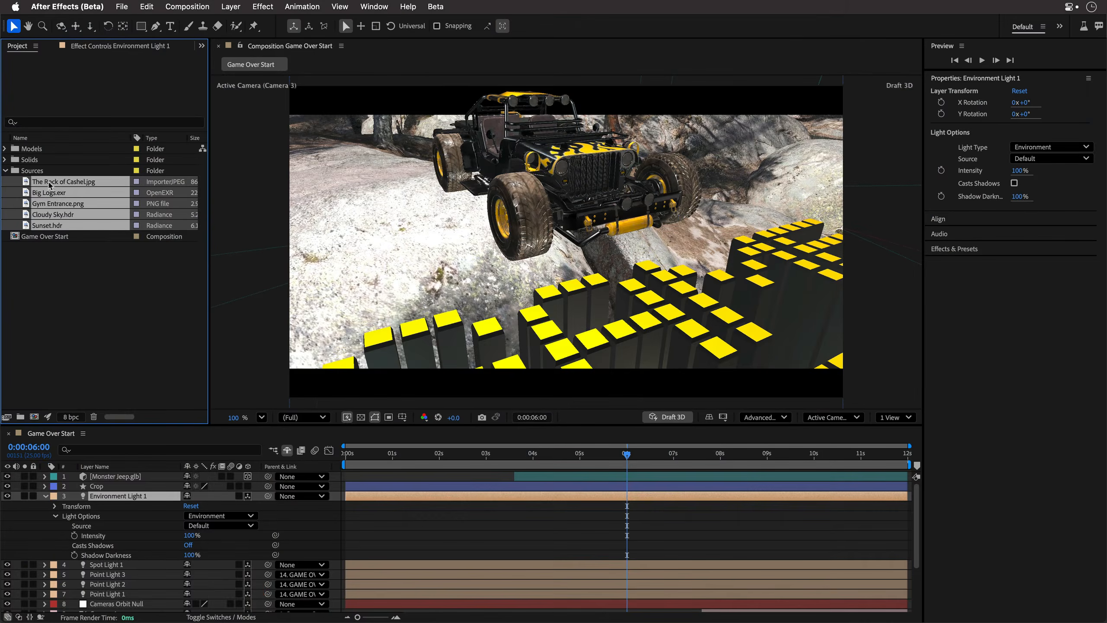
pyautogui.moveTo(49, 185); pyautogui.dragTo(88, 476)
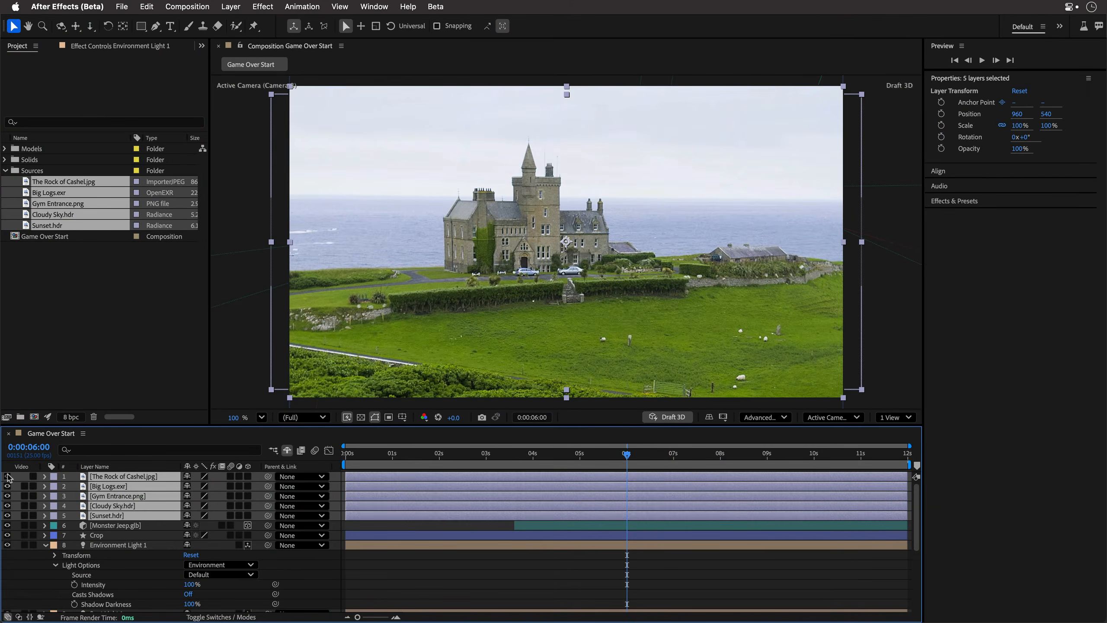
pyautogui.moveTo(7, 477); pyautogui.dragTo(7, 515)
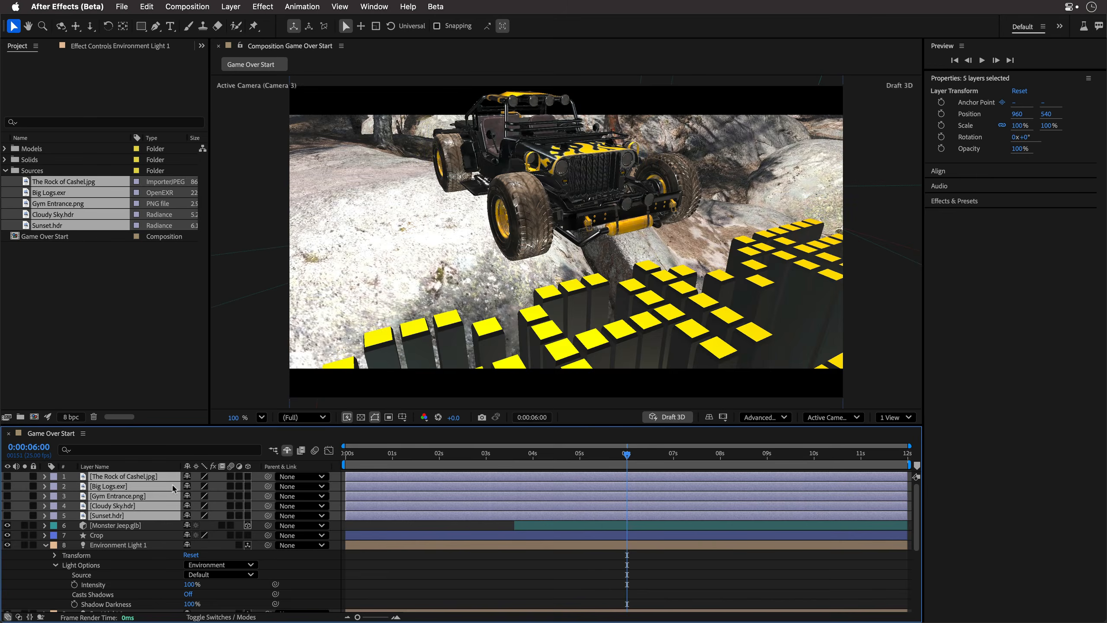
pyautogui.moveTo(188, 476); pyautogui.dragTo(187, 516)
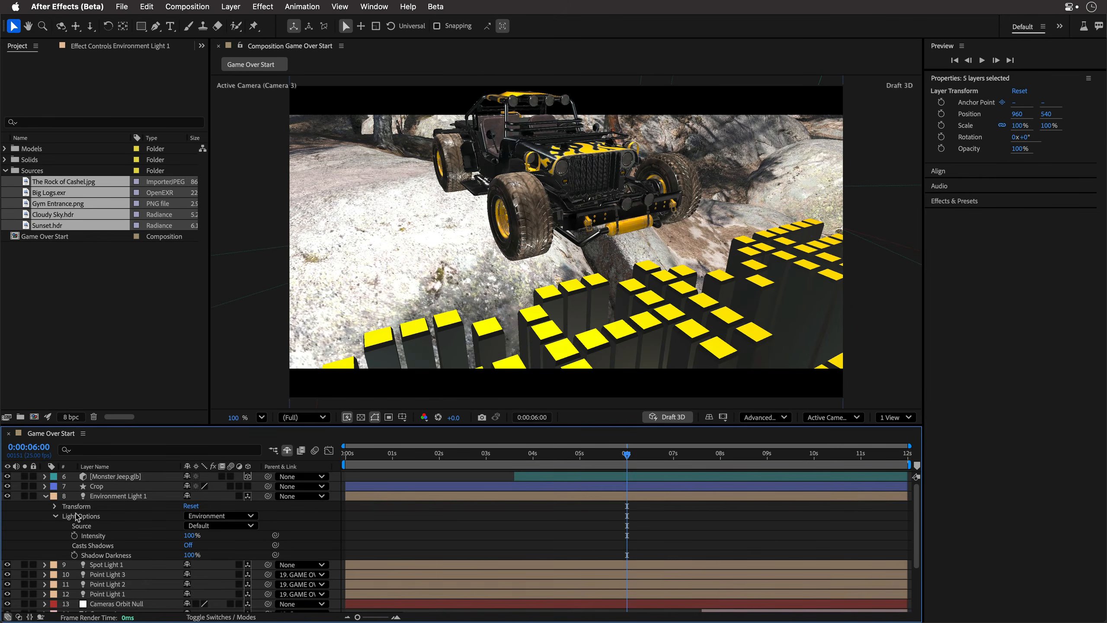
pyautogui.click(105, 497)
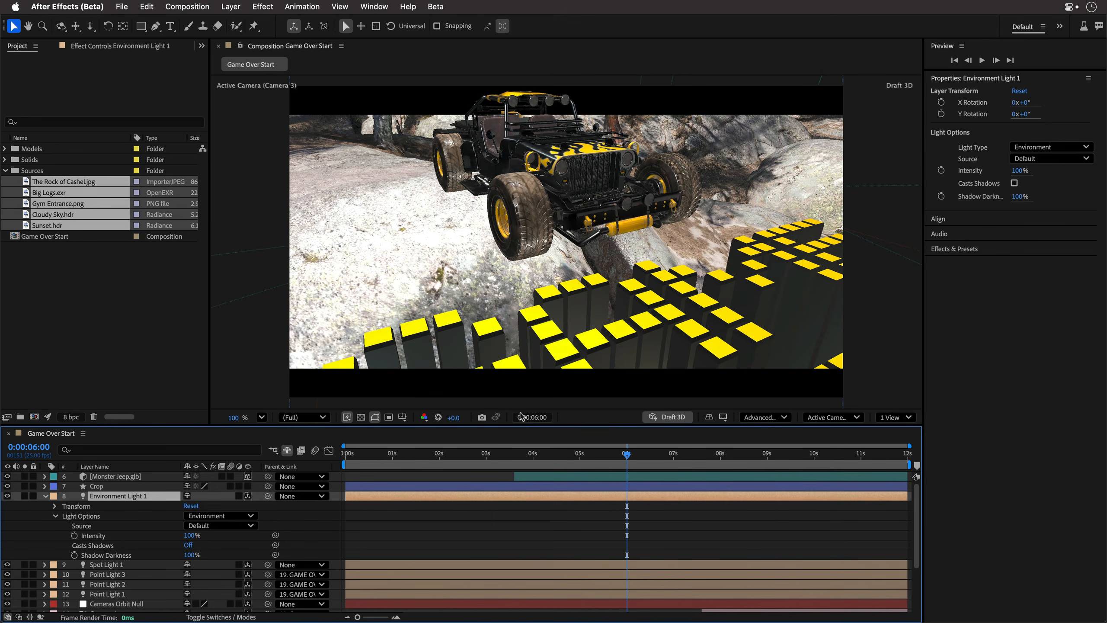
# - Set Environment Light 1's source to Big Logs.exr and view the Big Logs.exr footage on its own
pyautogui.click(1054, 159)
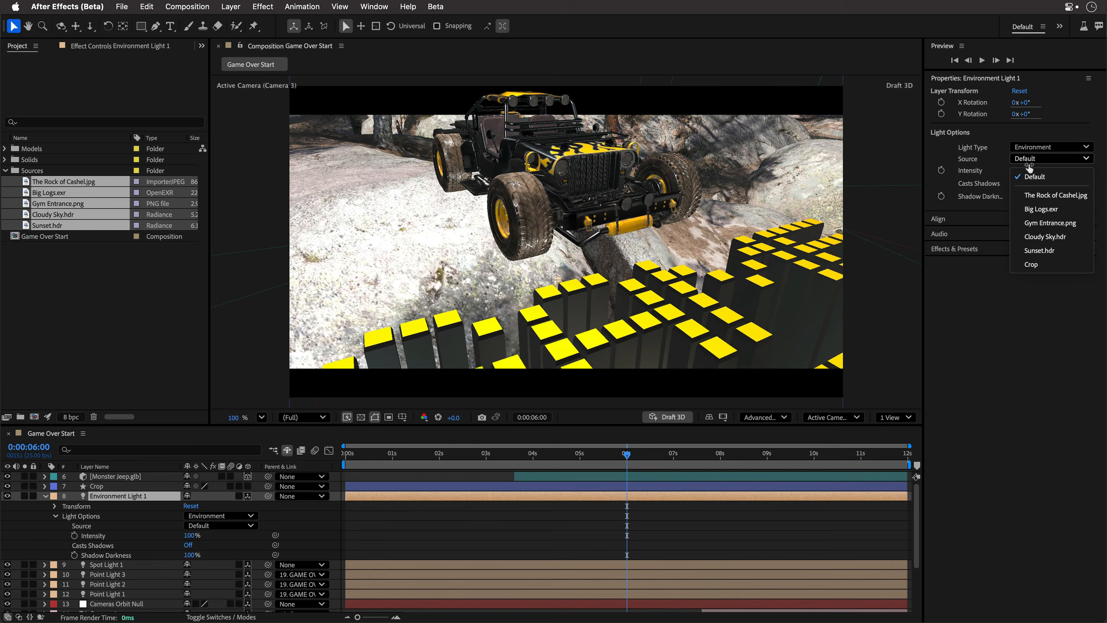
pyautogui.click(1034, 209)
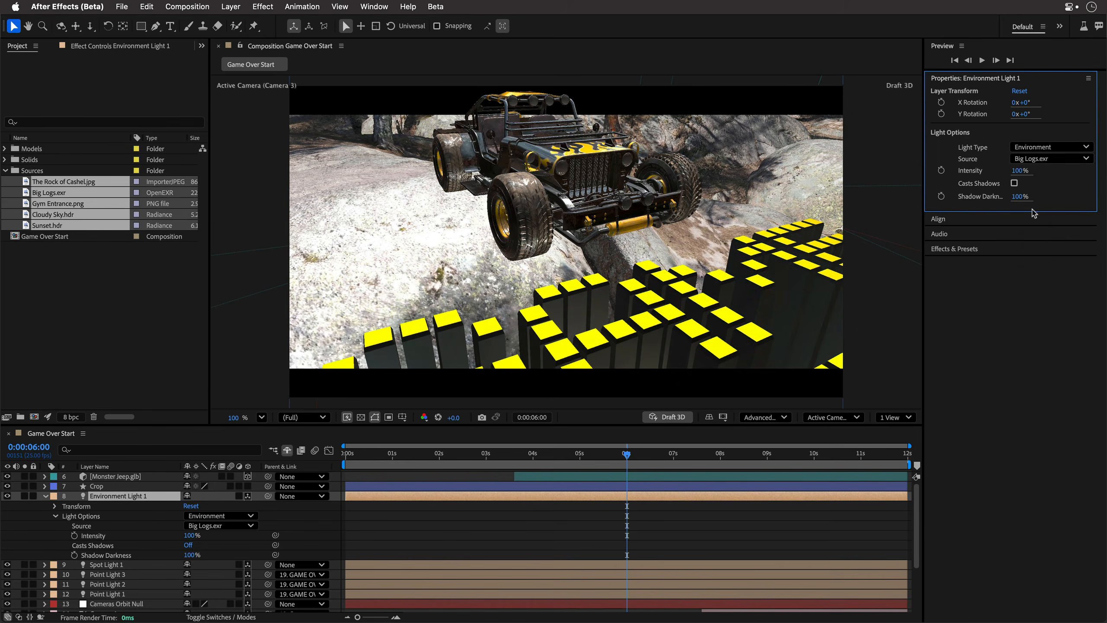
pyautogui.click(138, 283)
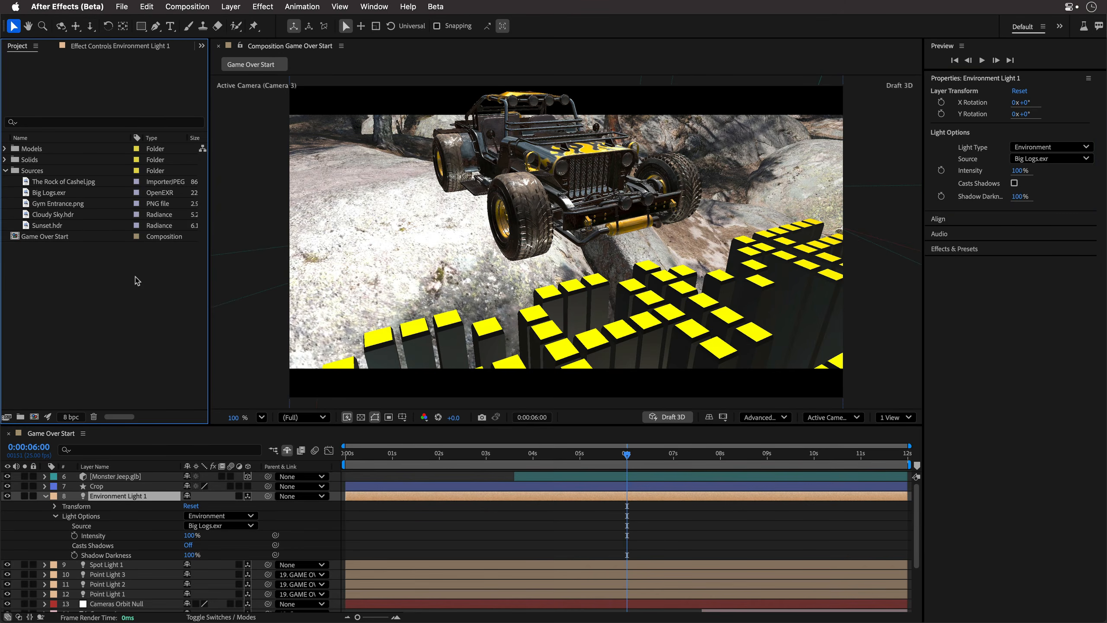
pyautogui.click(45, 195)
pyautogui.doubleClick(44, 195)
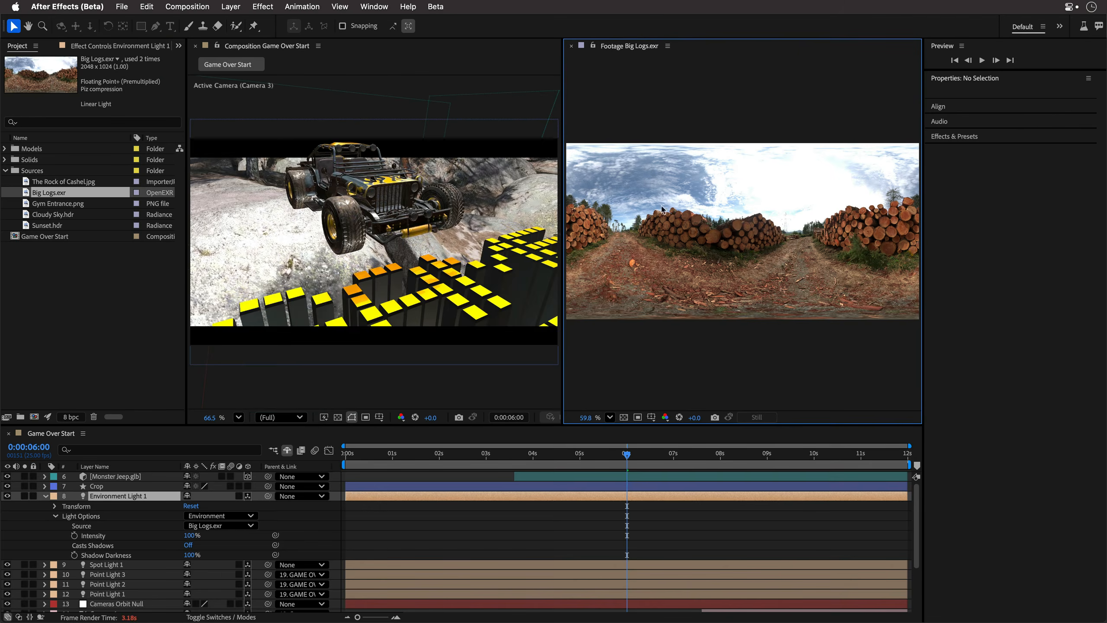
pyautogui.click(570, 46)
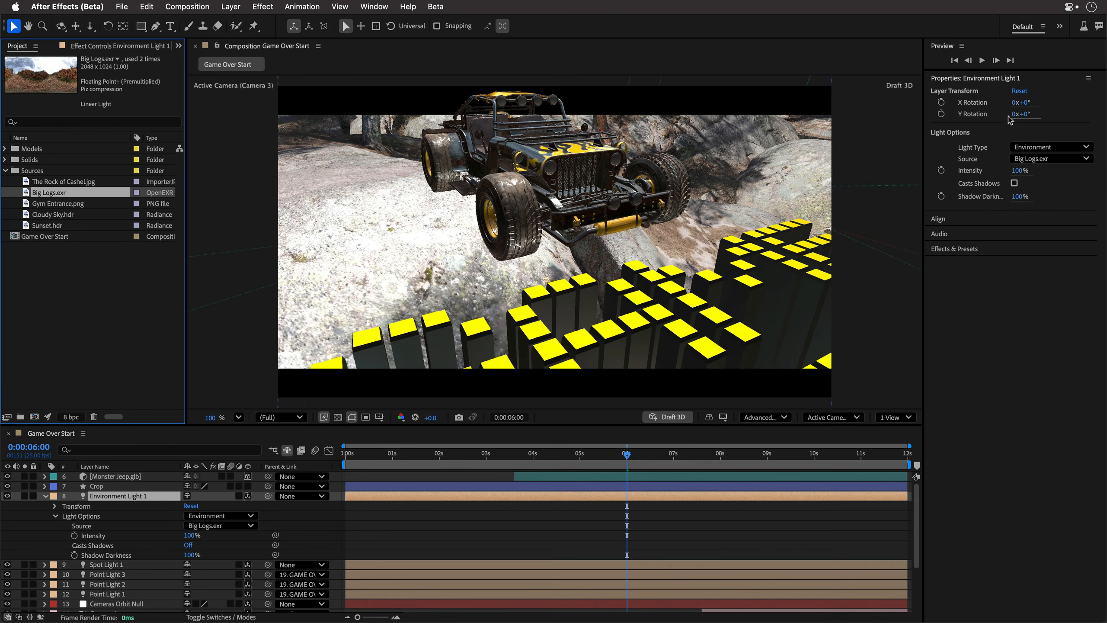
# - Set Environment Light 1's X Rotation to 60°
pyautogui.moveTo(1027, 107); pyautogui.dragTo(1067, 109)
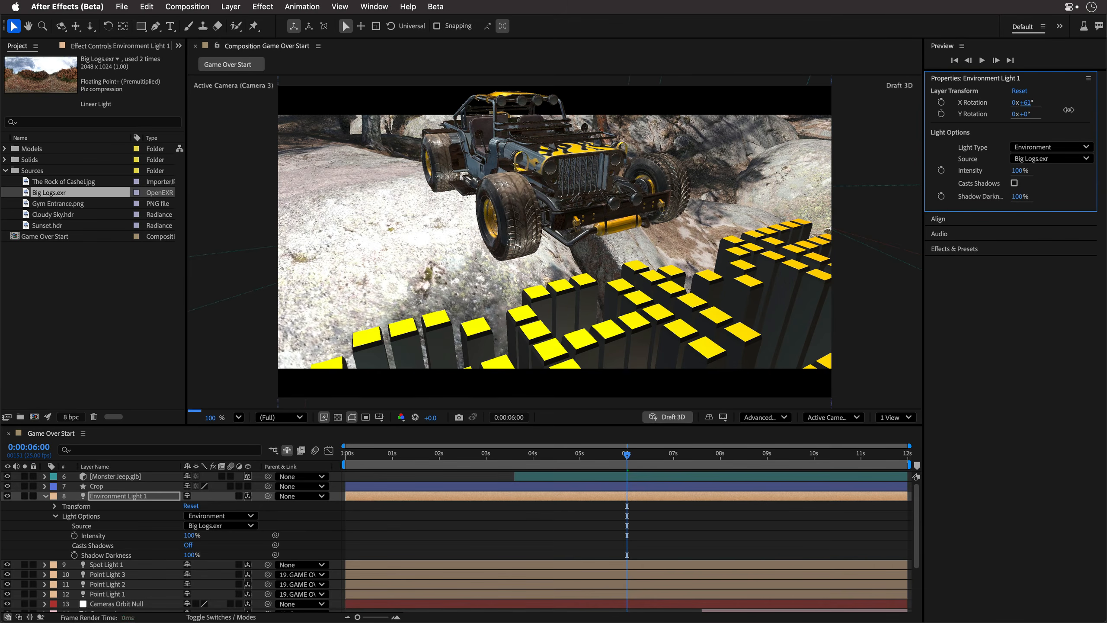
pyautogui.click(437, 234)
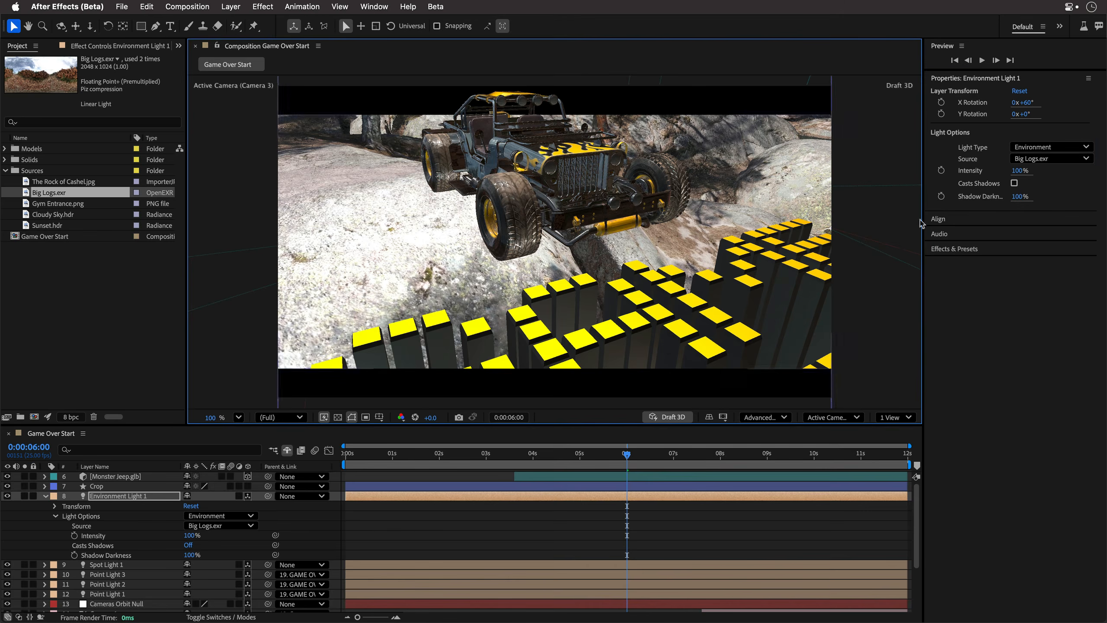
# - Try an intensity of 60% on Environment Light 1, and undo the change
pyautogui.click(1018, 171)
pyautogui.click(1018, 171)
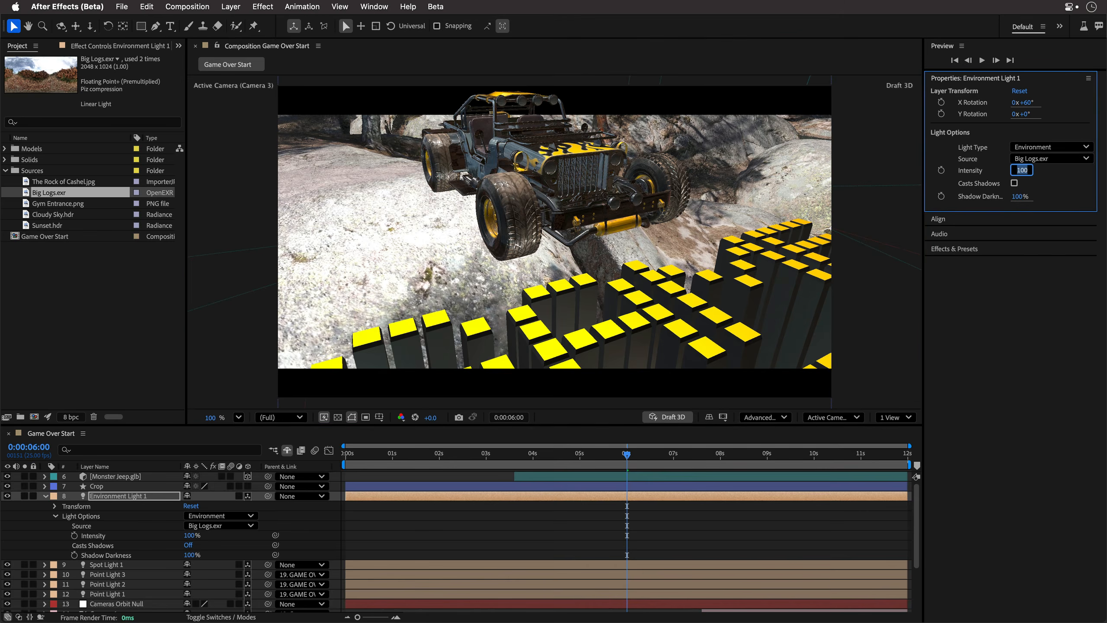
pyautogui.write('60')
pyautogui.press('Return')
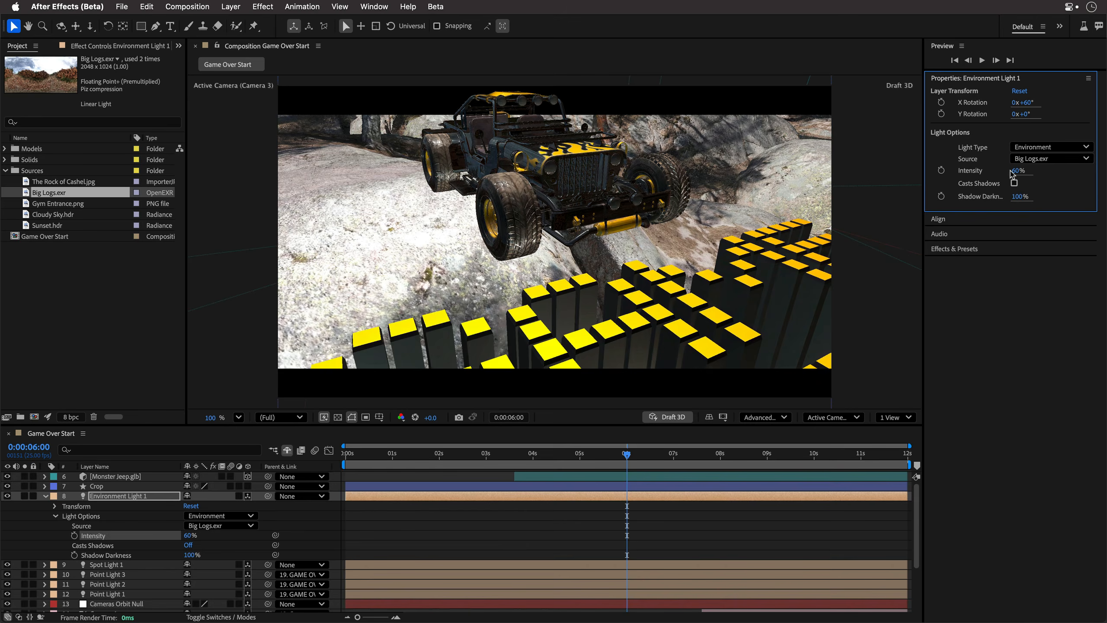
pyautogui.press('super+z')
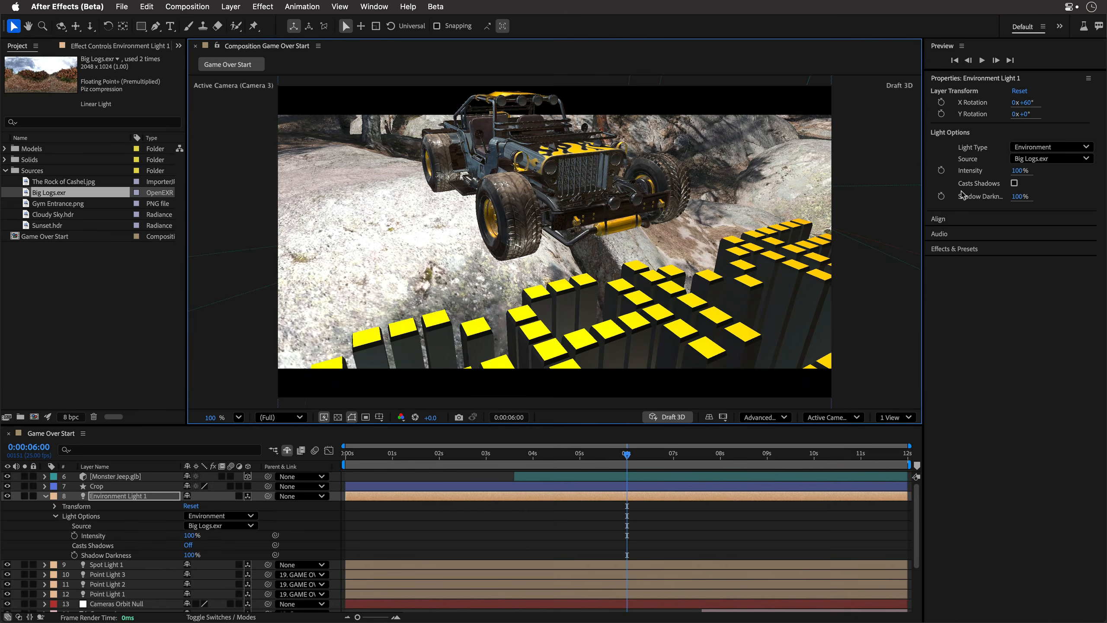
# - Lower the intensity of Spot Light 1 to 158%
pyautogui.click(104, 565)
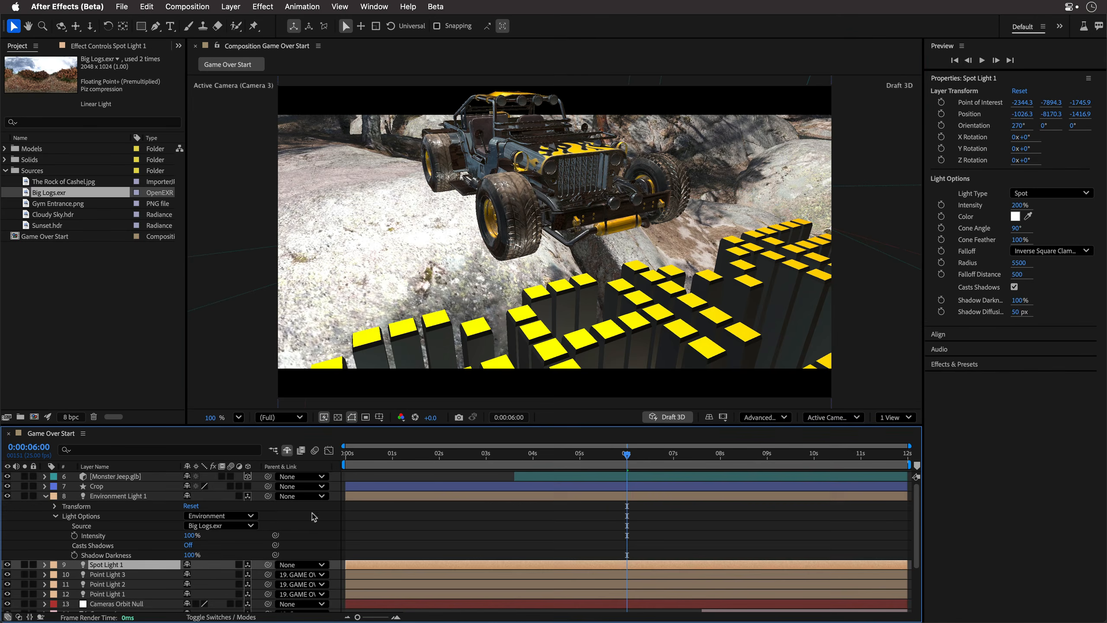
pyautogui.moveTo(1015, 205); pyautogui.dragTo(992, 210)
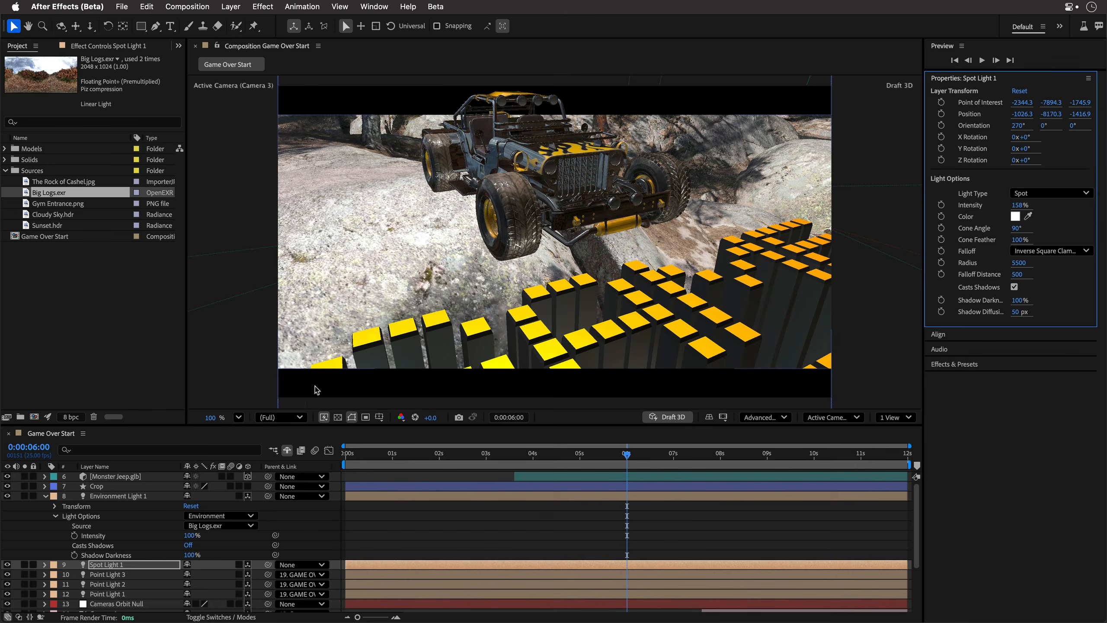
# - Try The Rock of Cashel.jpg as Environment Light 1's source, and review the scene at 0:00:00:20 and 0:00:06:00
pyautogui.click(107, 498)
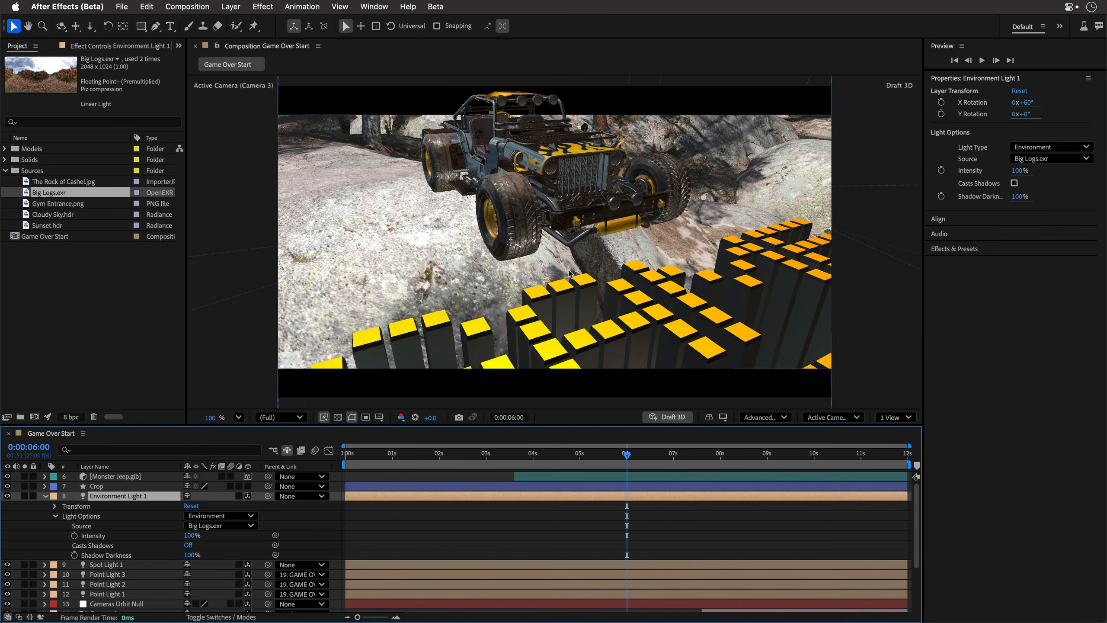
pyautogui.click(1070, 160)
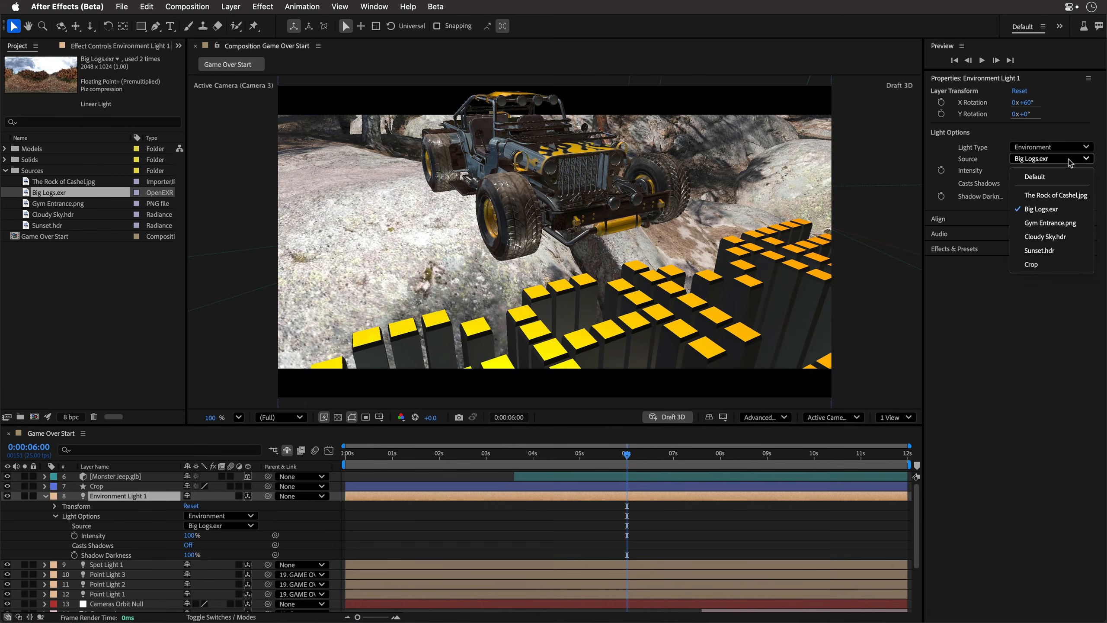
pyautogui.click(1047, 197)
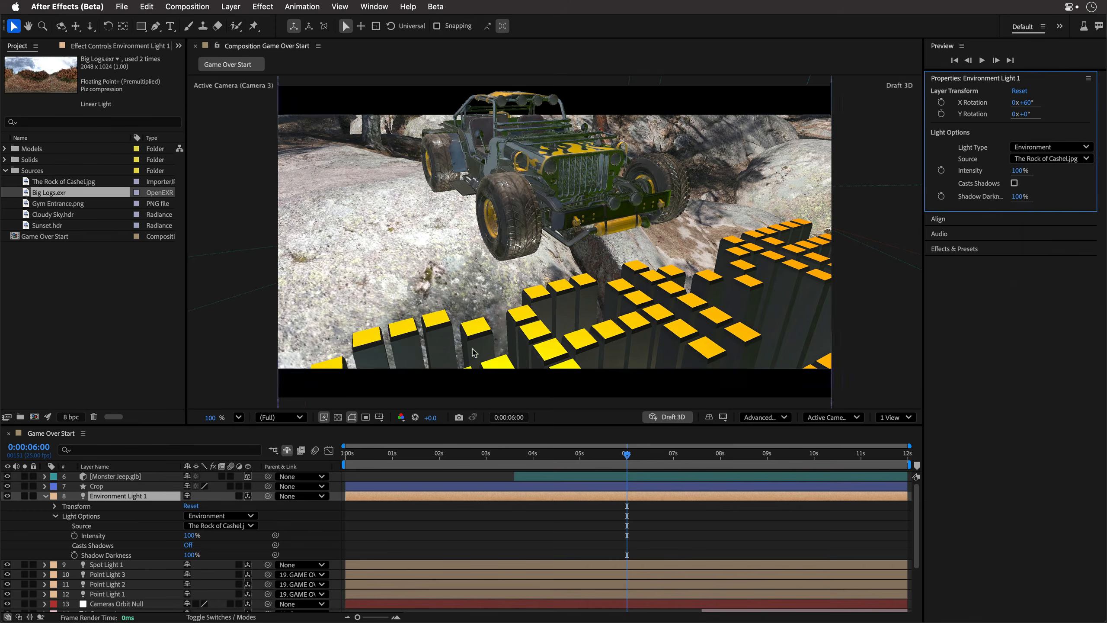
pyautogui.click(45, 183)
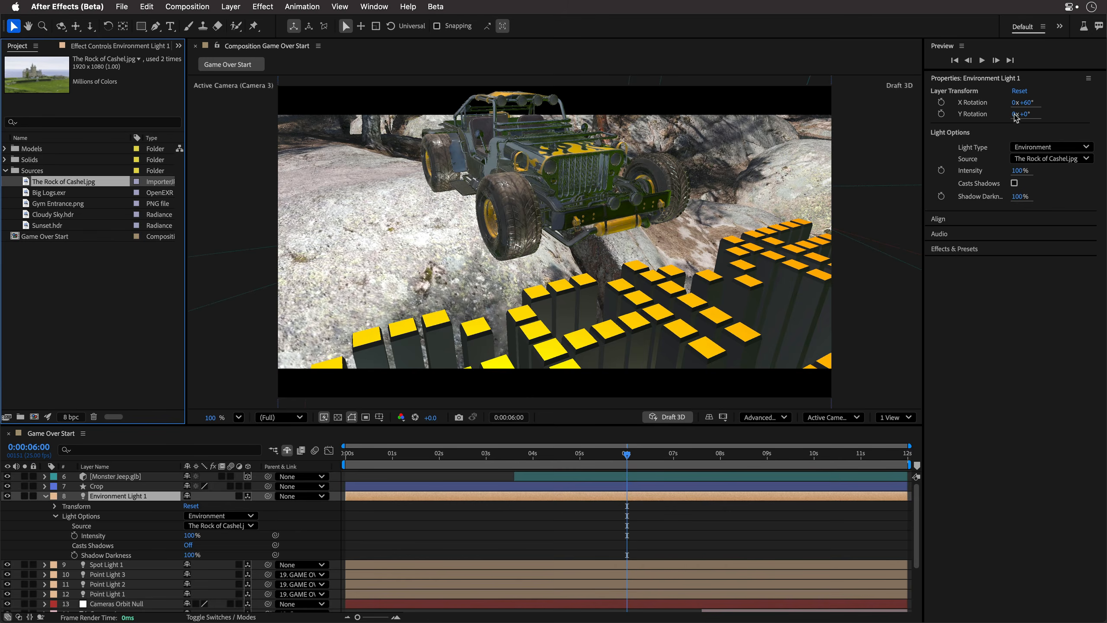
pyautogui.moveTo(1020, 117)
pyautogui.mouseDown()
pyautogui.moveTo(1056, 115)
pyautogui.moveTo(1020, 116)
pyautogui.mouseUp()
pyautogui.click(384, 455)
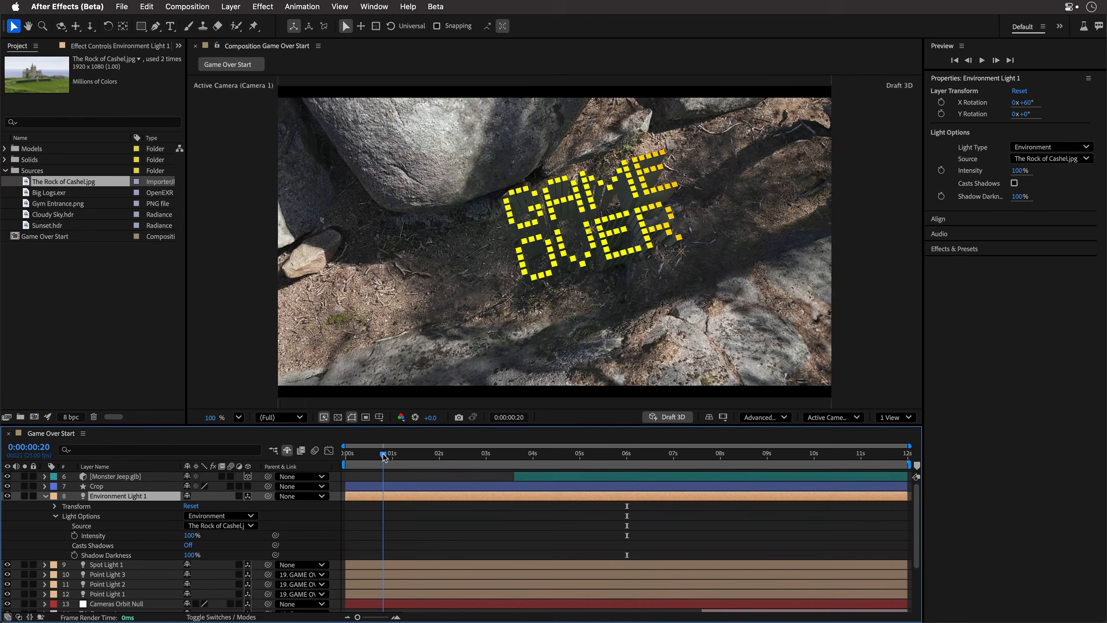
pyautogui.moveTo(384, 456); pyautogui.dragTo(627, 487)
# - Try Gym Entrance.png and Cloudy Sky.hdr in turn as the source of Environment Light 1
pyautogui.click(1046, 159)
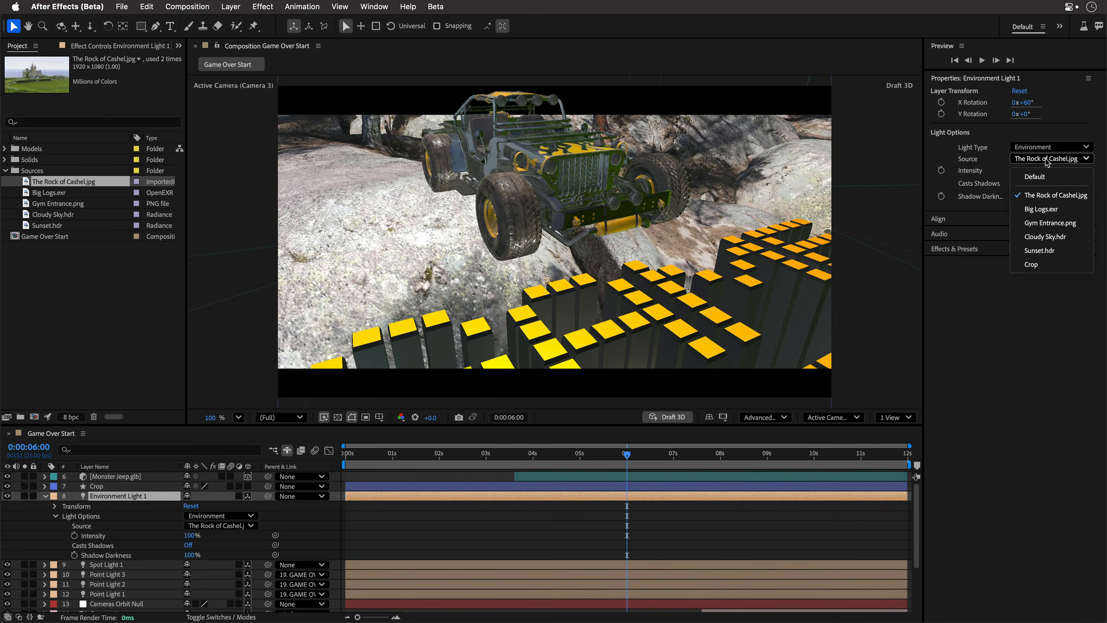
pyautogui.click(1045, 223)
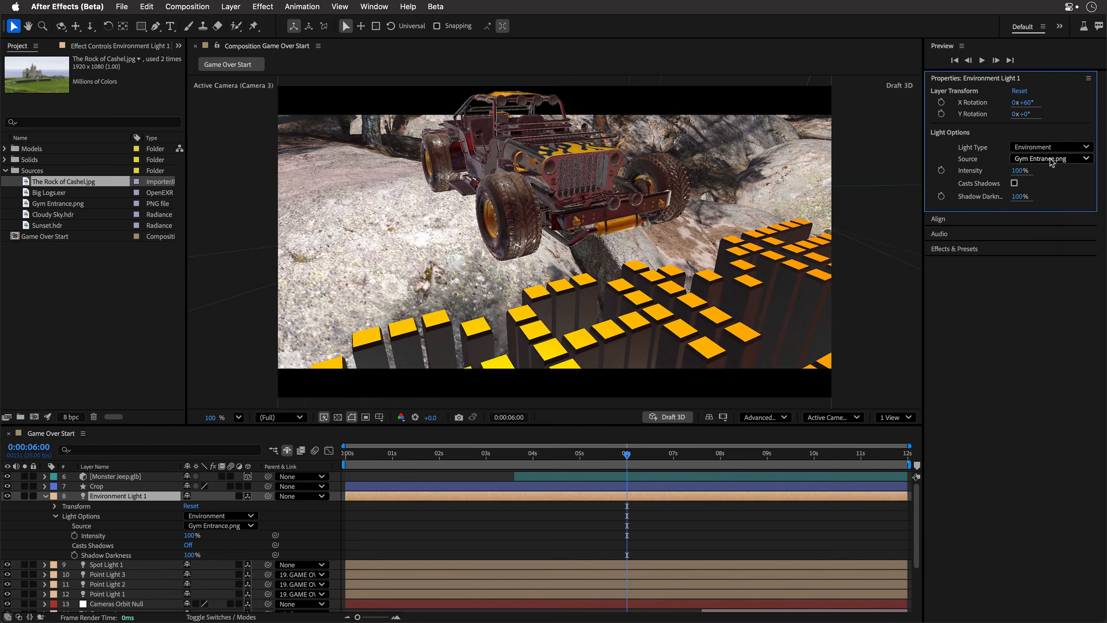
pyautogui.click(1050, 159)
pyautogui.click(1049, 237)
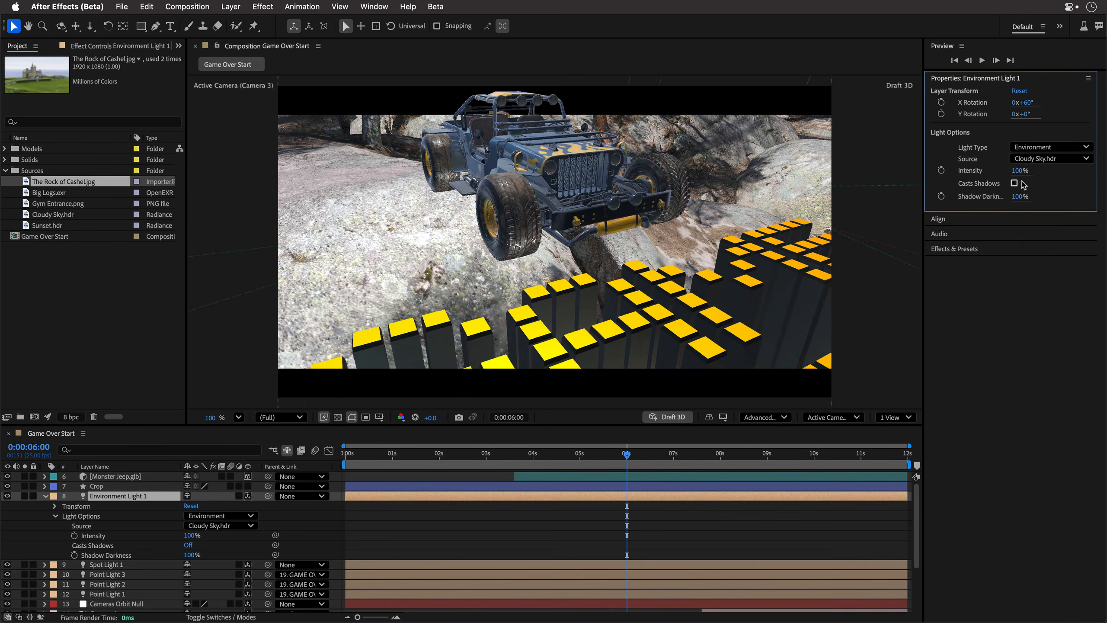
# - Set Environment Light 1's source to Sunset.hdr, review the animation up to 0:00:10:11, and collapse the light's properties
pyautogui.click(1050, 161)
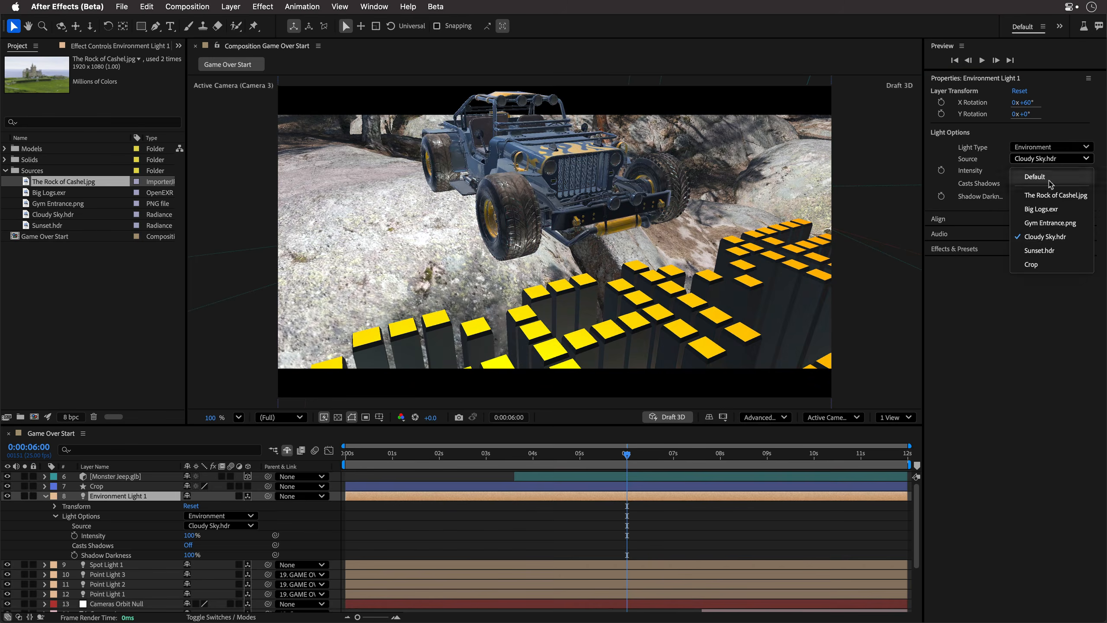
pyautogui.click(1051, 251)
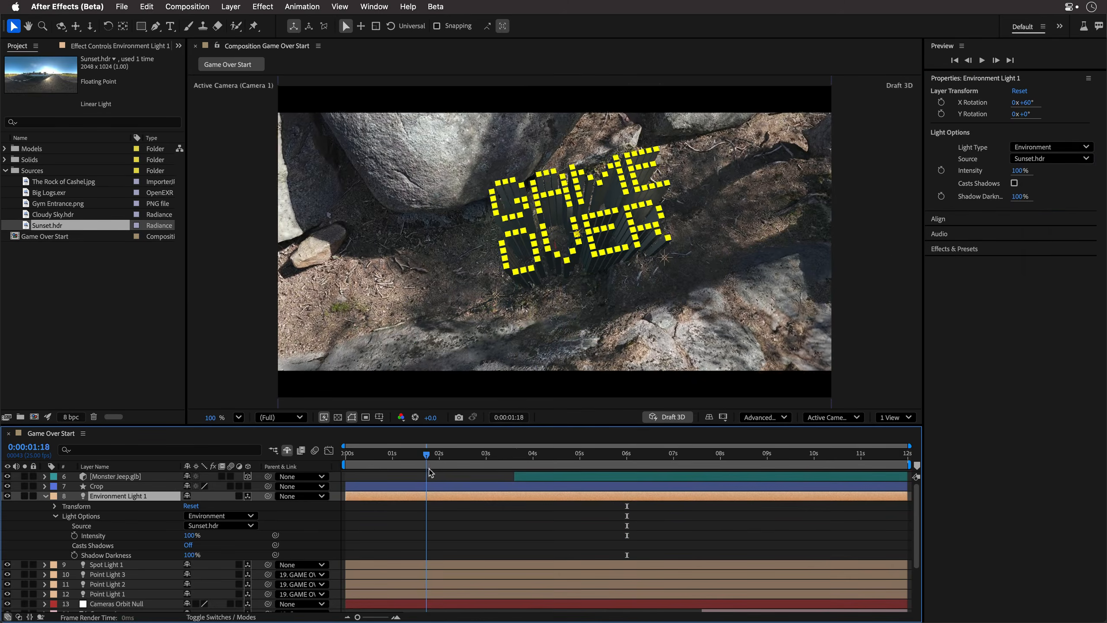
pyautogui.moveTo(429, 470); pyautogui.dragTo(835, 492)
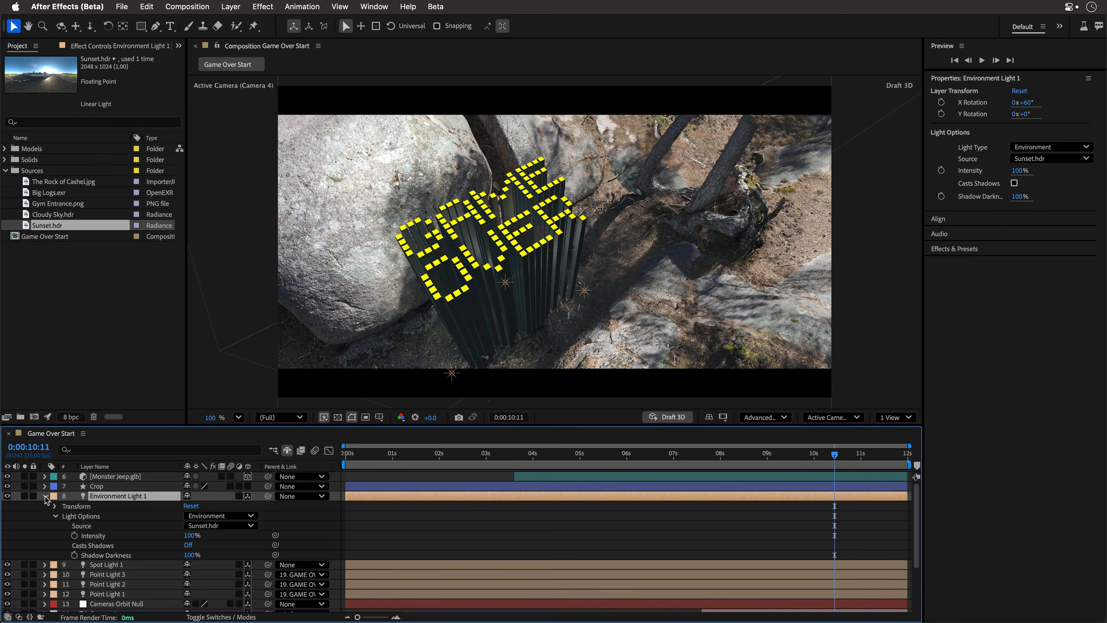
pyautogui.click(46, 497)
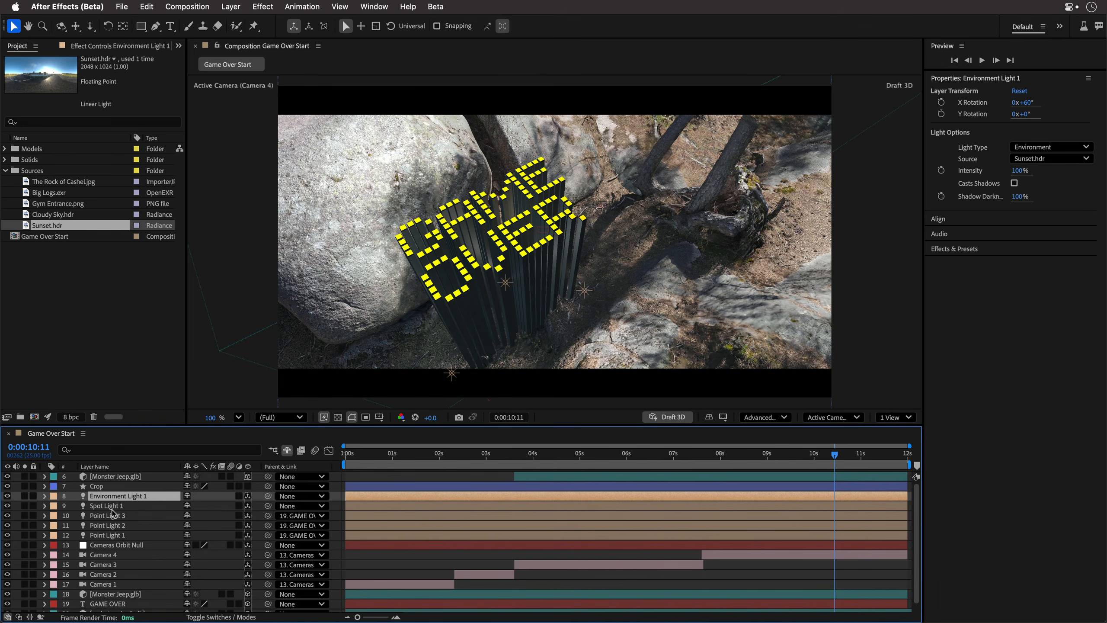
# - Add an adjustment layer above all other layers and name it Color Link
pyautogui.press('F2')
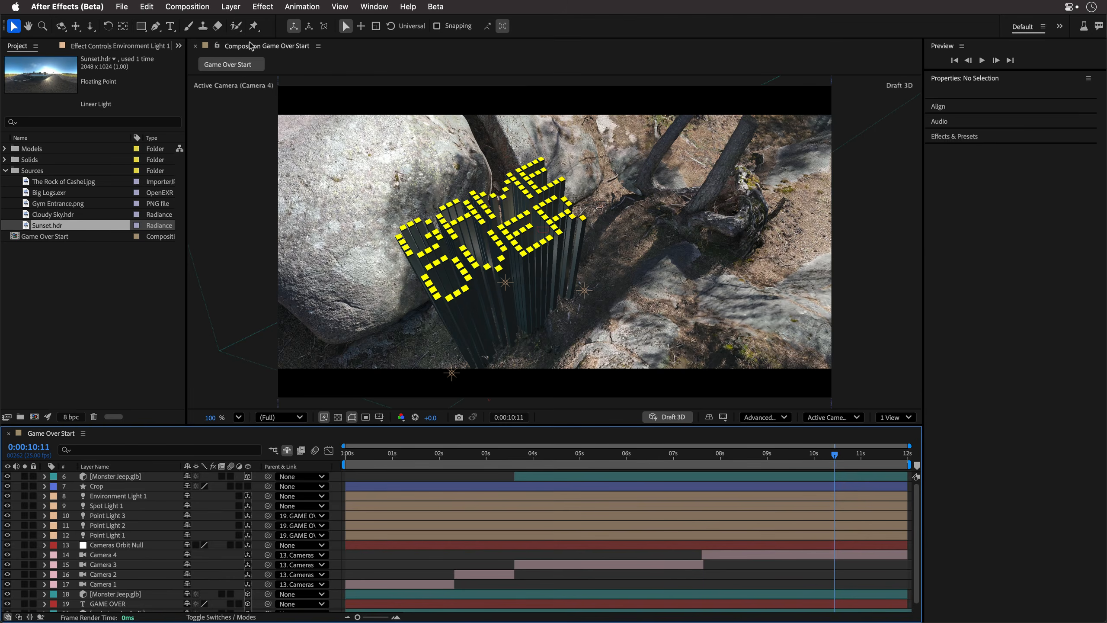
pyautogui.click(238, 5)
pyautogui.moveTo(240, 23)
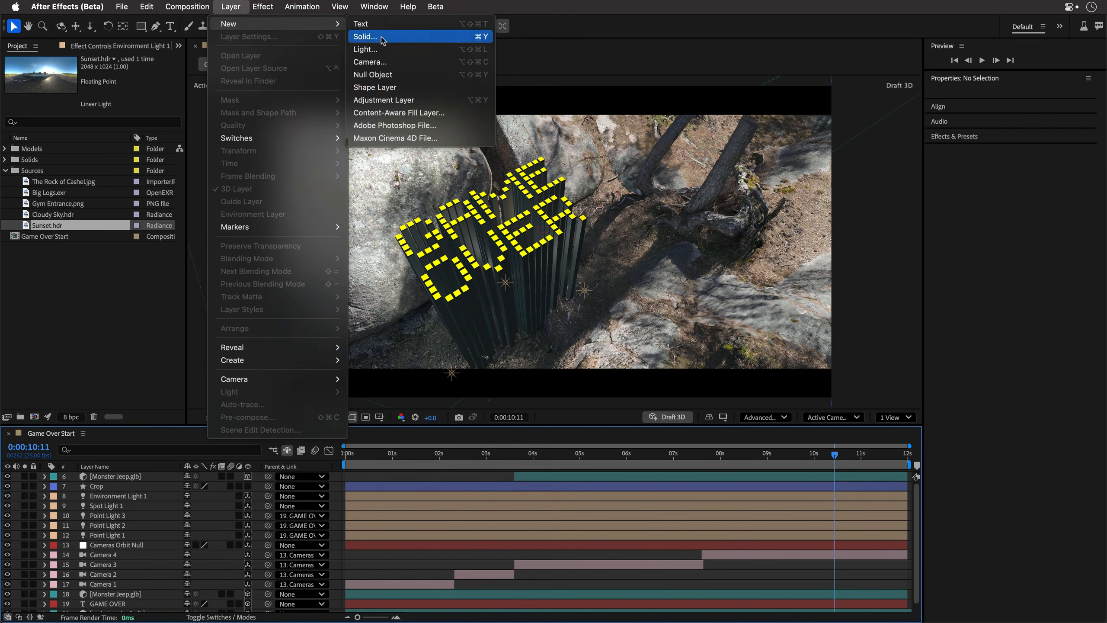
pyautogui.click(384, 99)
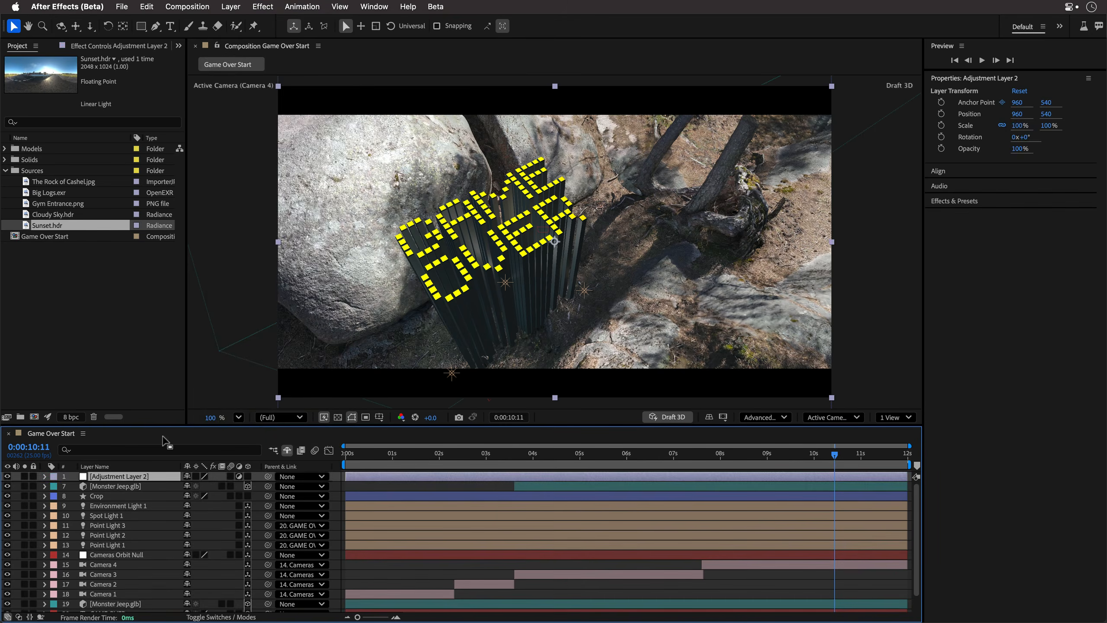
pyautogui.press('Return')
pyautogui.write('Color Link')
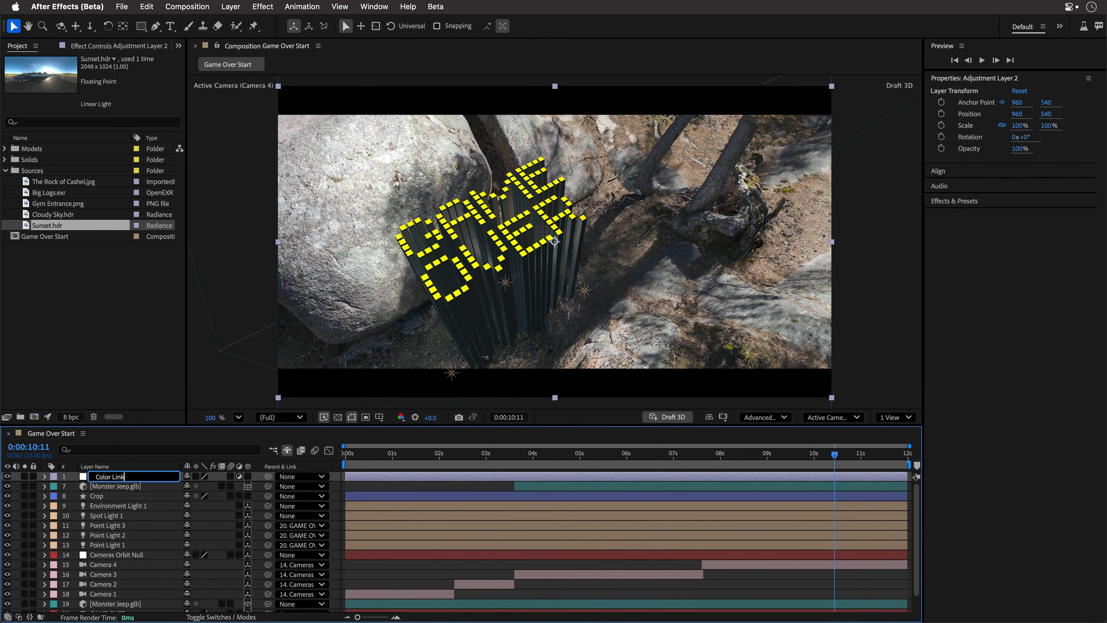
pyautogui.press('Return')
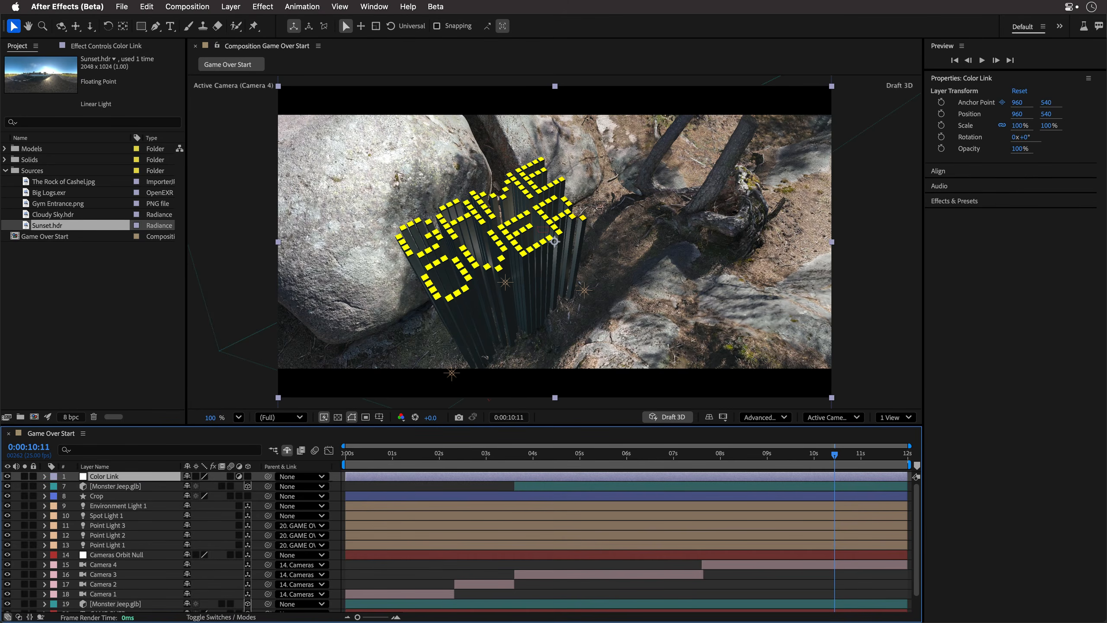
# - Apply the Color Link effect to the Color Link adjustment layer
pyautogui.click(265, 6)
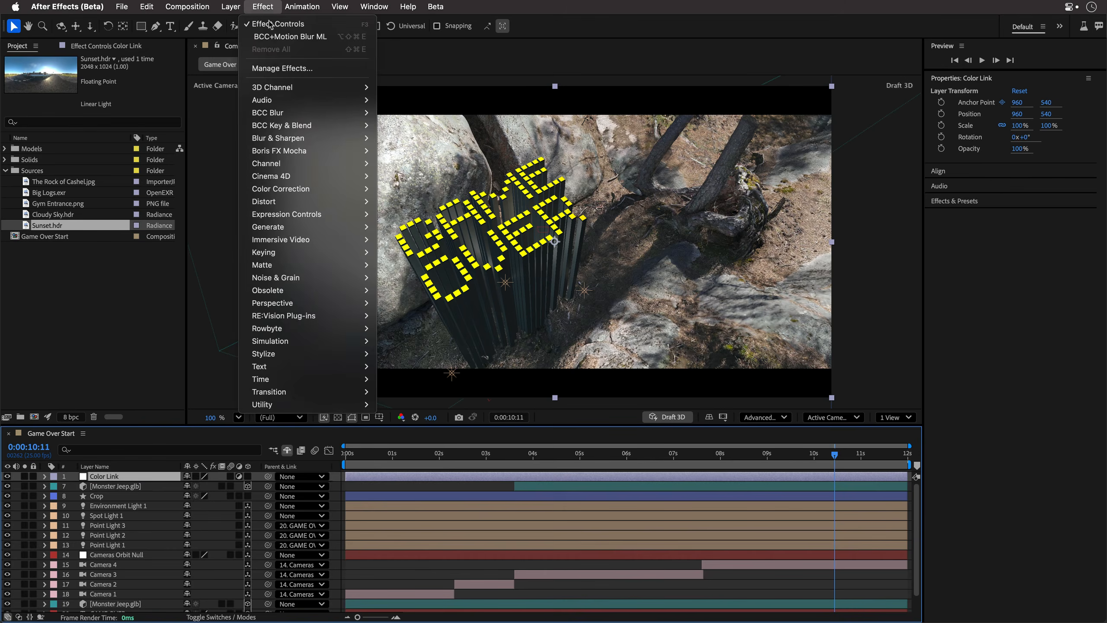
pyautogui.moveTo(291, 196)
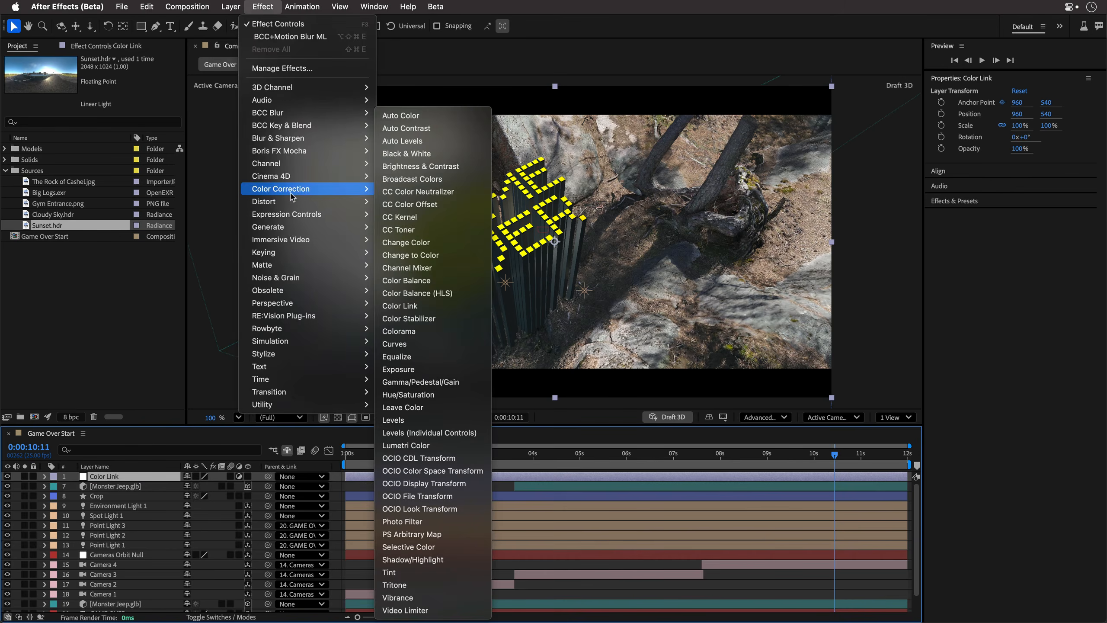
pyautogui.click(430, 307)
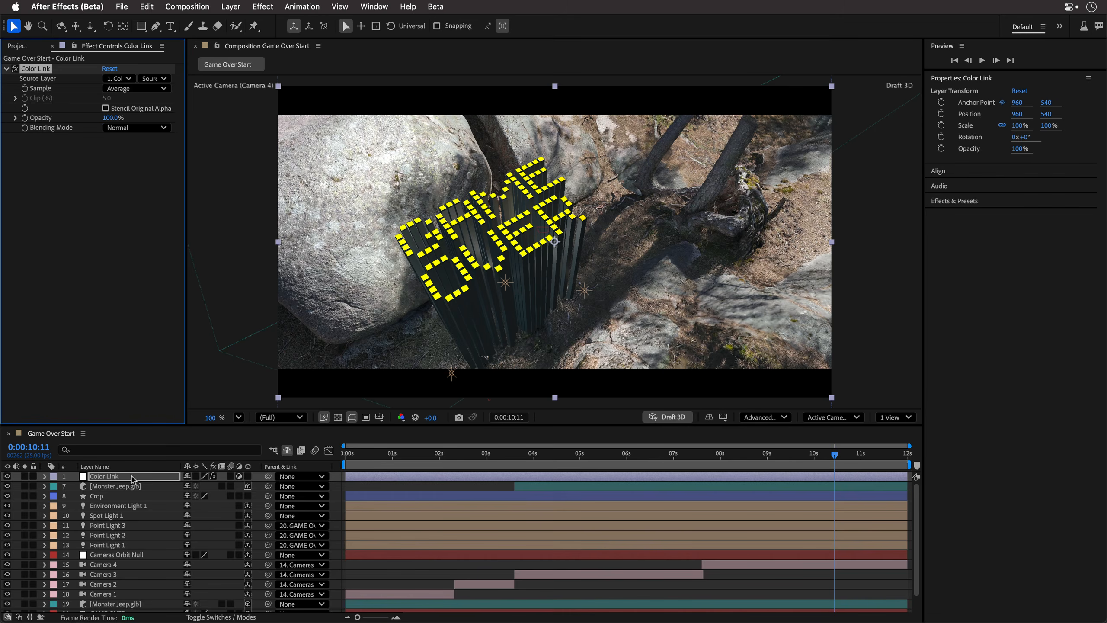
# - Check Environment Light 1's source and set the Color Link effect's source layer to Sunset.hdr
pyautogui.click(129, 506)
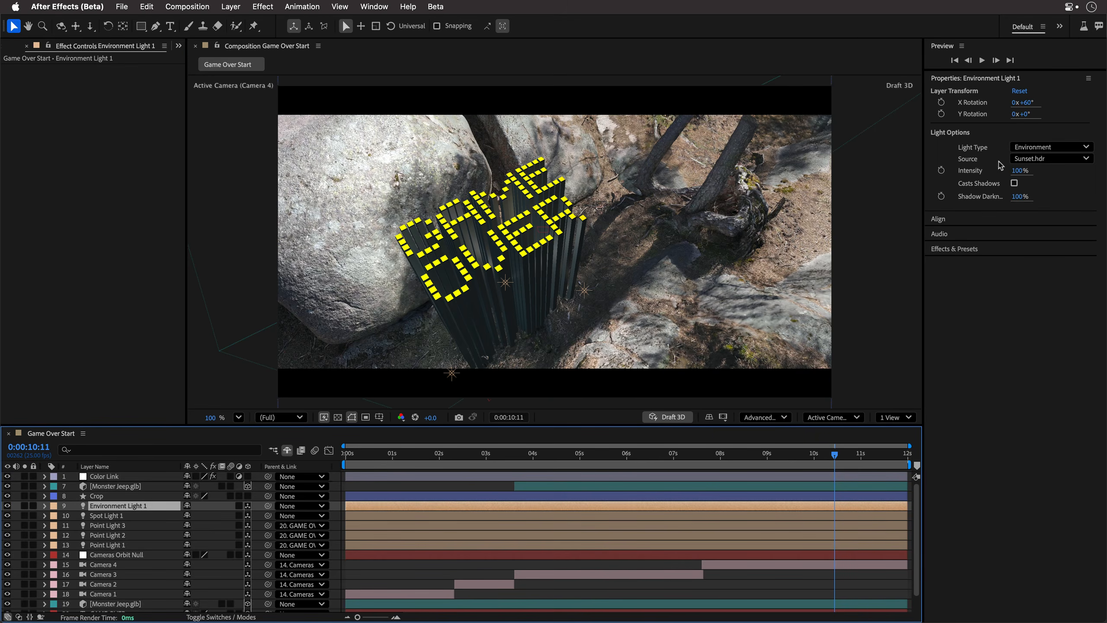
pyautogui.click(103, 477)
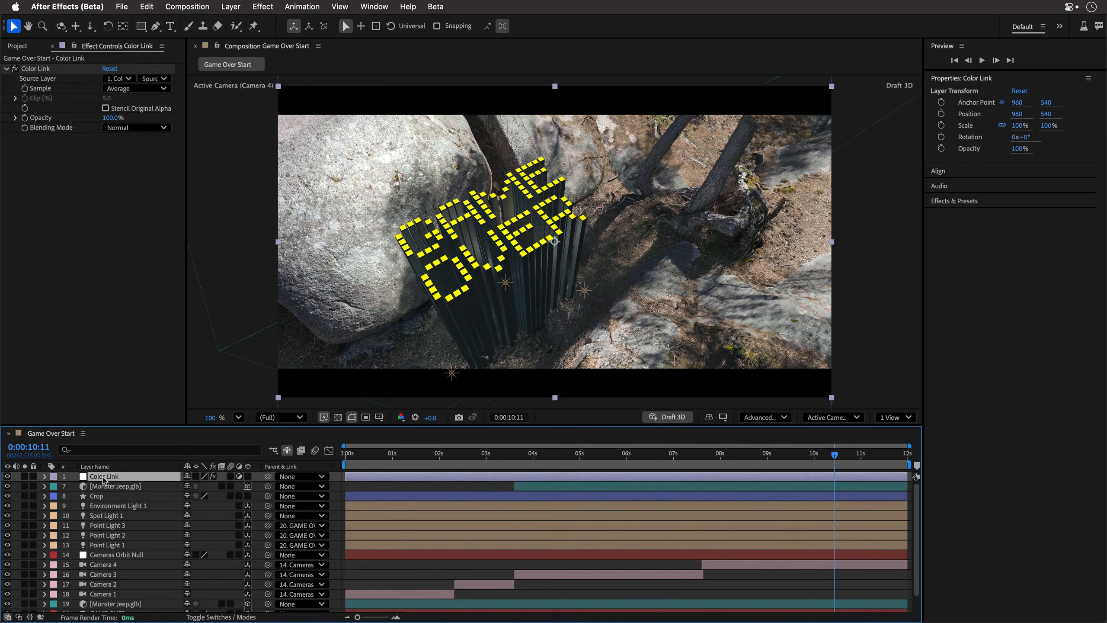
pyautogui.click(120, 80)
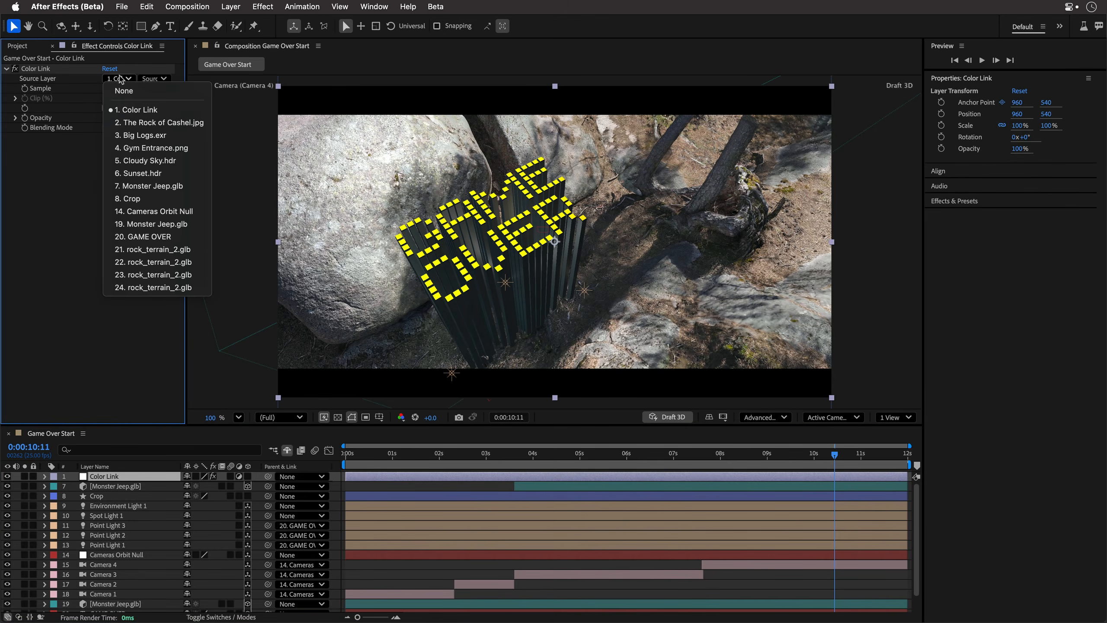
pyautogui.click(127, 173)
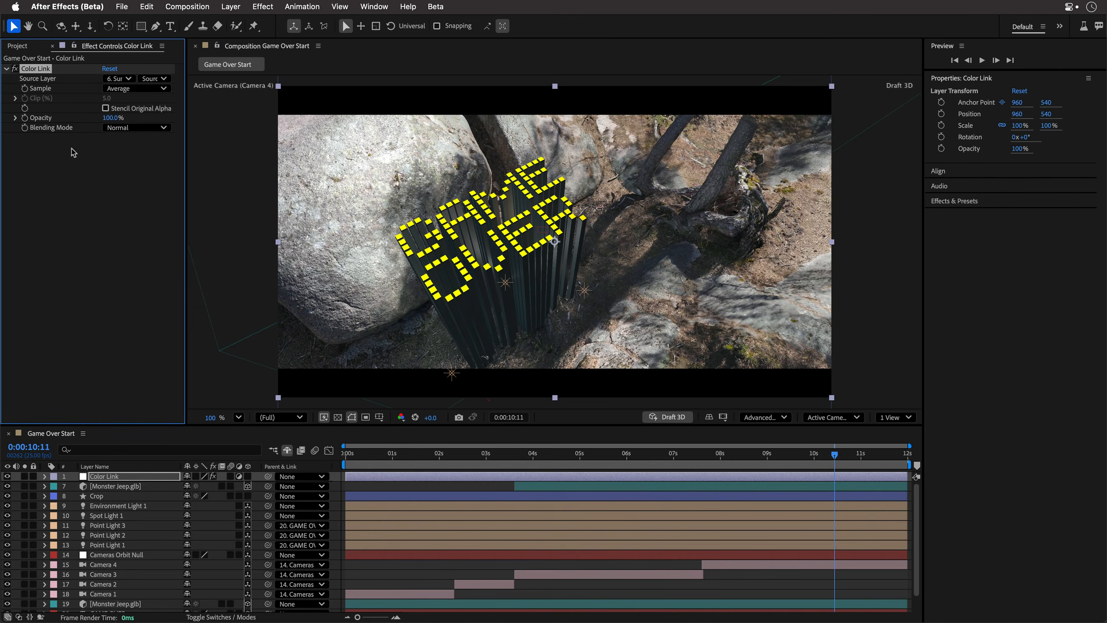
# - Set the Color Link effect's blending mode to Overlay and its opacity to 60%
pyautogui.click(136, 128)
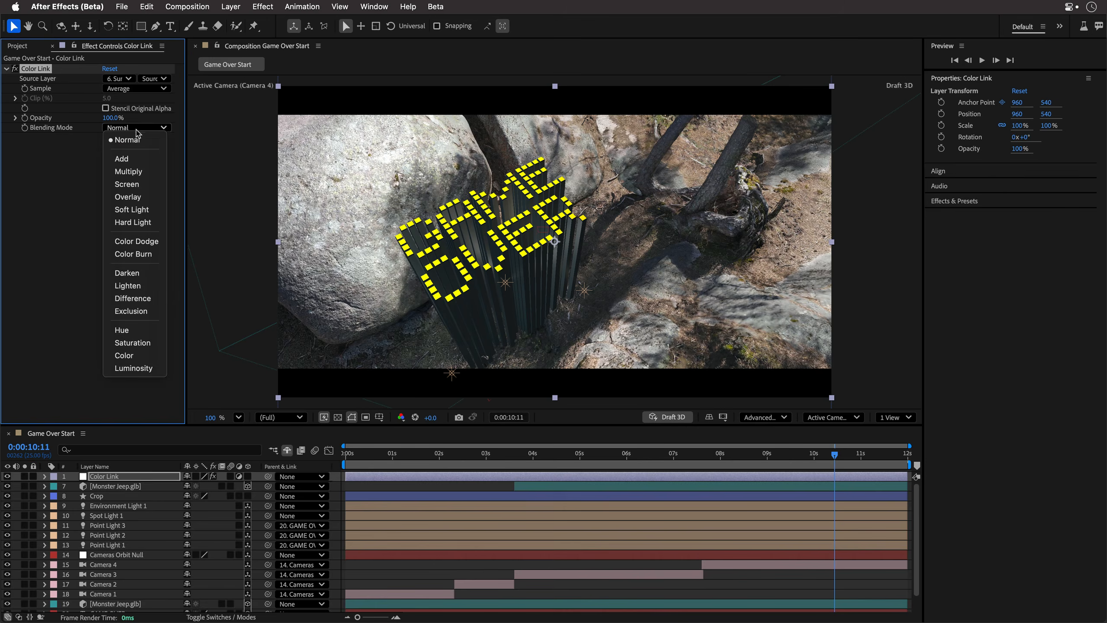
pyautogui.click(139, 200)
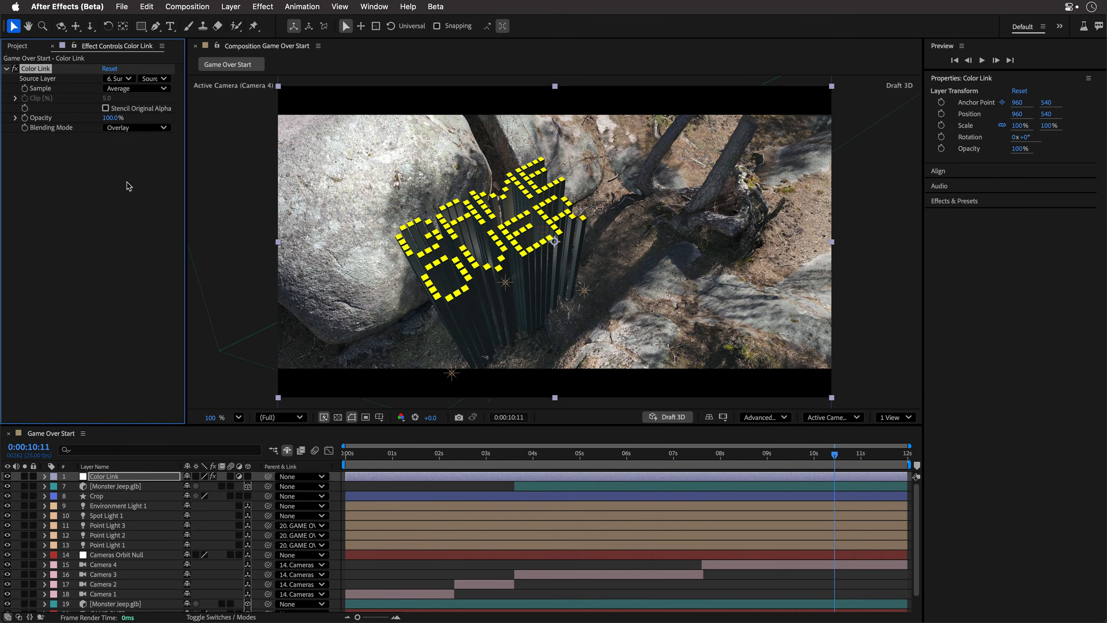
pyautogui.click(108, 117)
pyautogui.write('60')
pyautogui.press('Return')
# - Turn off Draft 3D and review the fully rendered frames at 0:00:05:24 and 0:00:10:24
pyautogui.click(618, 457)
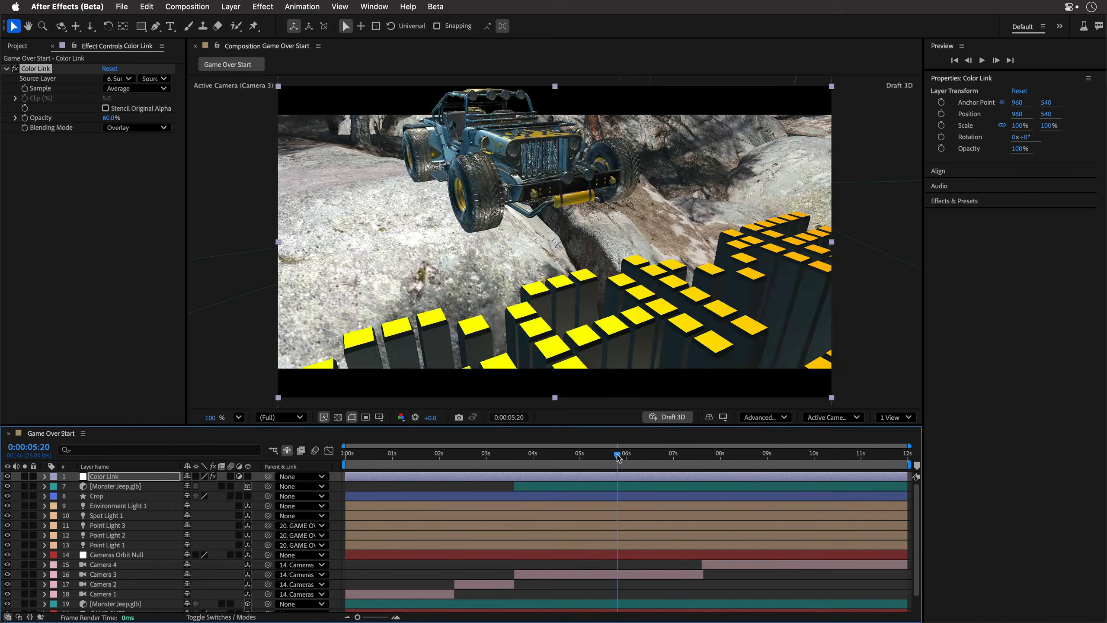
pyautogui.moveTo(617, 456)
pyautogui.mouseDown()
pyautogui.moveTo(472, 469)
pyautogui.moveTo(626, 466)
pyautogui.mouseUp()
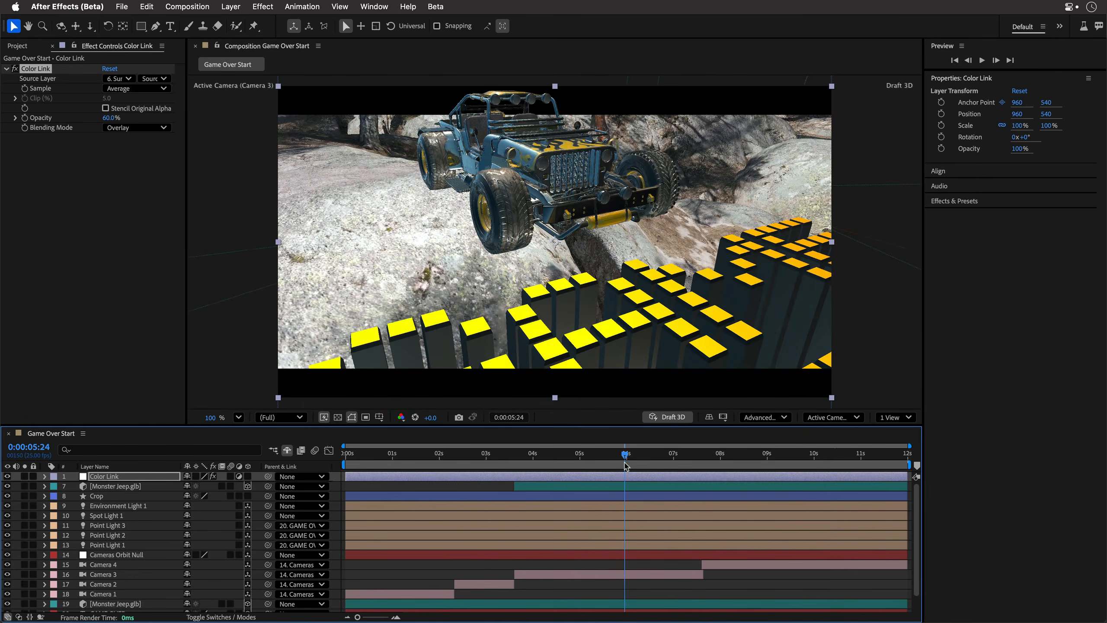
pyautogui.click(658, 419)
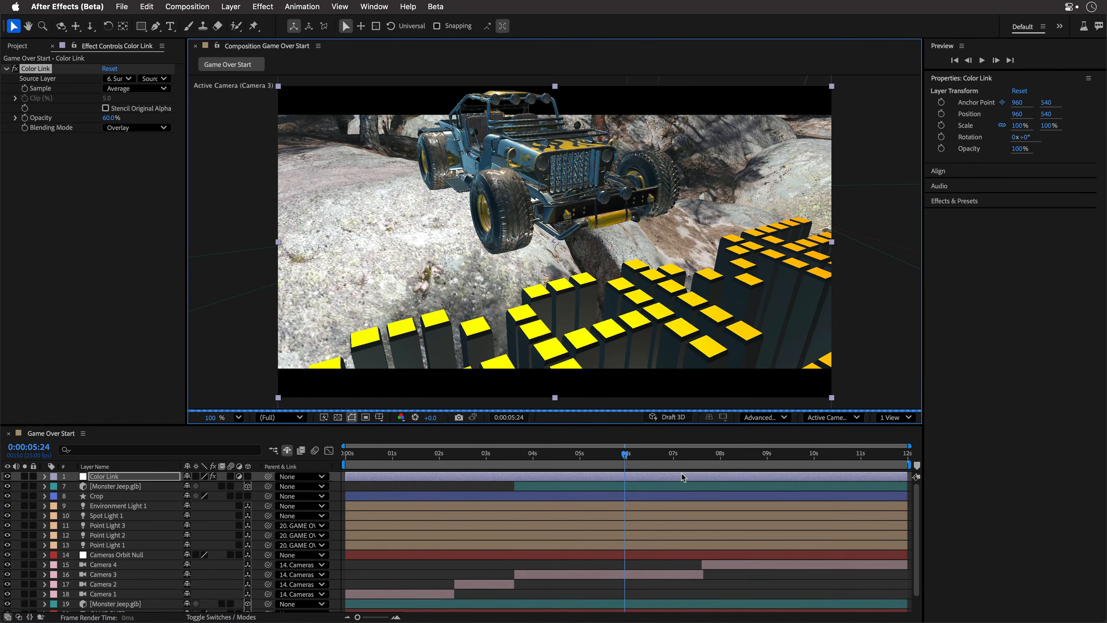
pyautogui.click(861, 457)
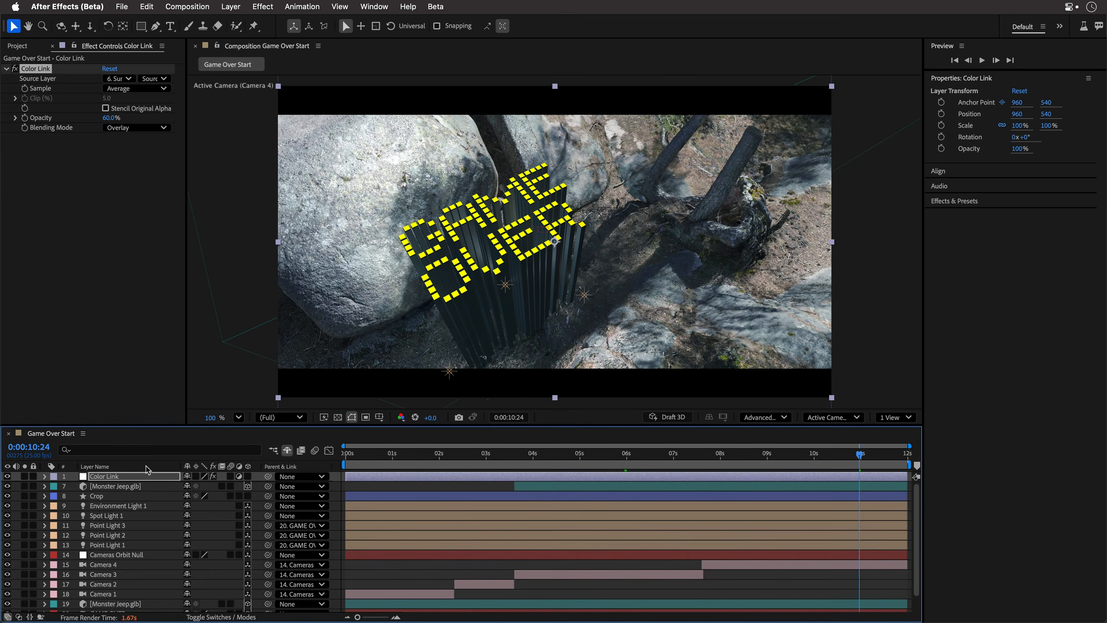
# - Set Environment Light 1's source to Gym Entrance.png and look at that image's thumbnail among the project files
pyautogui.click(107, 506)
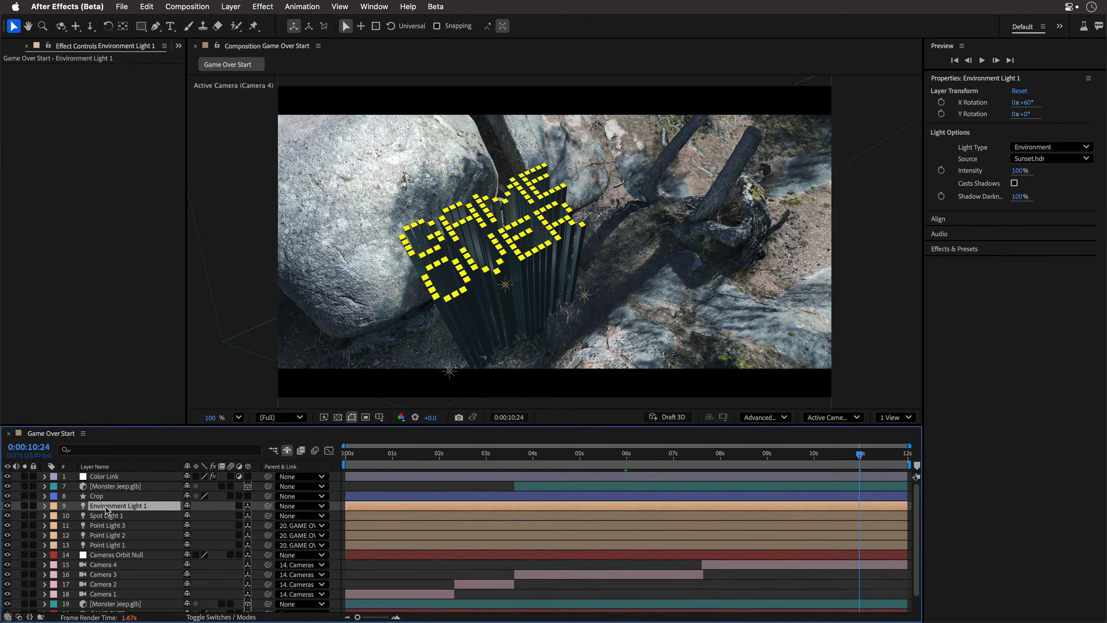
pyautogui.click(1045, 160)
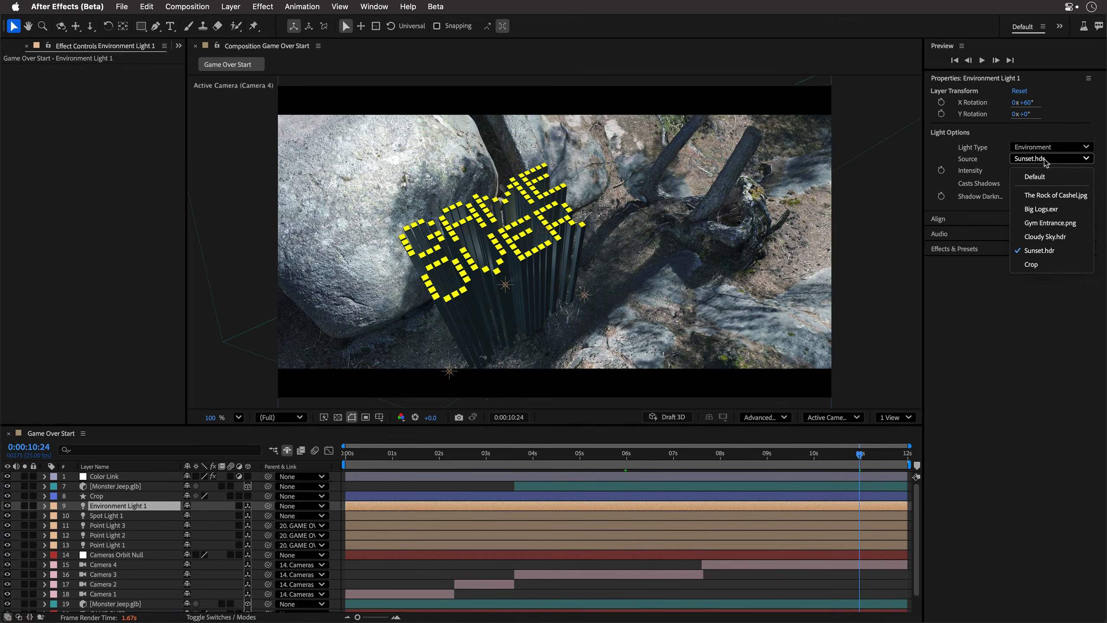
pyautogui.click(1050, 223)
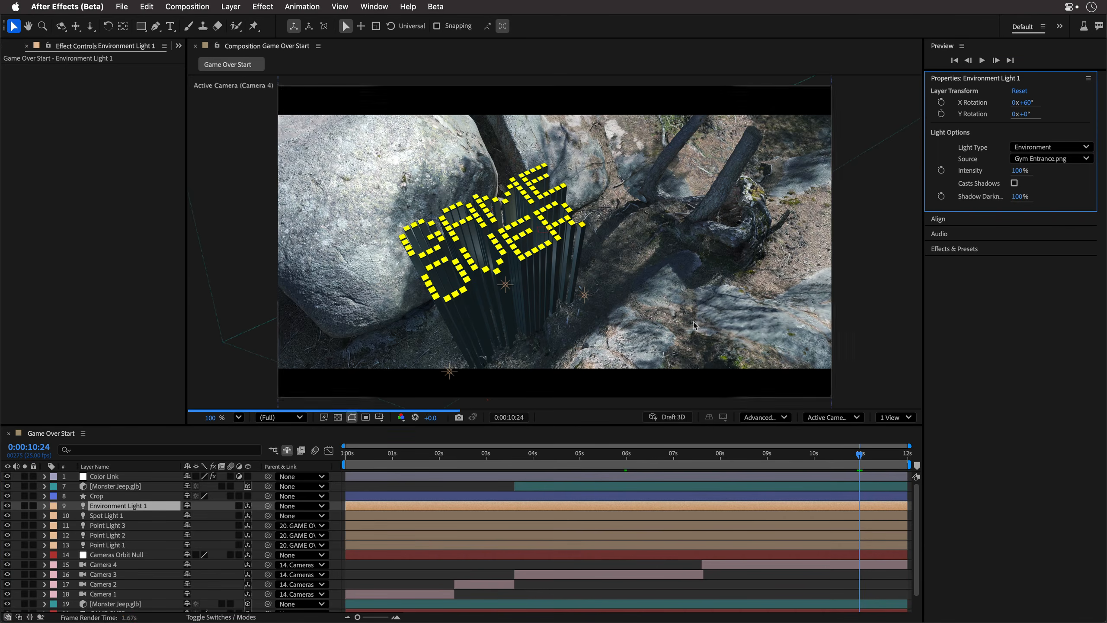
pyautogui.click(5, 49)
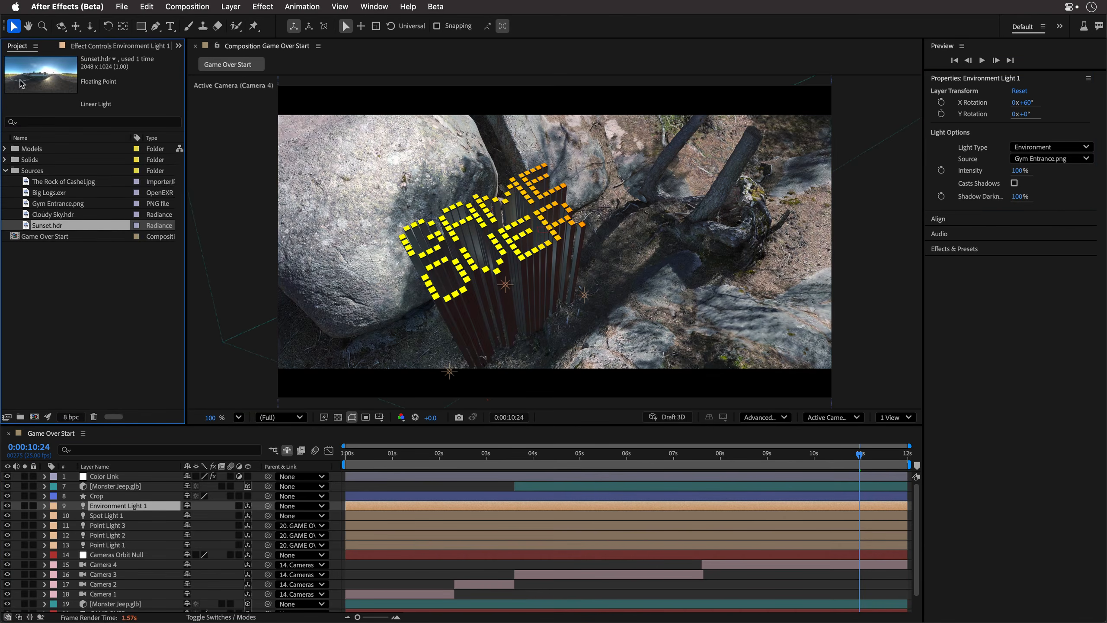
pyautogui.click(40, 203)
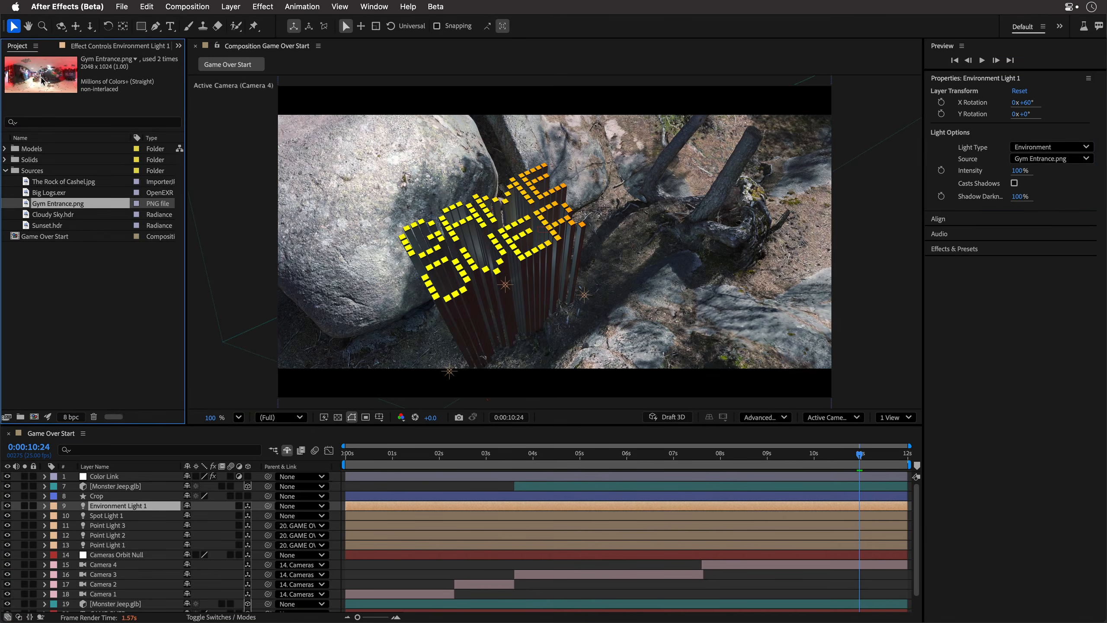
# - Set the Color Link effect's source layer to Gym Entrance.png
pyautogui.click(106, 479)
pyautogui.click(115, 45)
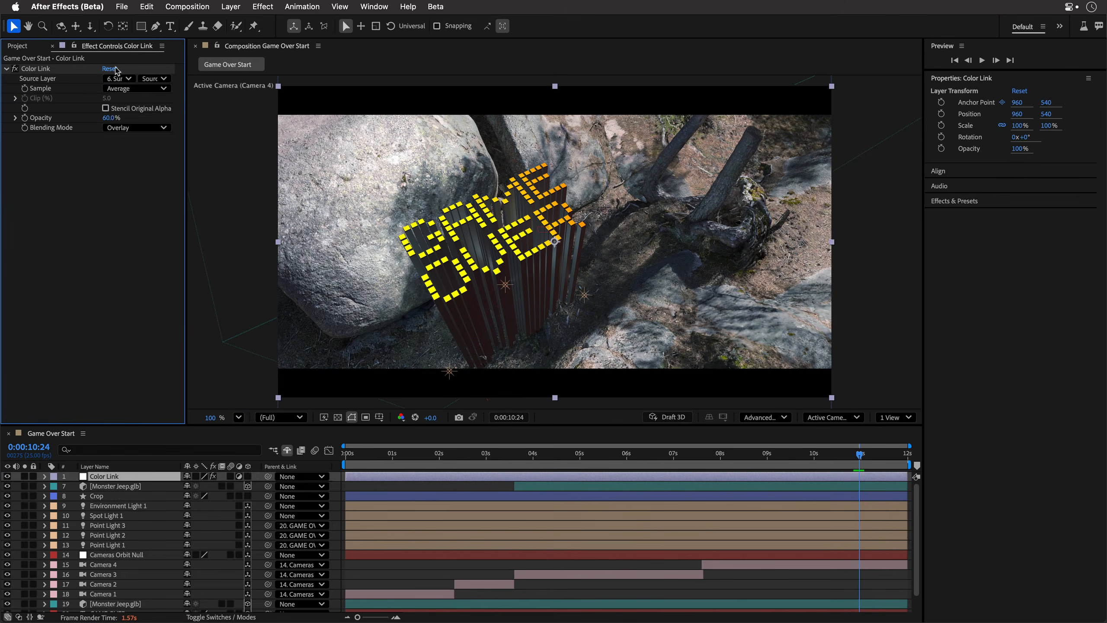
pyautogui.click(119, 80)
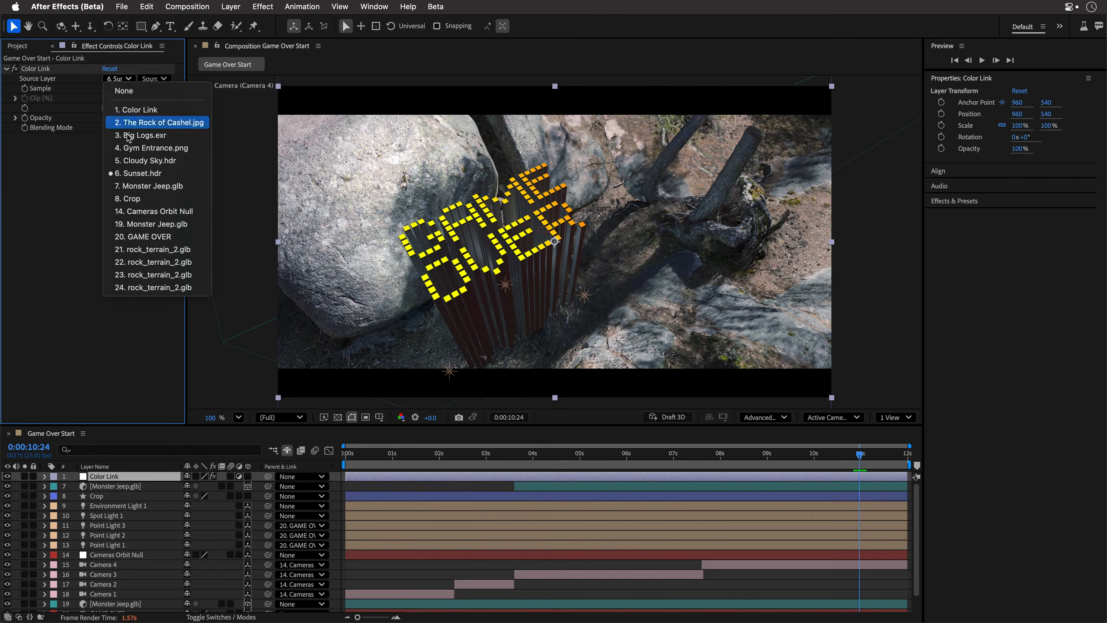
pyautogui.click(130, 148)
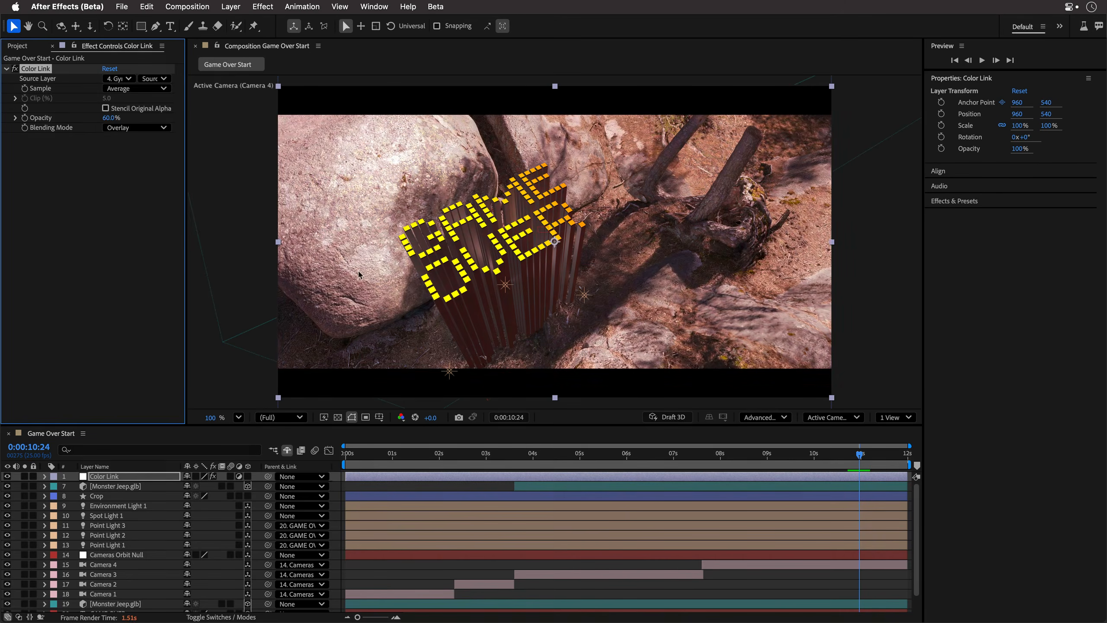
# - Set the Color Link effect's opacity to 30% and review the frames at 0:00:09:23 and 0:00:05:19
pyautogui.click(418, 466)
pyautogui.moveTo(417, 466); pyautogui.dragTo(587, 466)
pyautogui.click(109, 118)
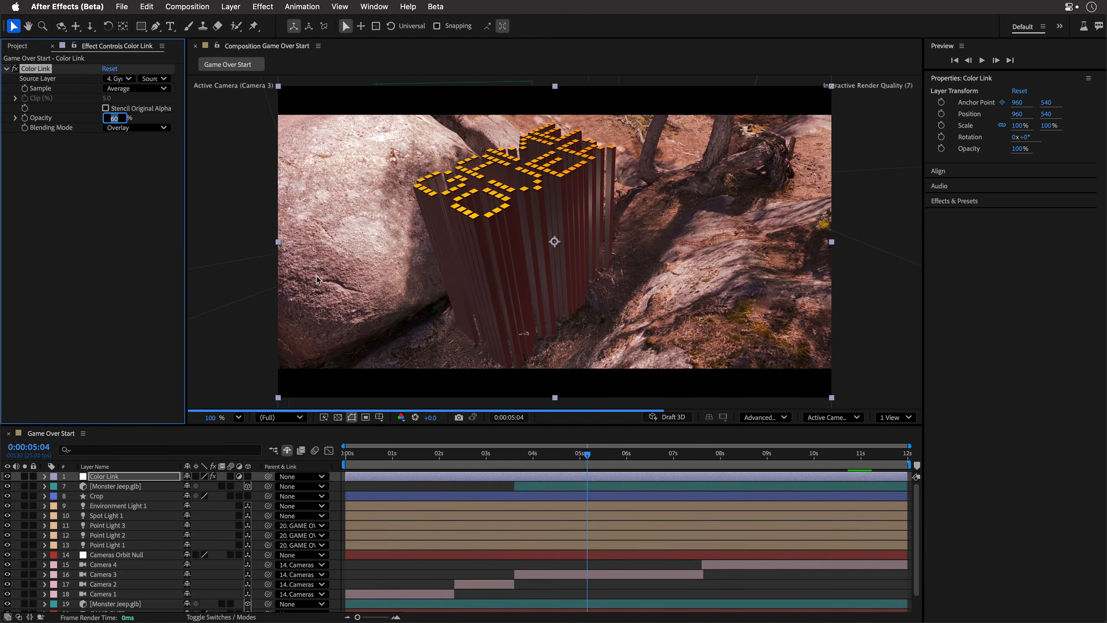
pyautogui.write('30')
pyautogui.press('Return')
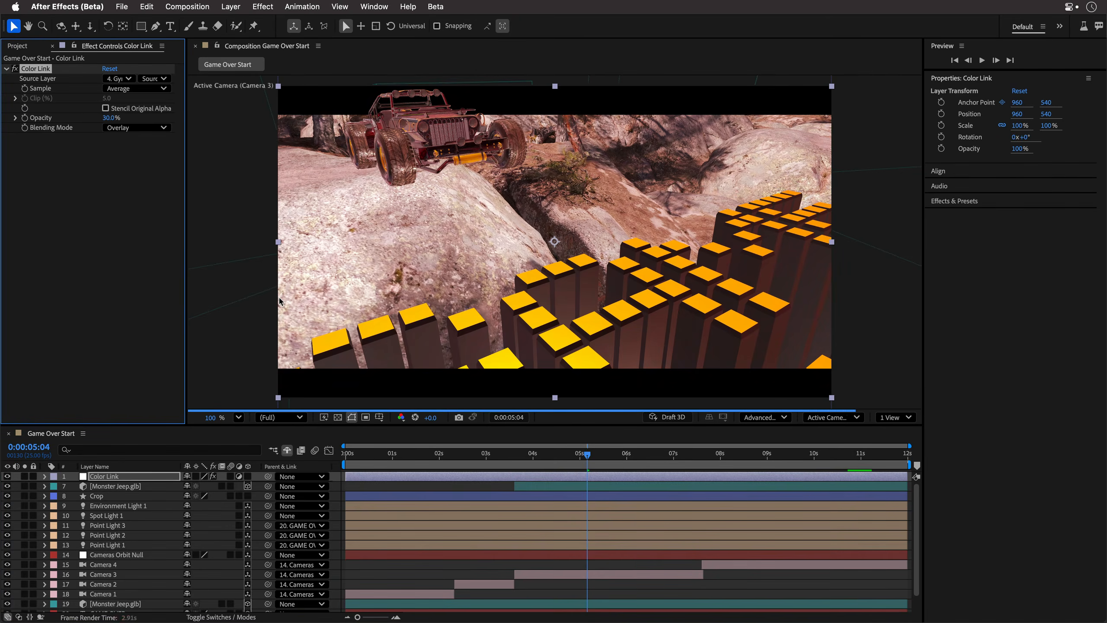
pyautogui.click(813, 456)
pyautogui.moveTo(813, 456); pyautogui.dragTo(812, 456)
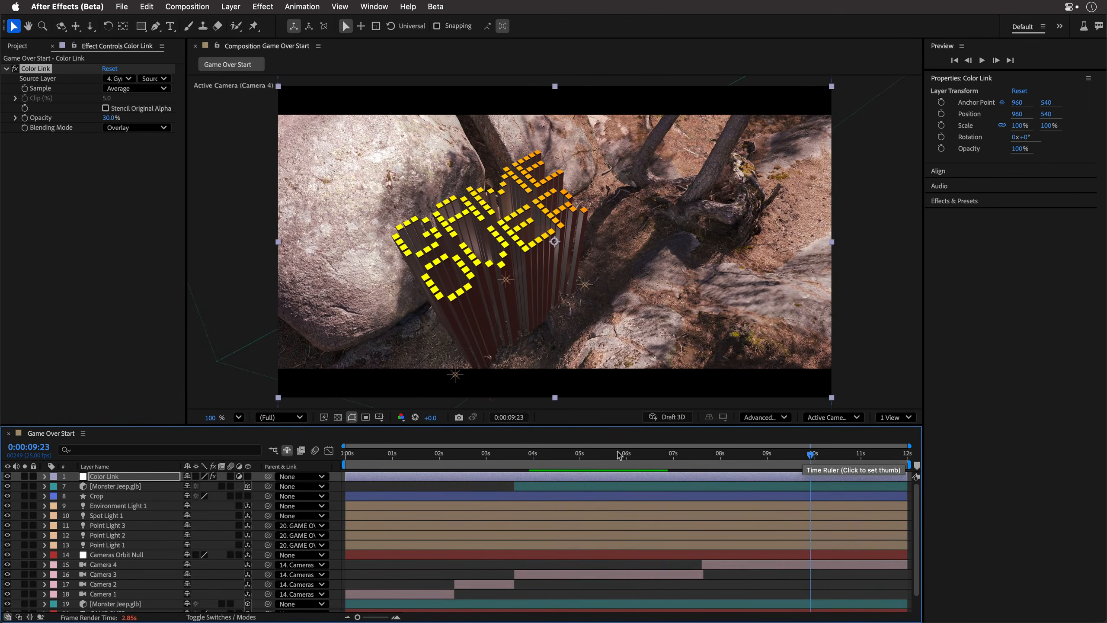
pyautogui.moveTo(621, 457)
pyautogui.mouseDown()
pyautogui.moveTo(547, 457)
pyautogui.moveTo(634, 462)
pyautogui.moveTo(603, 463)
pyautogui.moveTo(624, 463)
pyautogui.mouseUp()
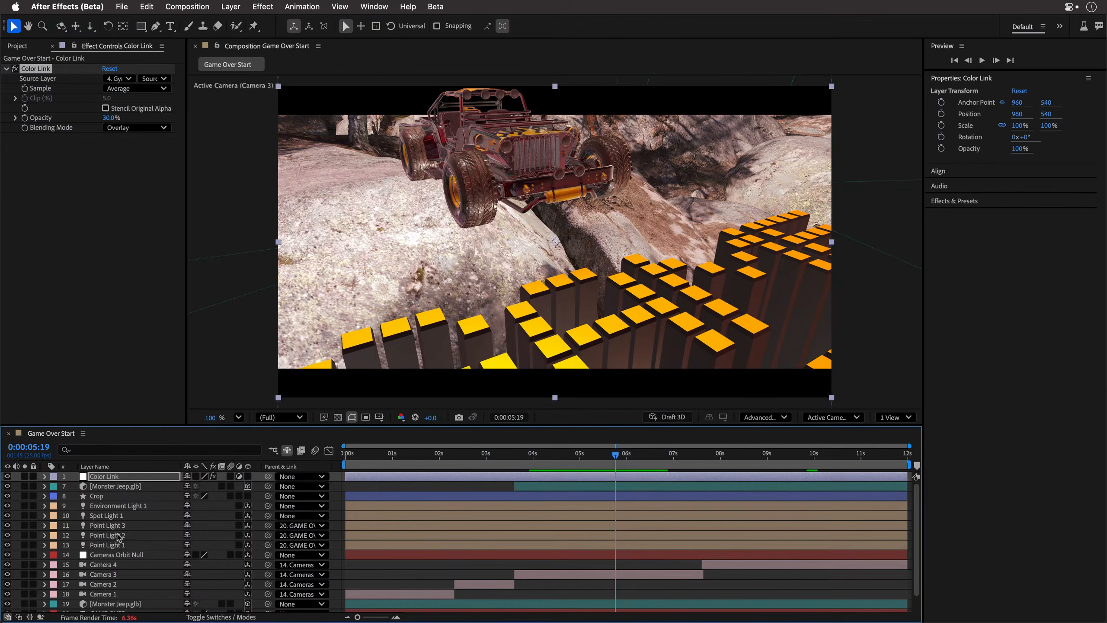
# - Set Environment Light 1's source to Big Logs.exr
pyautogui.click(117, 507)
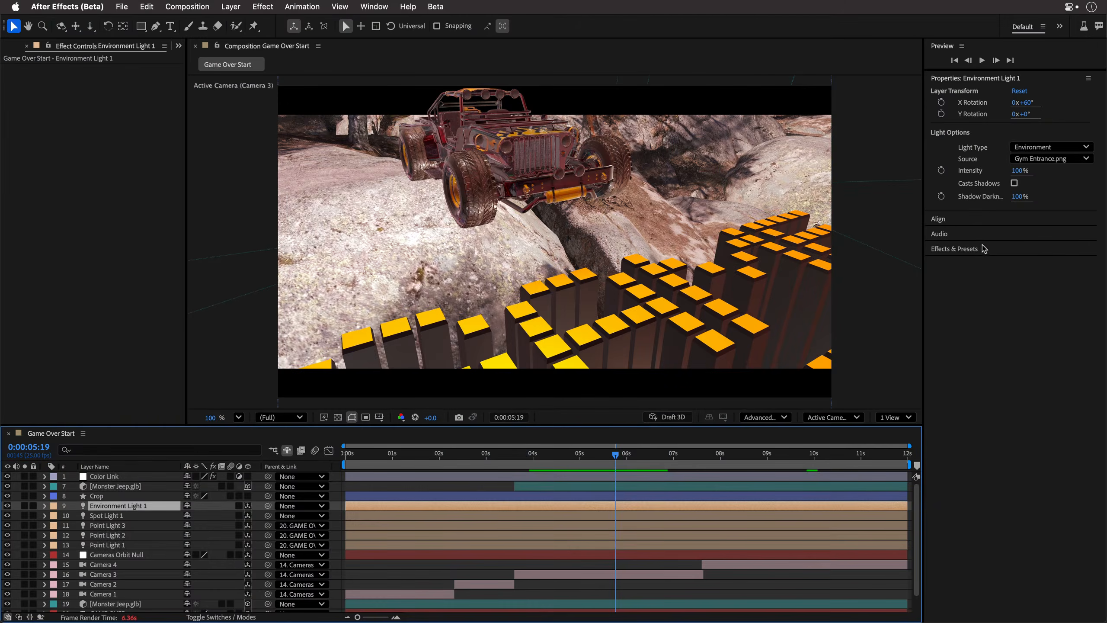
pyautogui.click(1050, 159)
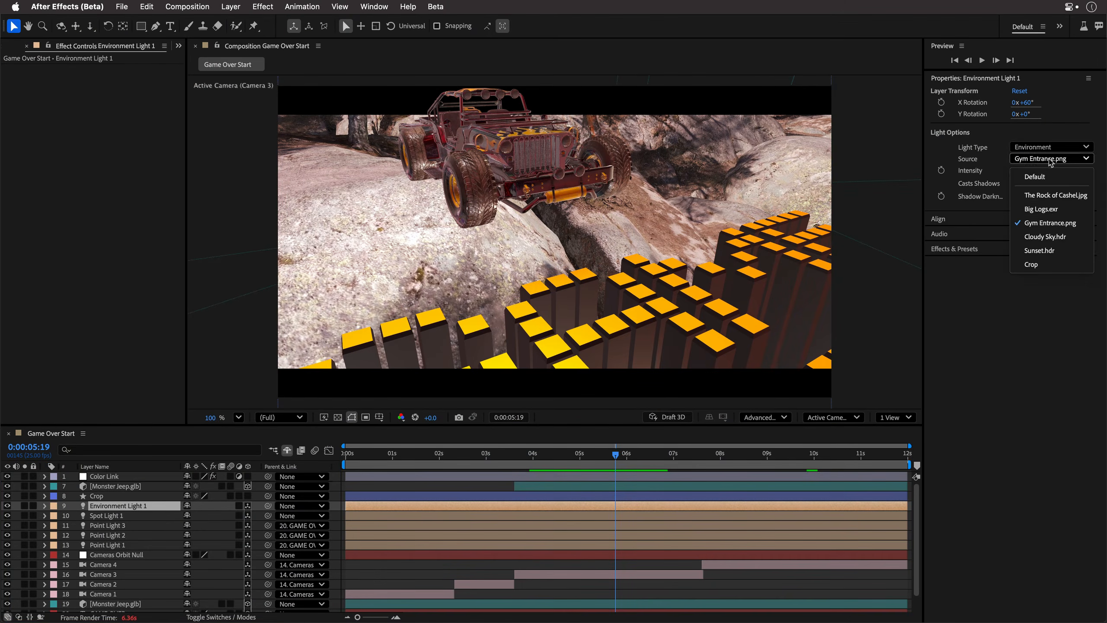
pyautogui.click(1041, 209)
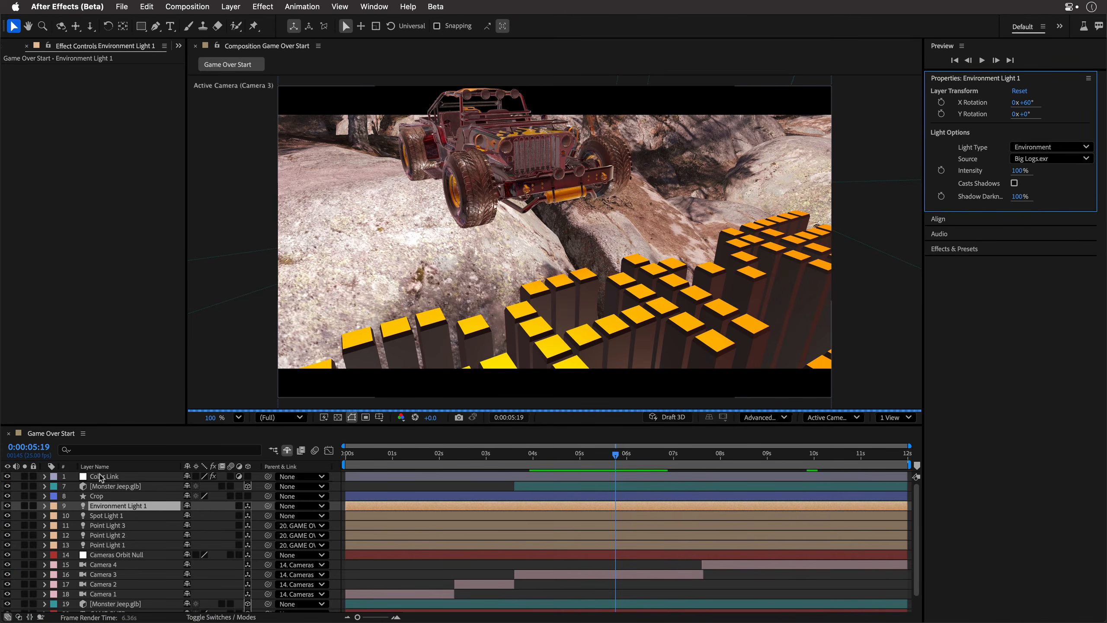
# - Set the Color Link effect's source layer to Big Logs.exr and its opacity to 60%
pyautogui.click(100, 476)
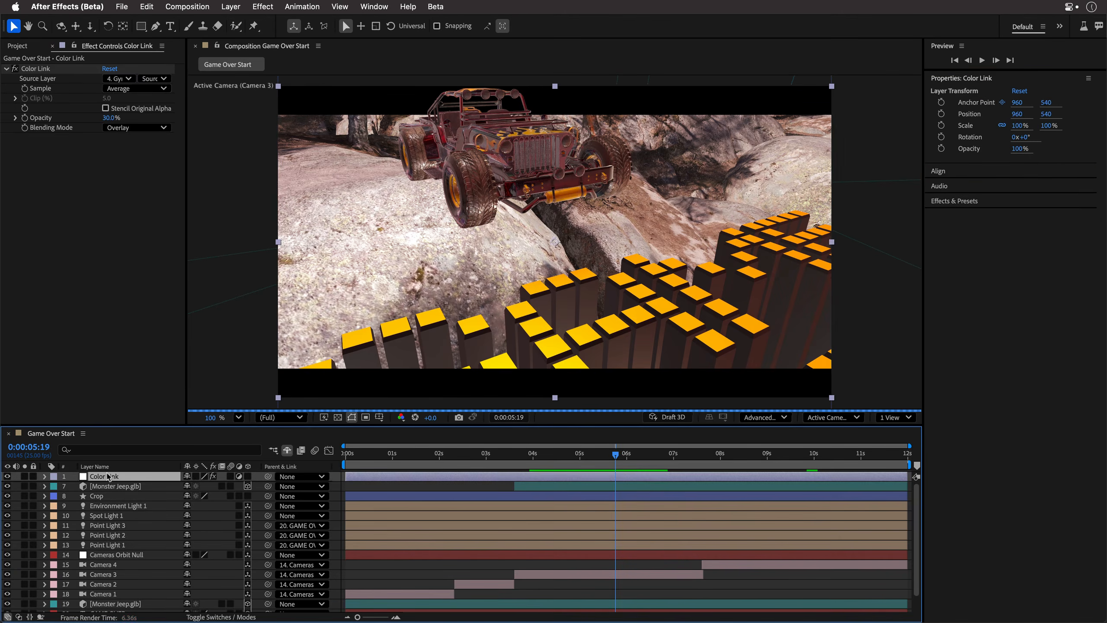
pyautogui.click(118, 80)
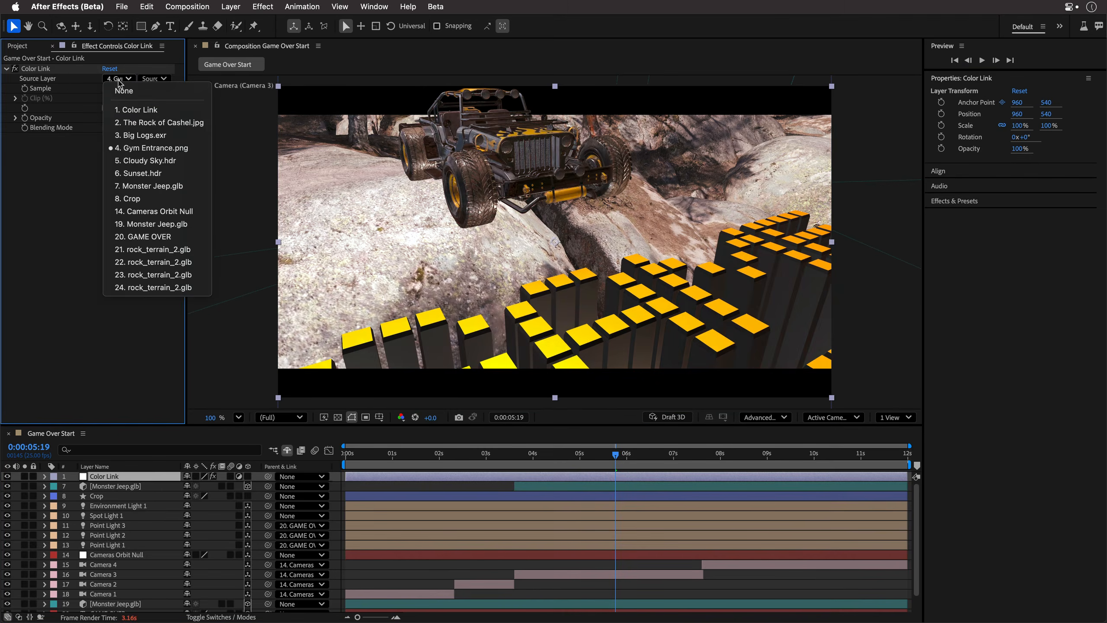
pyautogui.click(125, 135)
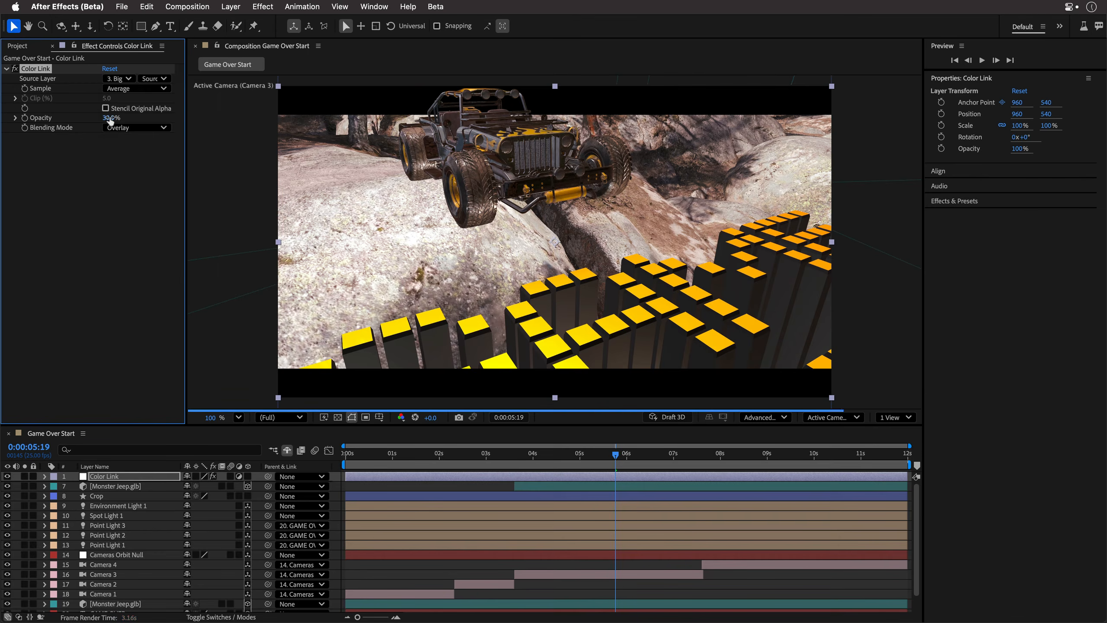
pyautogui.click(110, 118)
pyautogui.write('60')
pyautogui.press('Return')
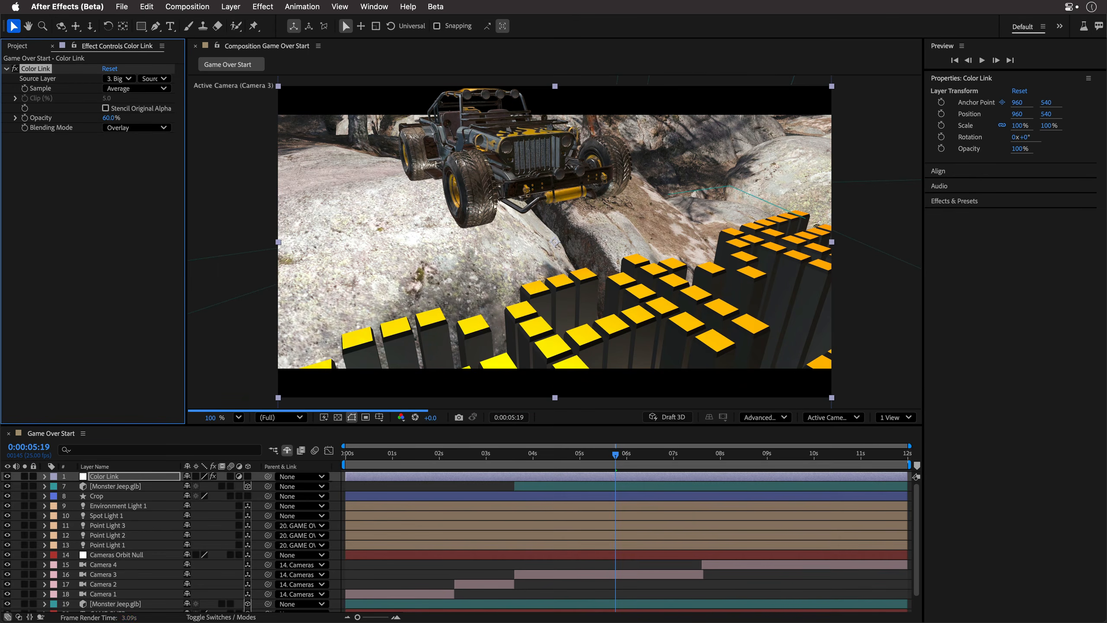
# - Try Multiply as the Color Link effect's blending mode and return it to Overlay
pyautogui.click(132, 127)
pyautogui.click(137, 169)
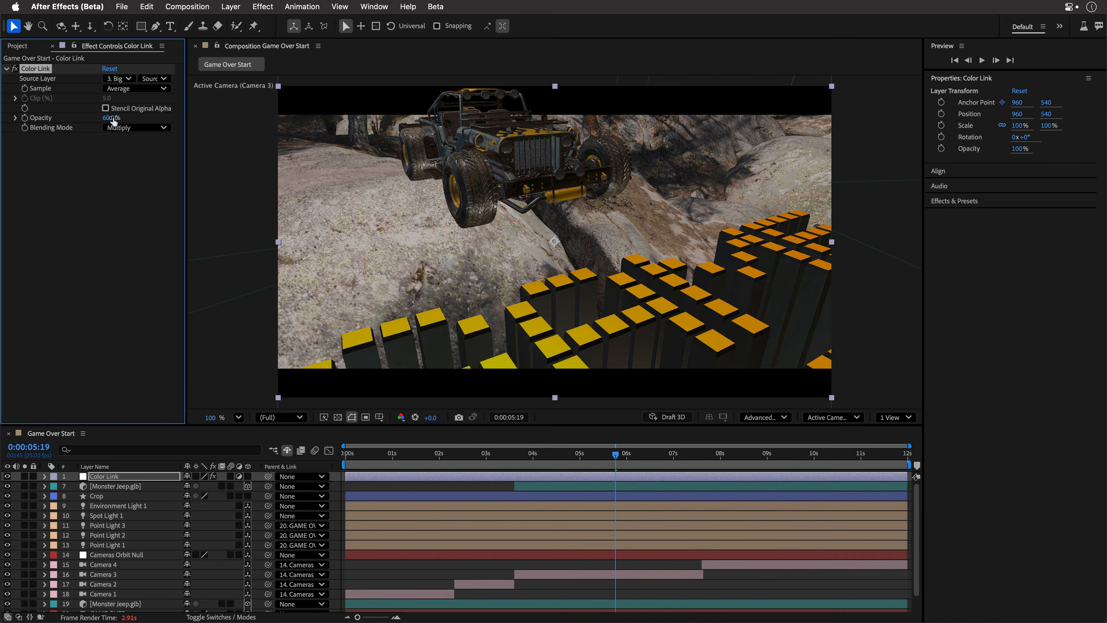
pyautogui.click(135, 127)
pyautogui.click(136, 197)
# - Review the blended scene at 0:00:09:22, 0:00:01:01, 0:00:02:22 and 0:00:06:12
pyautogui.click(809, 456)
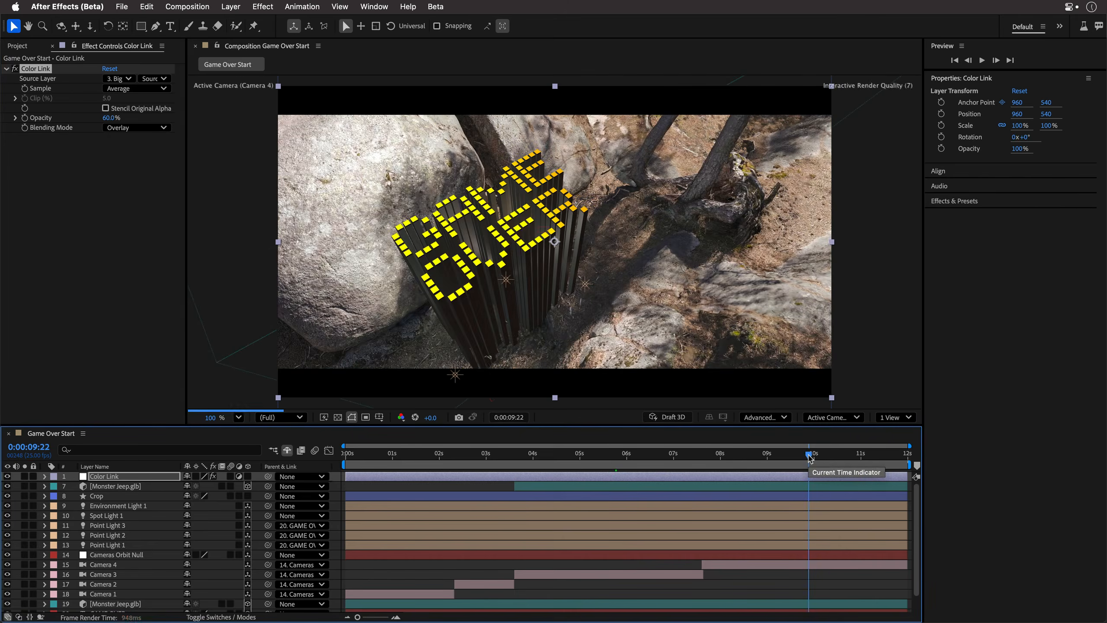
pyautogui.click(395, 456)
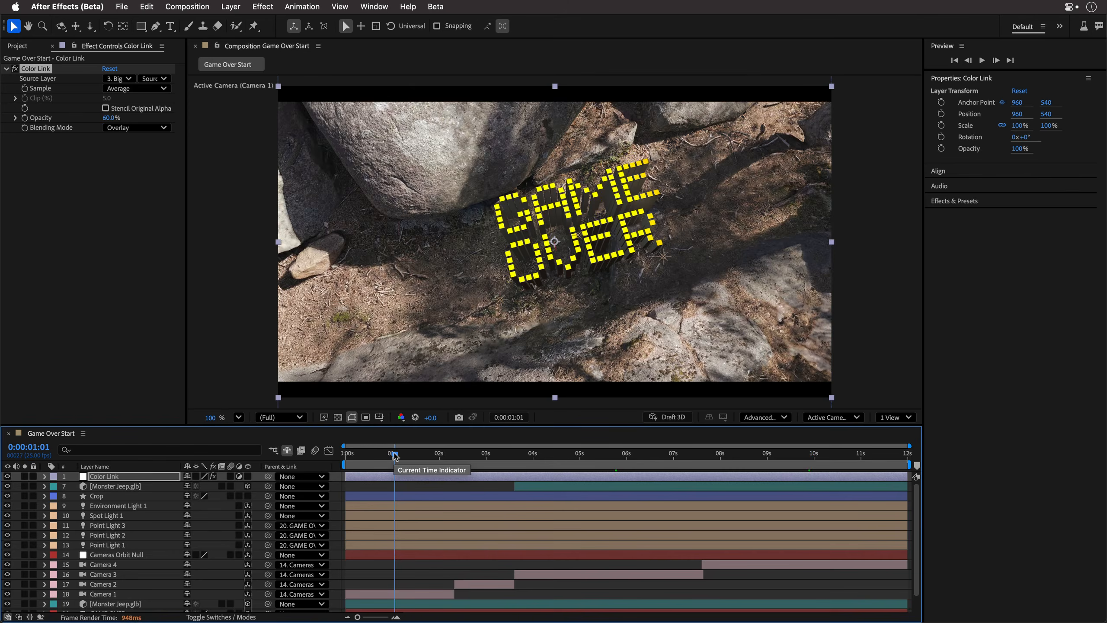
pyautogui.click(481, 456)
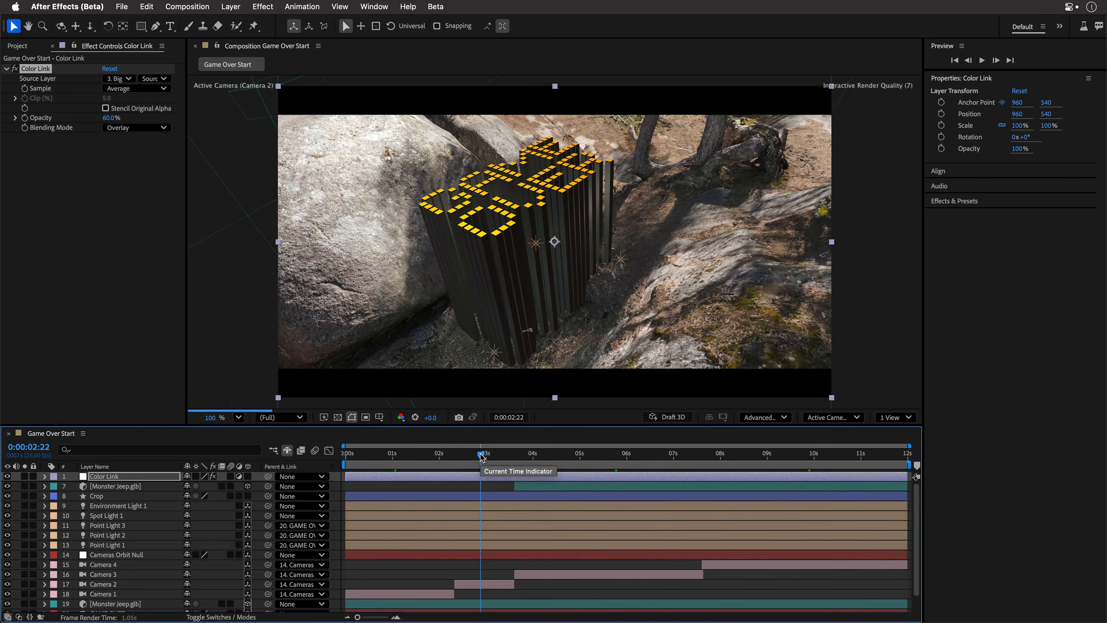
pyautogui.click(650, 458)
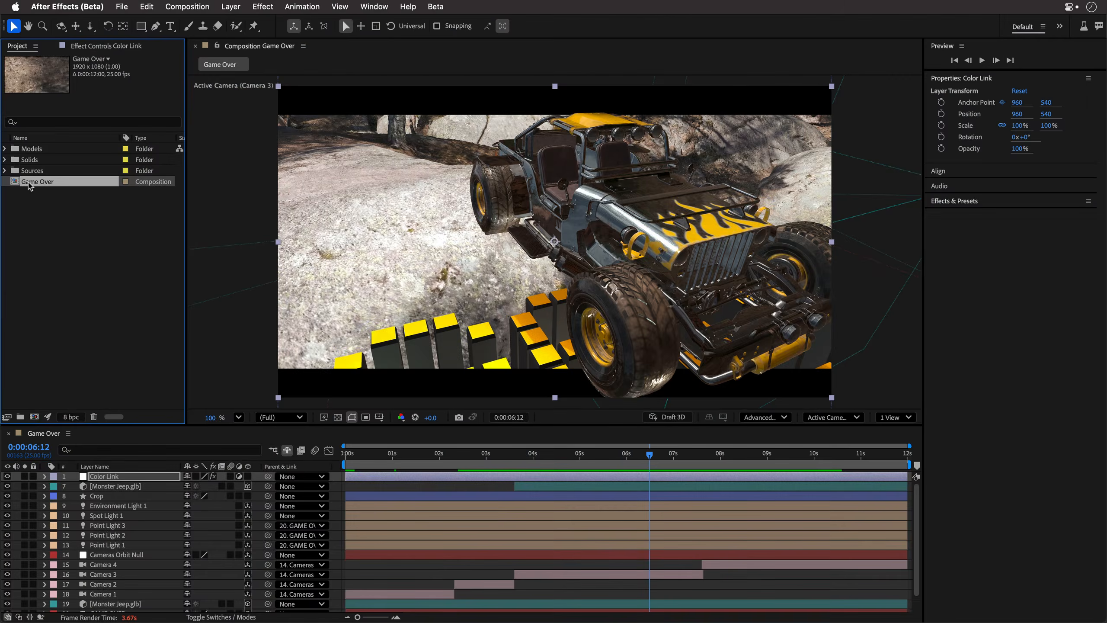
# - Create a new composition that nests the Game Over composition
pyautogui.moveTo(30, 185); pyautogui.dragTo(34, 418)
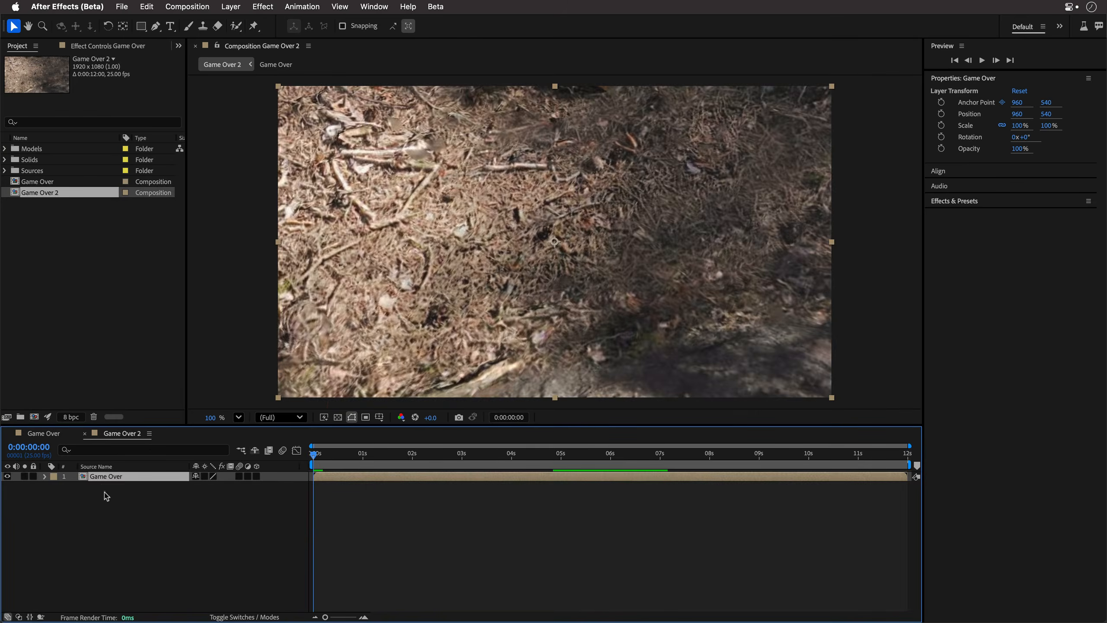
# - Rename the new composition Game Over FINAL and select its nested Game Over layer
pyautogui.click(53, 195)
pyautogui.press('Return')
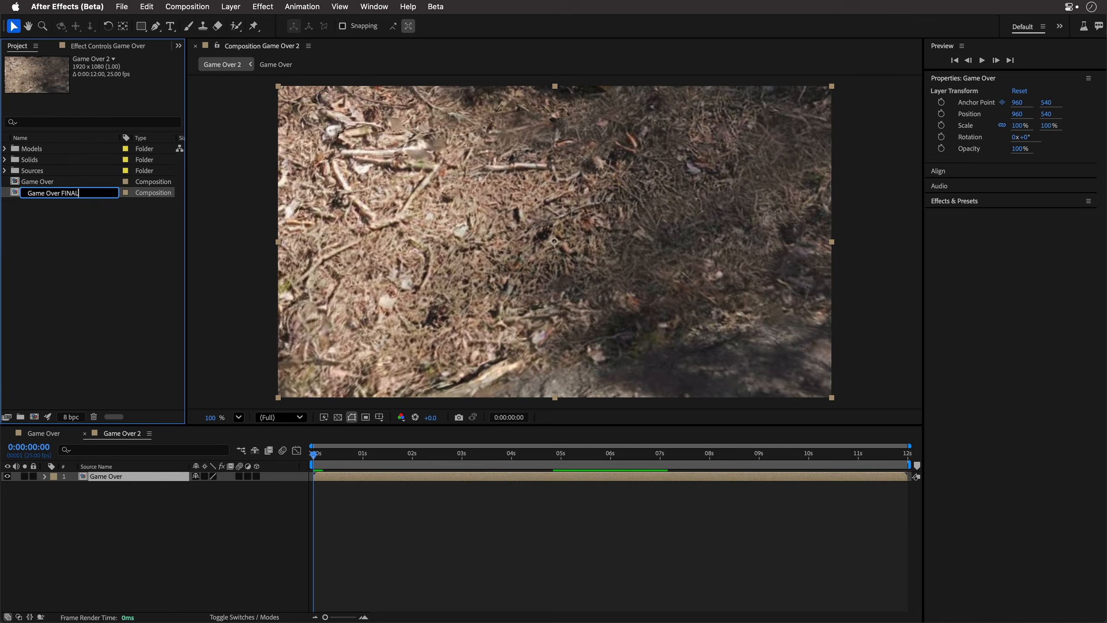
pyautogui.press('Return')
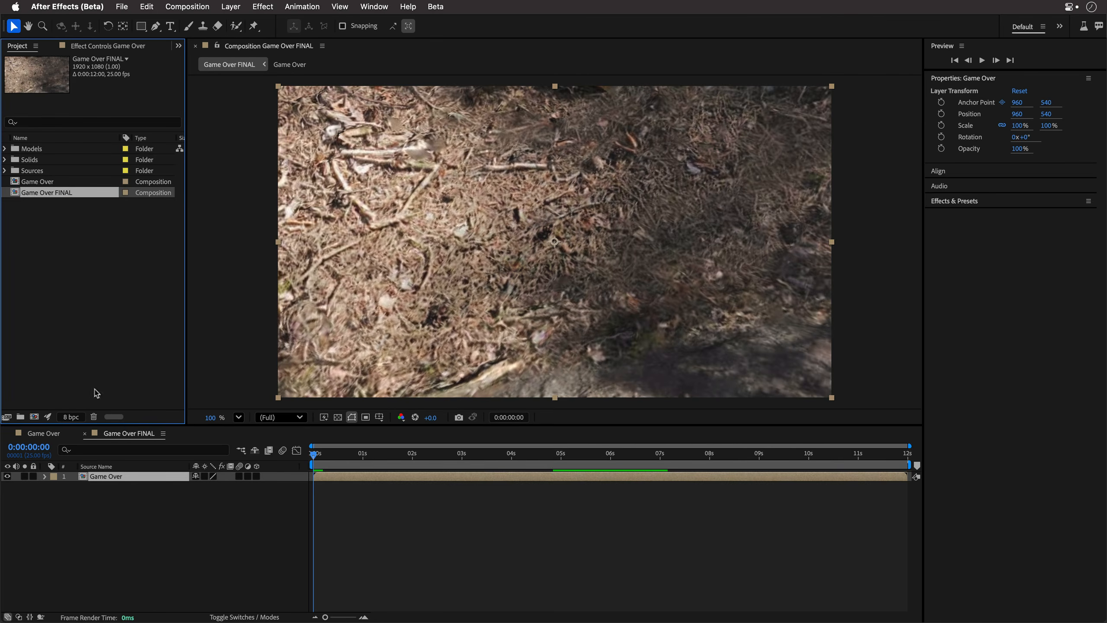
pyautogui.click(108, 477)
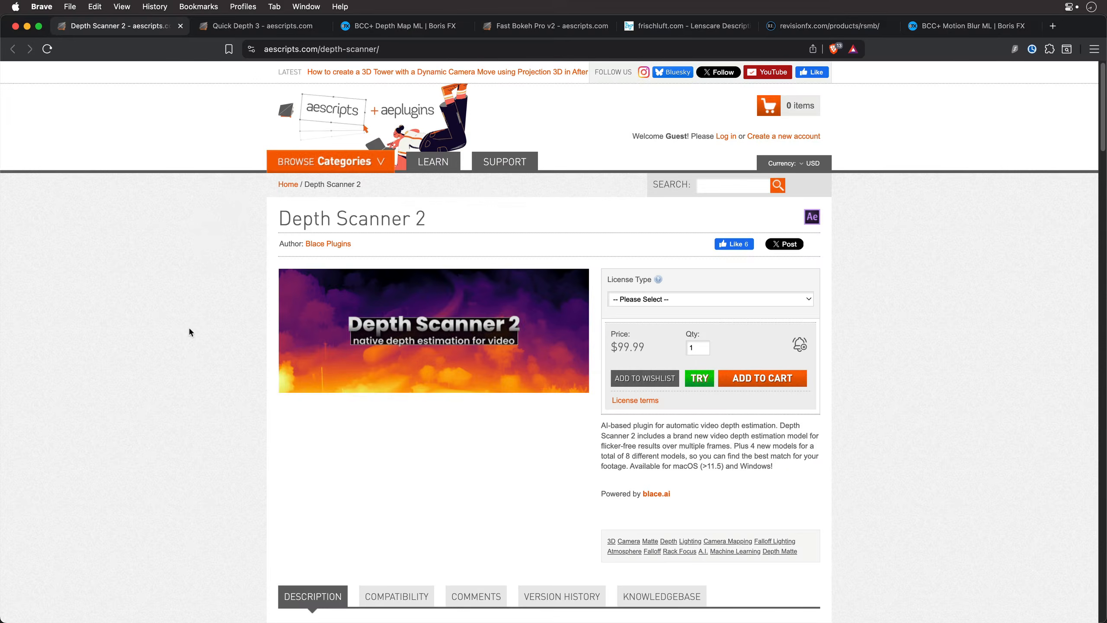
# - View the Quick Depth 3 plugin page on aescripts.com in Brave
pyautogui.click(248, 24)
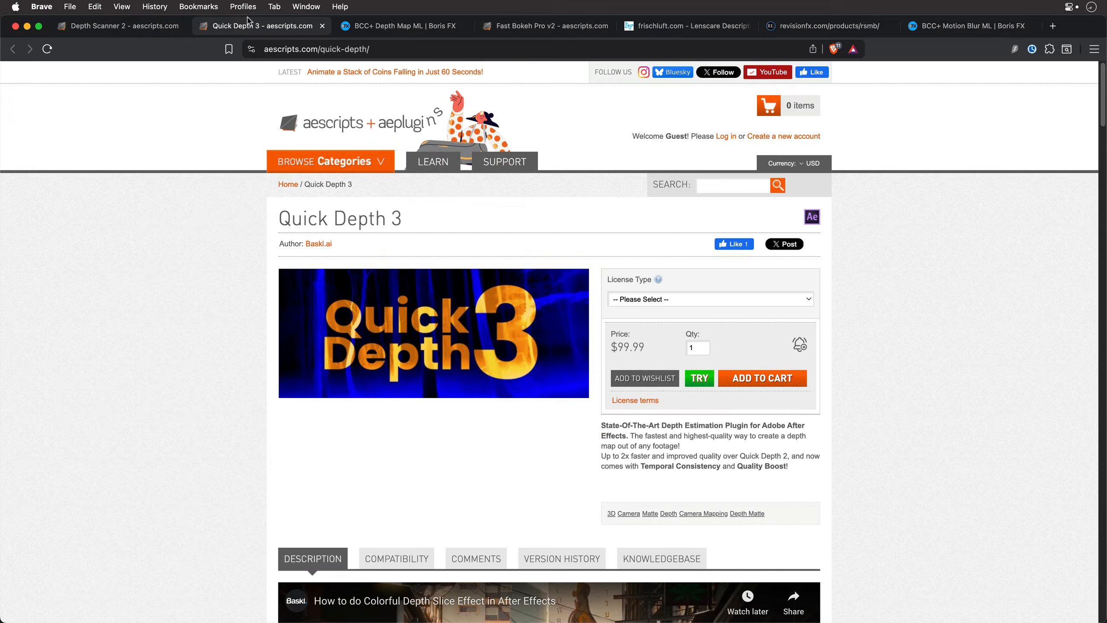
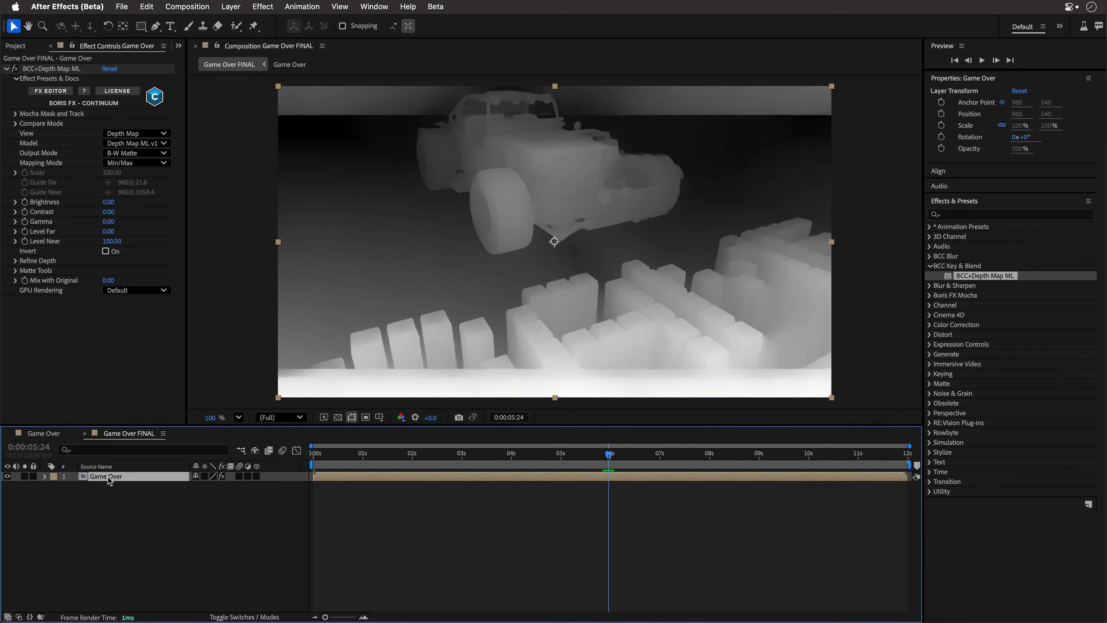
# - Duplicate the Game Over layer and remove the BCC+Depth Map ML effect from the upper copy
pyautogui.press('super+d')
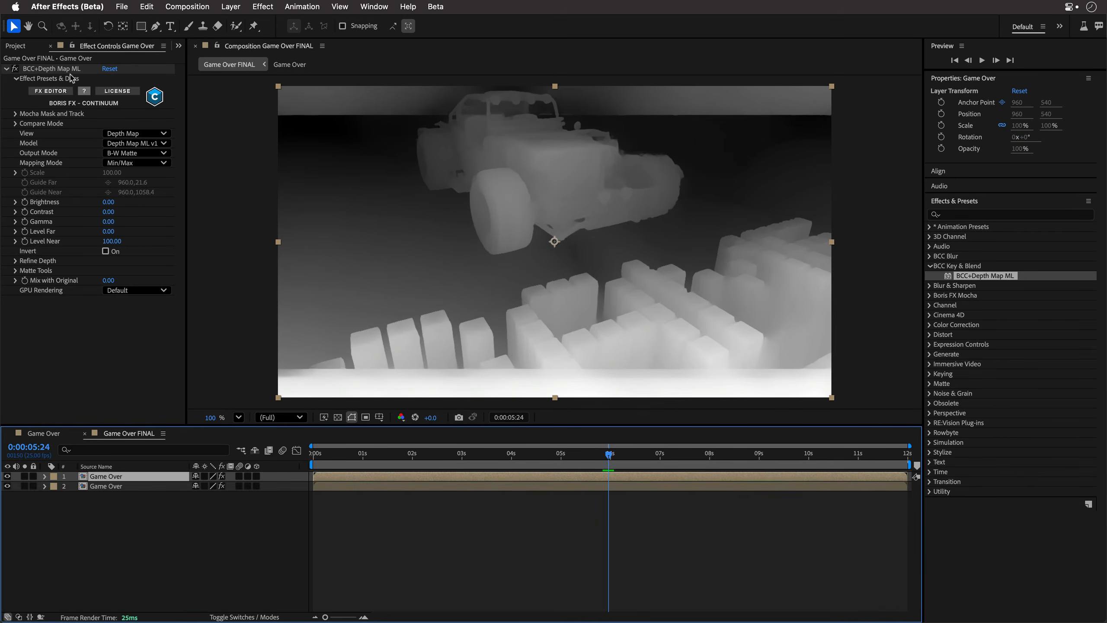
pyautogui.click(68, 69)
pyautogui.press('Delete')
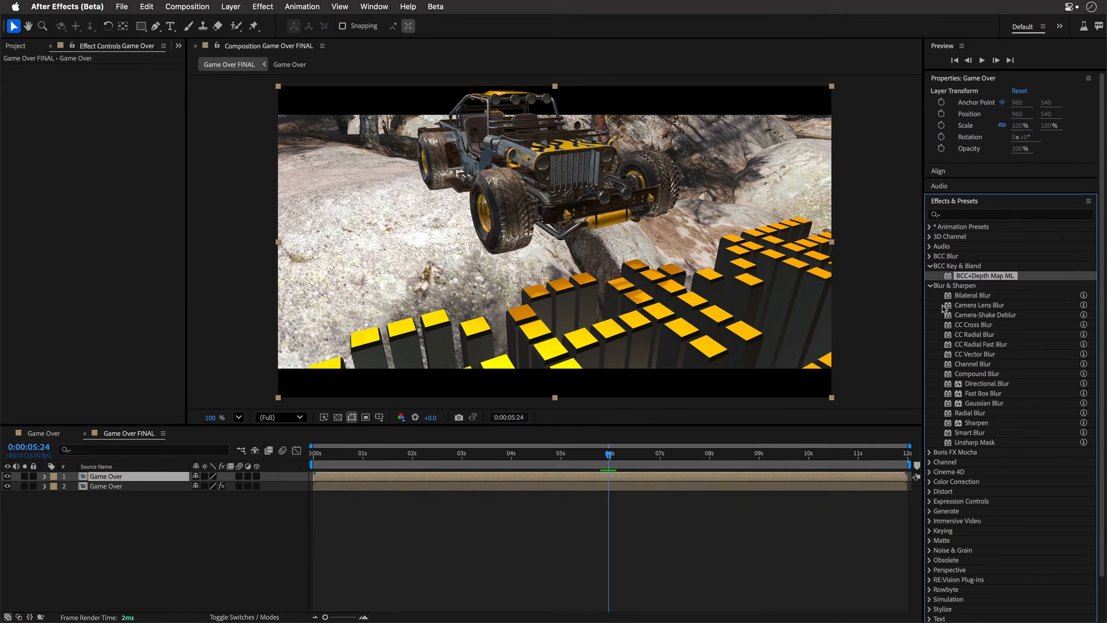
# - Apply Camera Lens Blur to the upper Game Over layer, using layer 2's Effects & Masks as its blur map
pyautogui.click(976, 306)
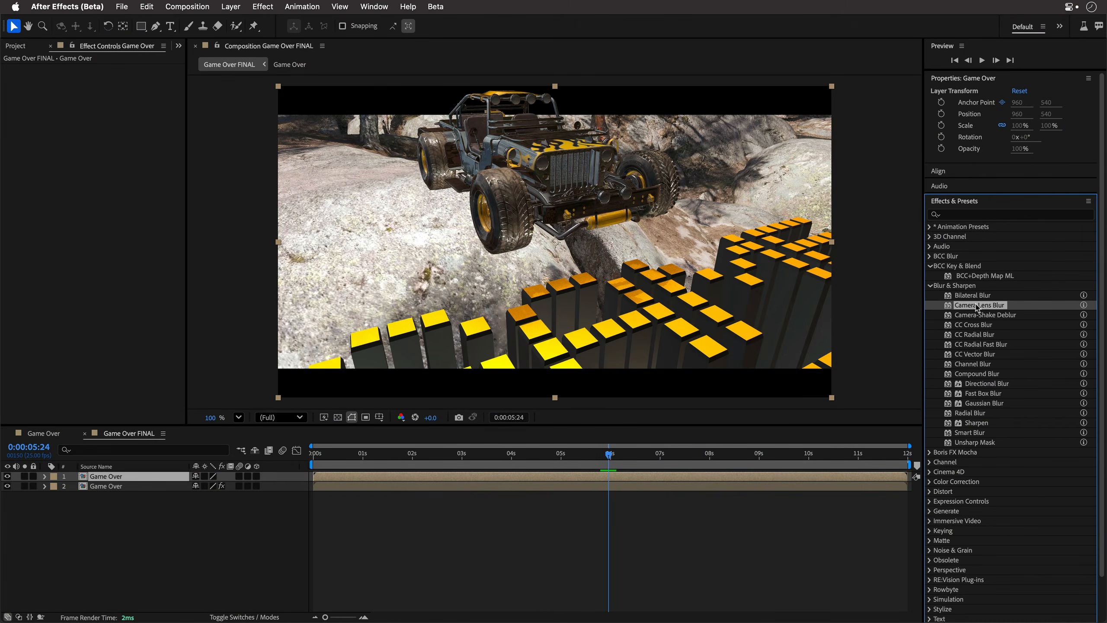
pyautogui.doubleClick(976, 307)
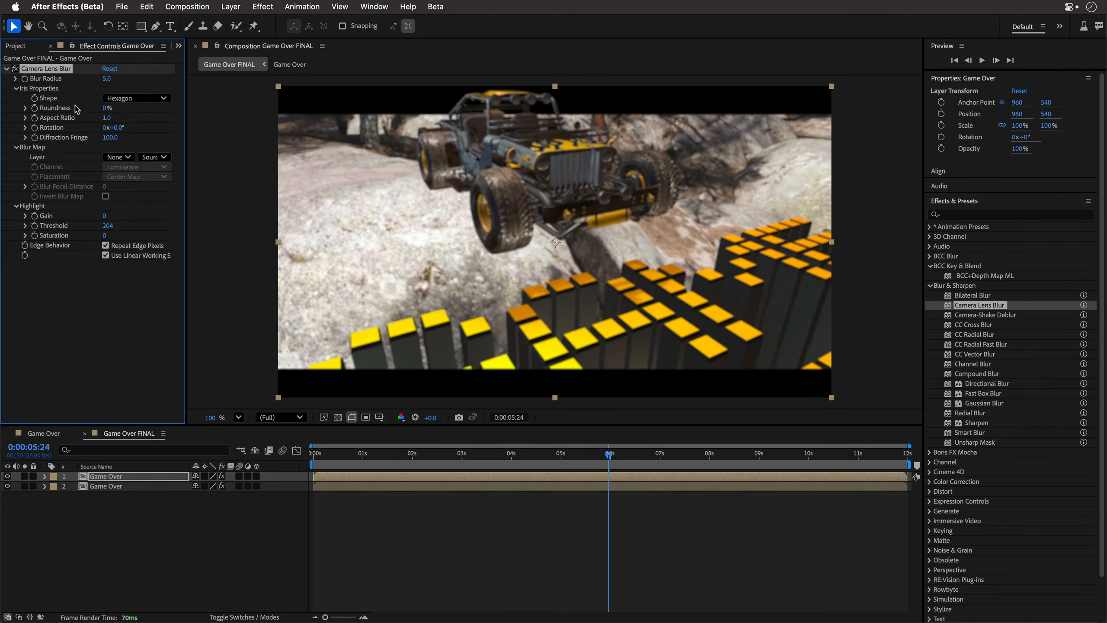
pyautogui.click(124, 157)
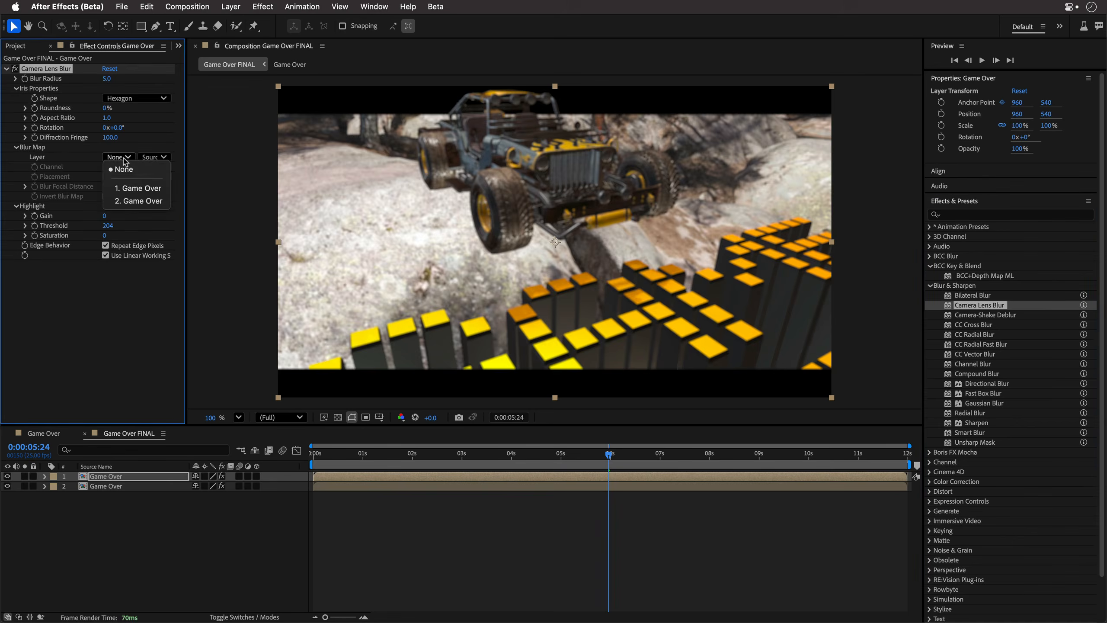
pyautogui.click(127, 201)
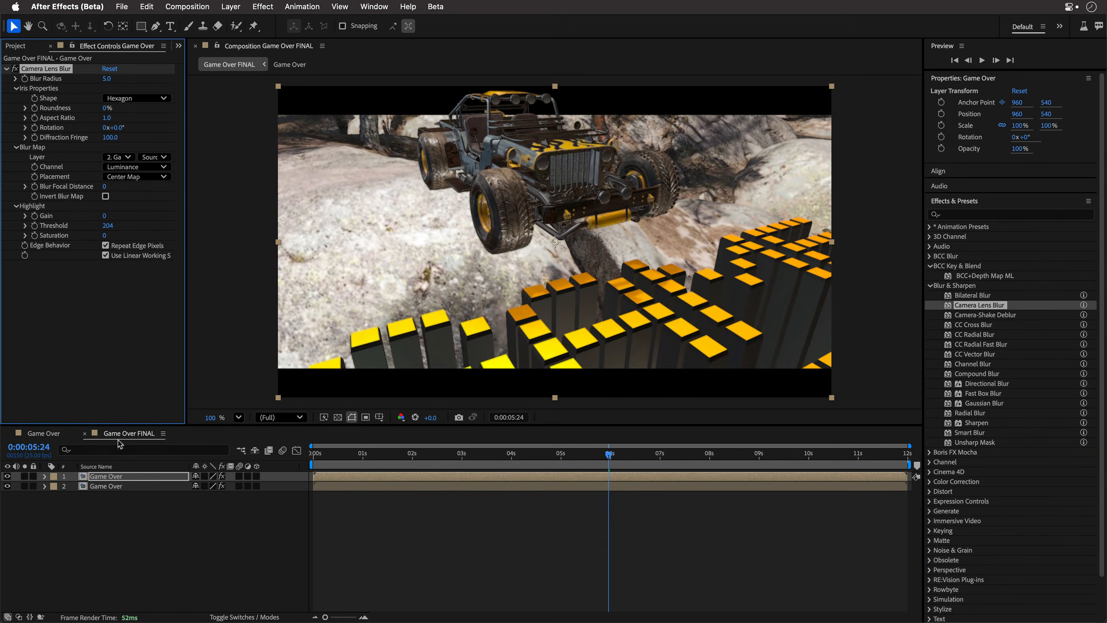
pyautogui.click(163, 158)
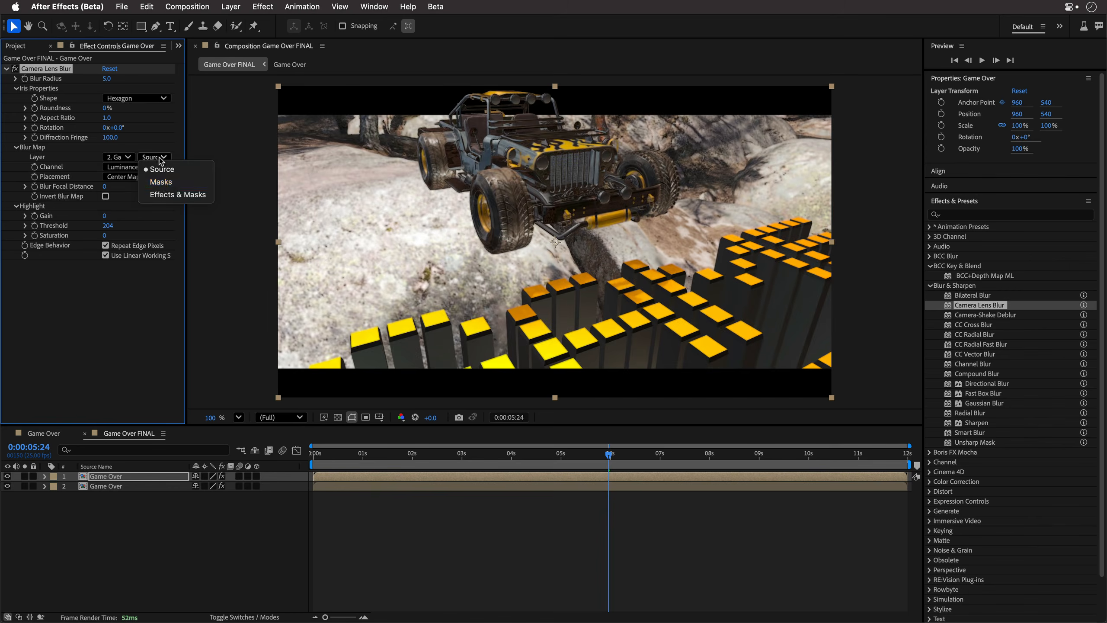
pyautogui.click(164, 195)
# - Rename the lower Game Over layer Depth Map
pyautogui.click(106, 485)
pyautogui.press('Return')
pyautogui.write('Depth Map')
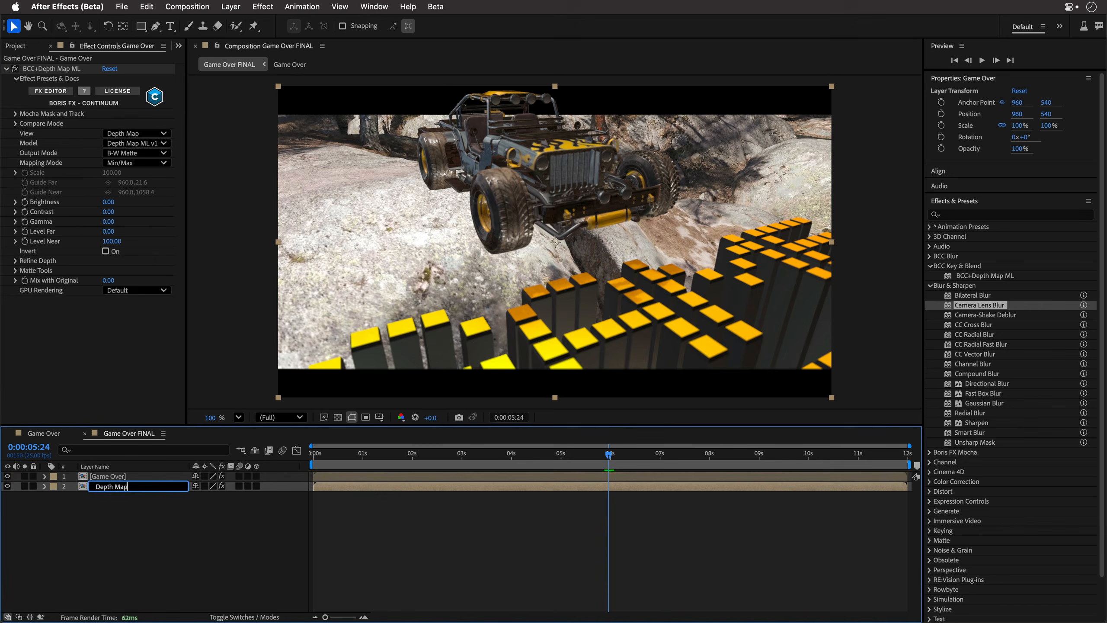
pyautogui.press('Return')
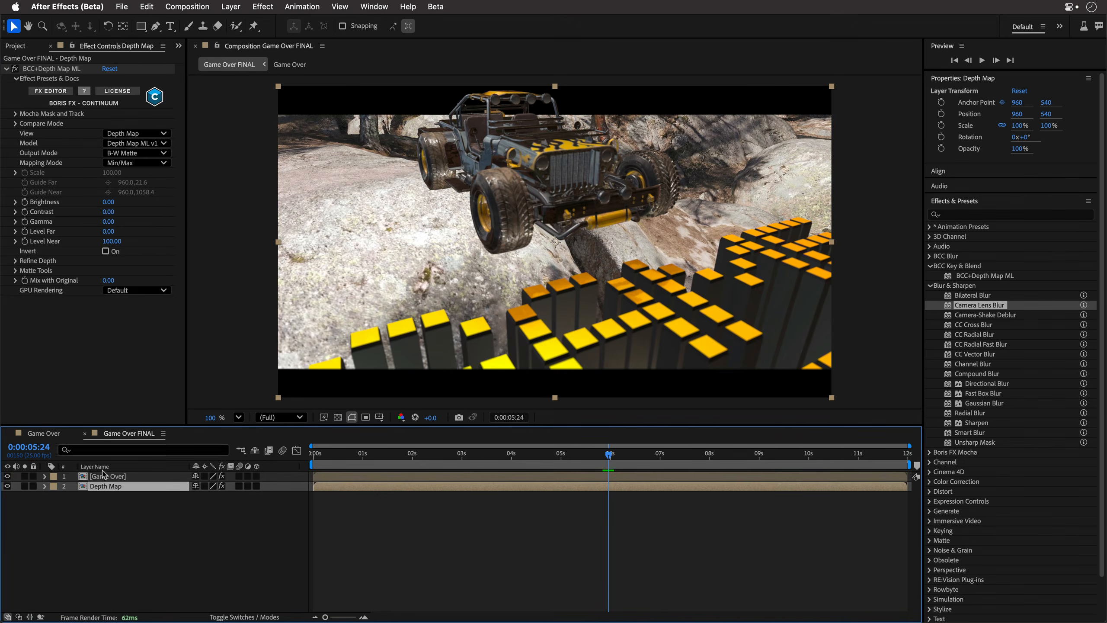
# - Keep the blur map source at Effects & Masks and set the Camera Lens Blur radius to 10 on the Game Over layer
pyautogui.click(103, 477)
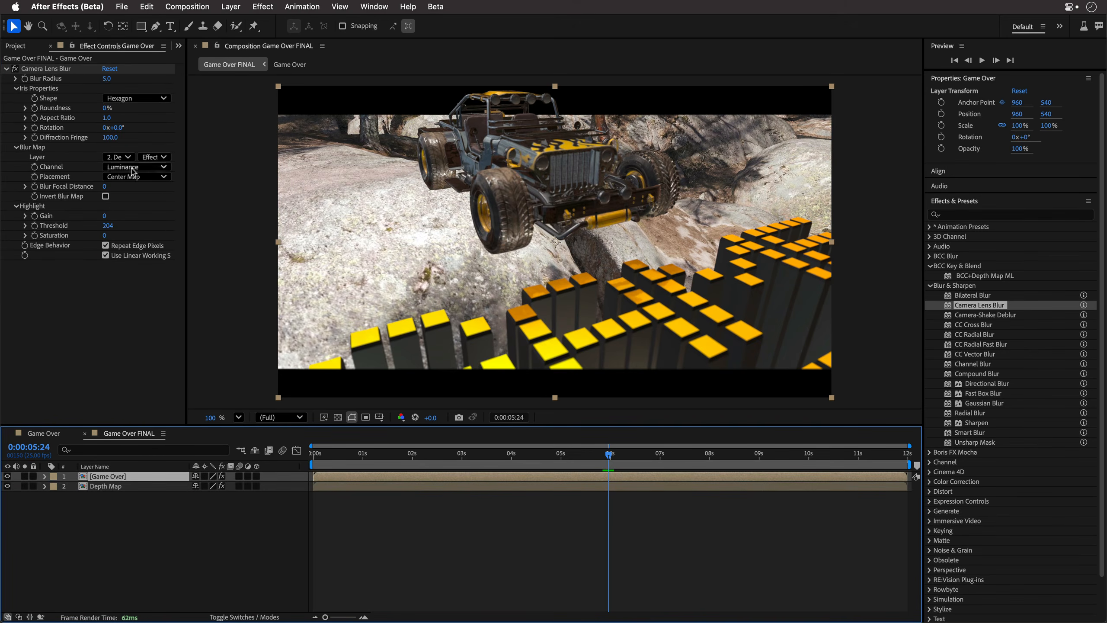
pyautogui.click(149, 157)
pyautogui.click(162, 197)
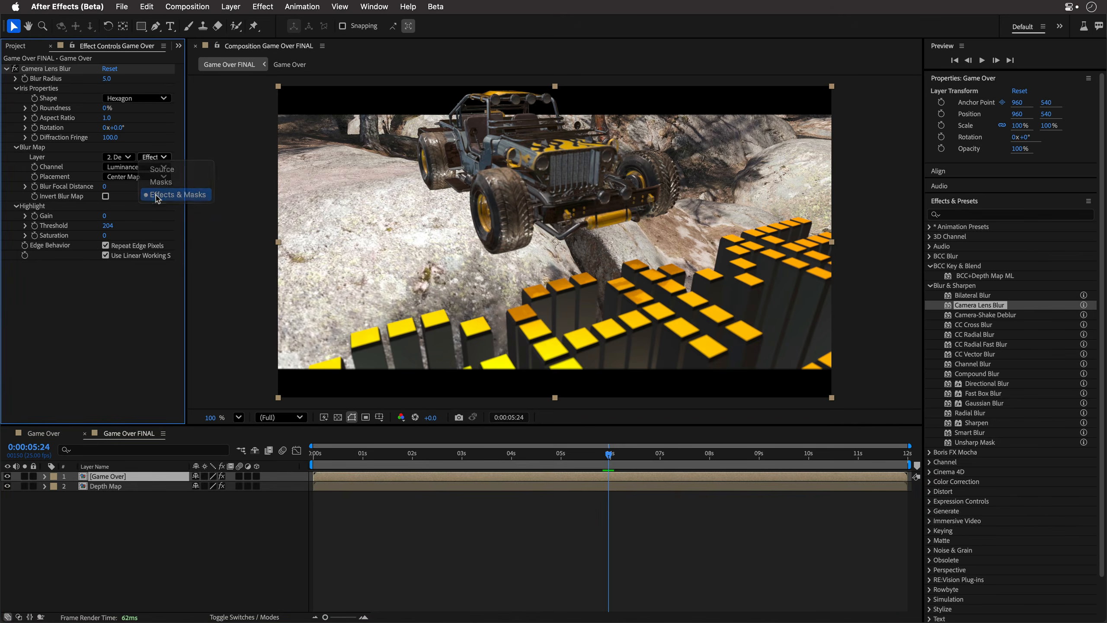
pyautogui.click(106, 79)
pyautogui.write('1')
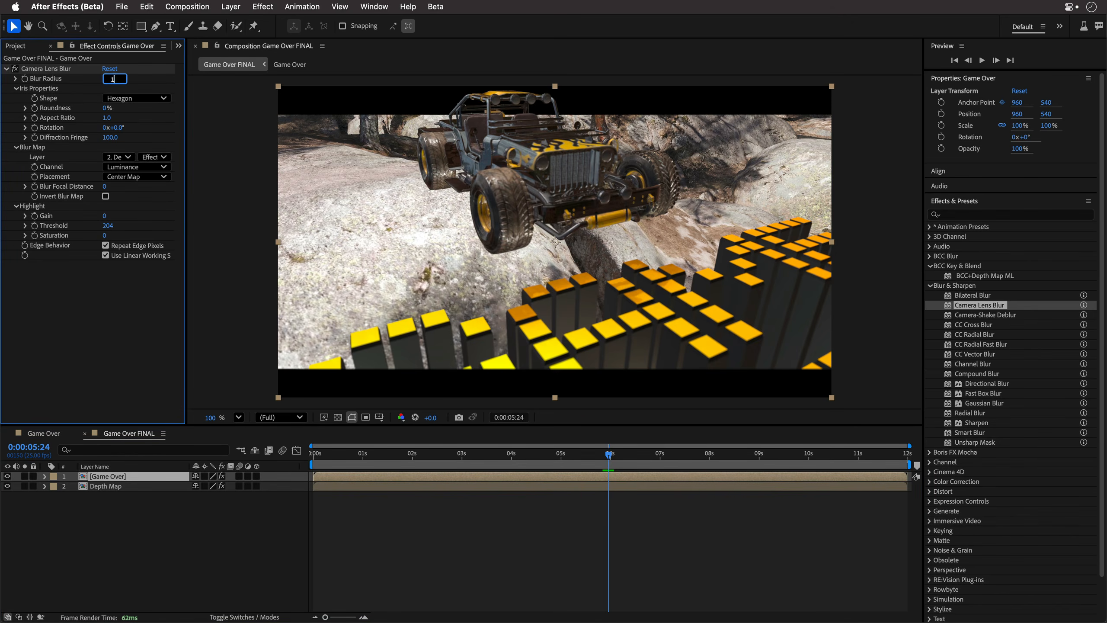
pyautogui.write('0')
pyautogui.press('Return')
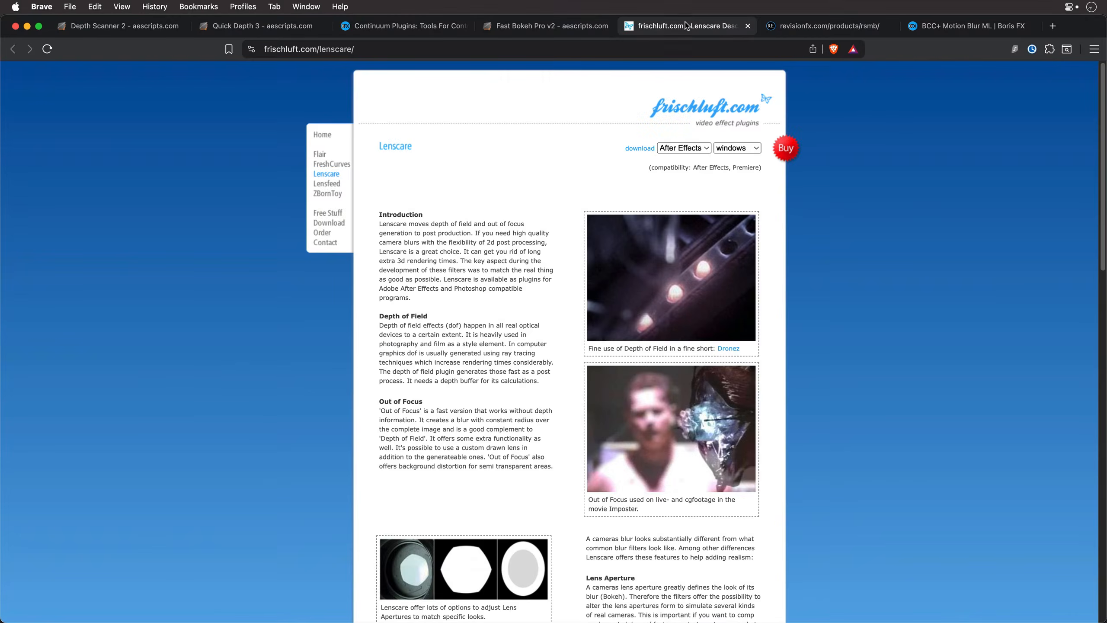
# - Go back to the Fast Bokeh Pro v2 plugin page in Brave
pyautogui.hotkey('ctrl', 'shift', 'Tab')
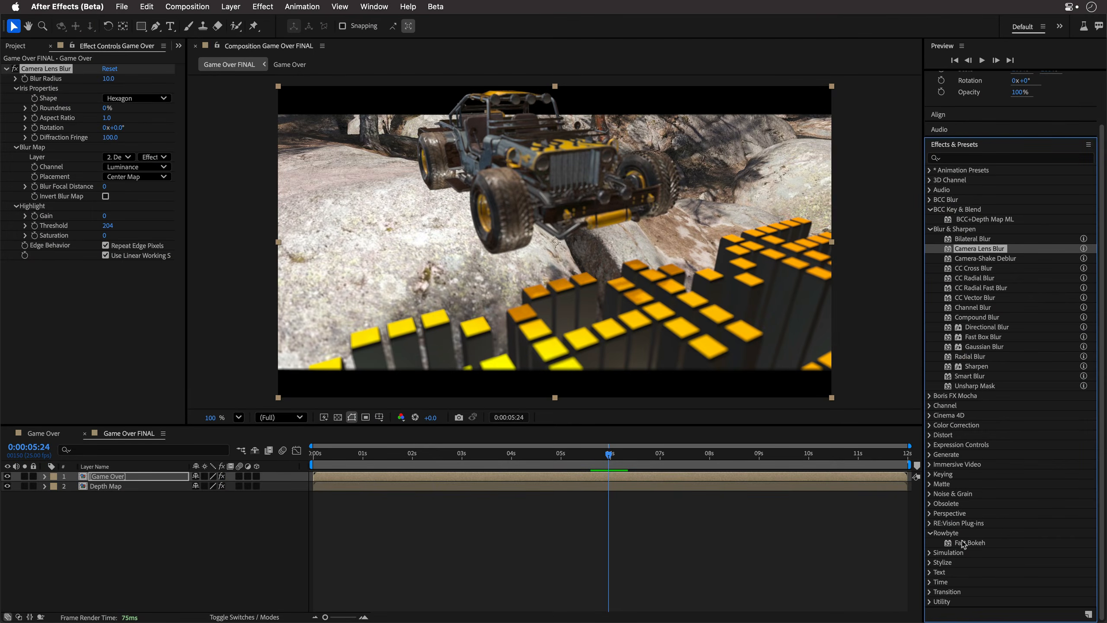
# - Apply Fast Bokeh to the Game Over layer in After Effects and delete its Camera Lens Blur effect
pyautogui.moveTo(971, 545); pyautogui.dragTo(130, 305)
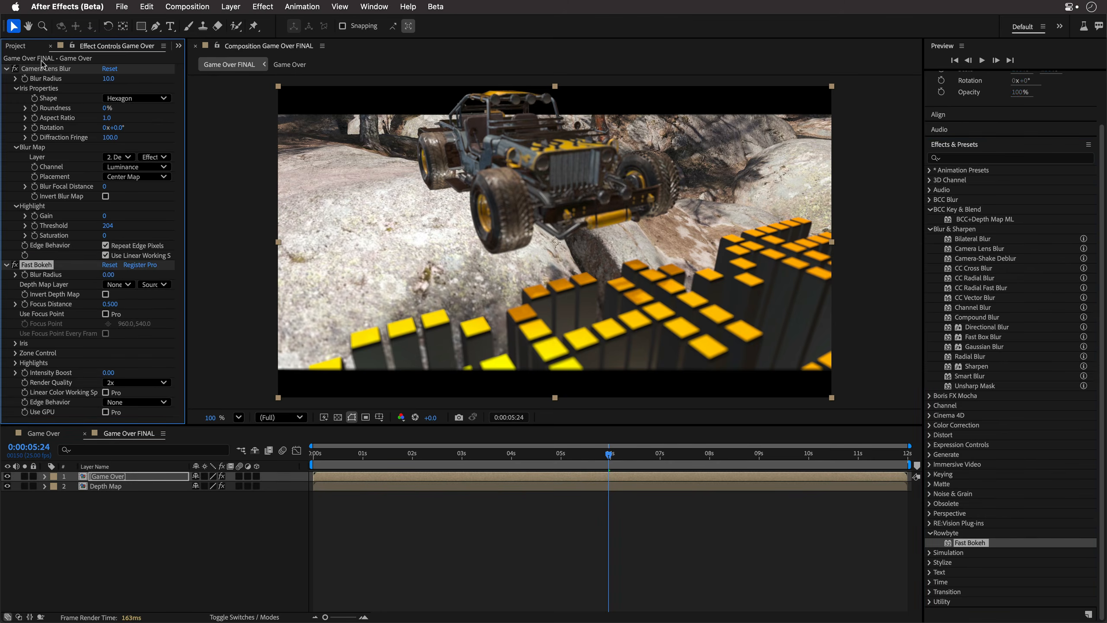
pyautogui.click(49, 71)
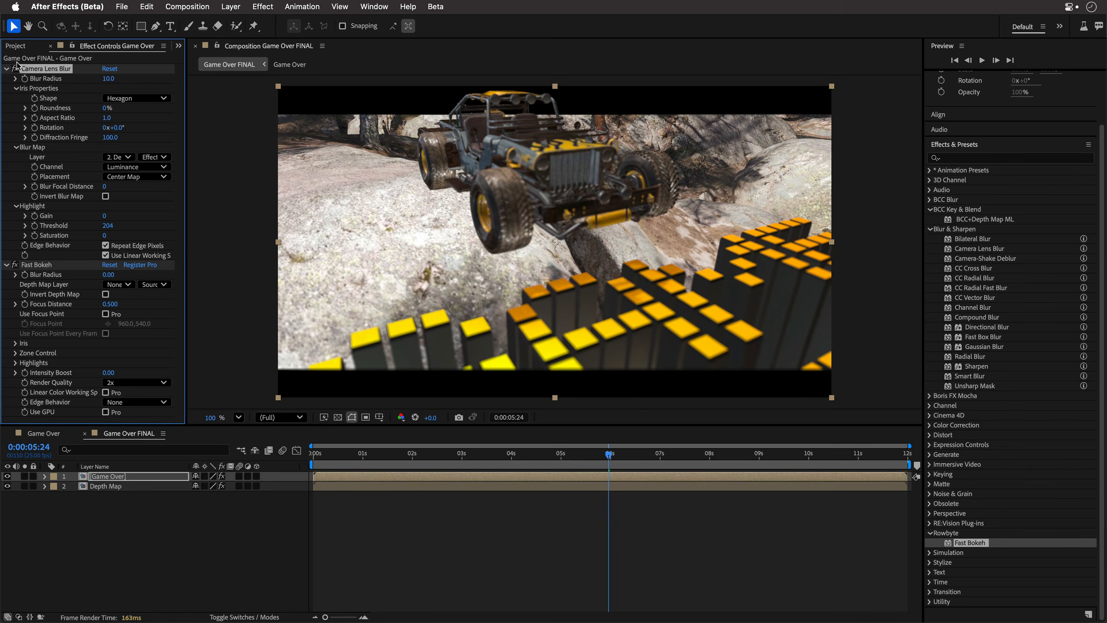
pyautogui.press('Delete')
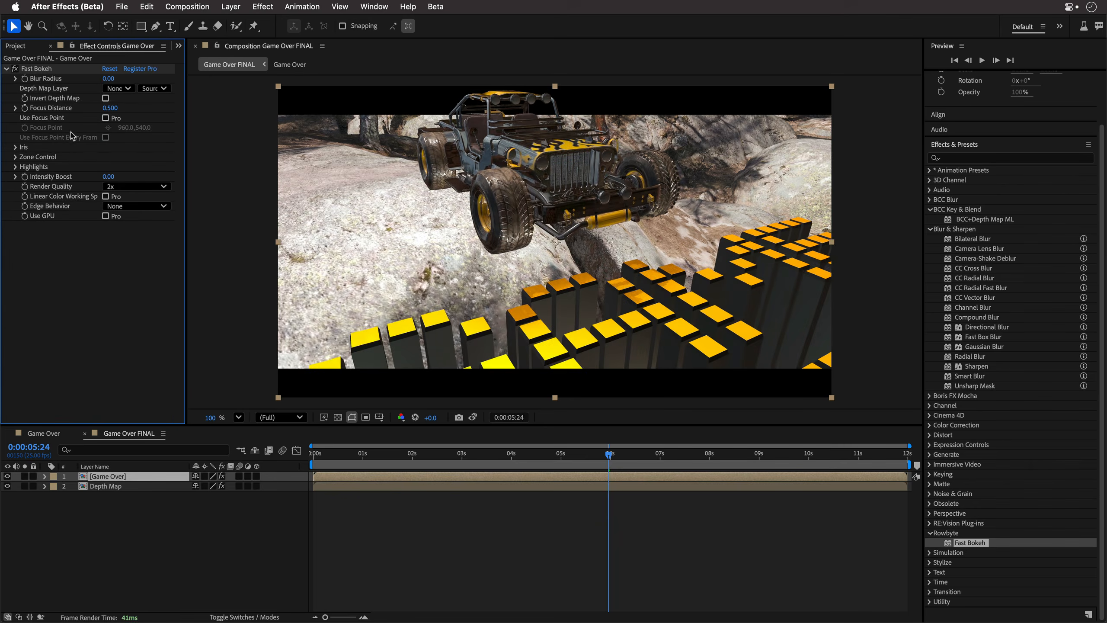
# - Set Fast Bokeh's depth map layer to 2. Depth Map with Effects & Masks as the source
pyautogui.click(117, 89)
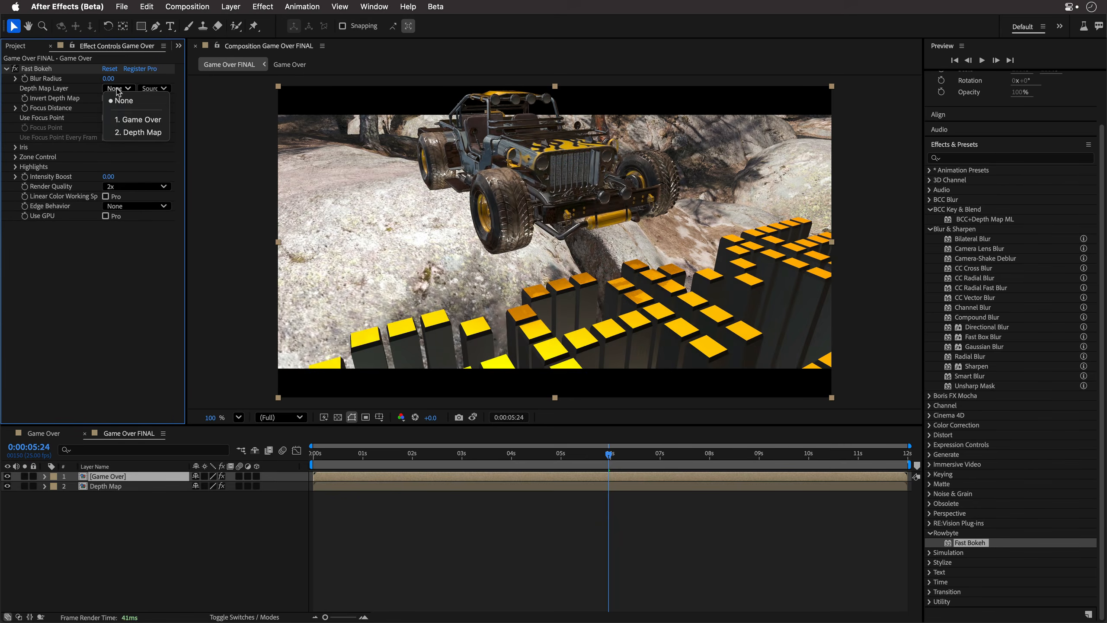
pyautogui.click(138, 132)
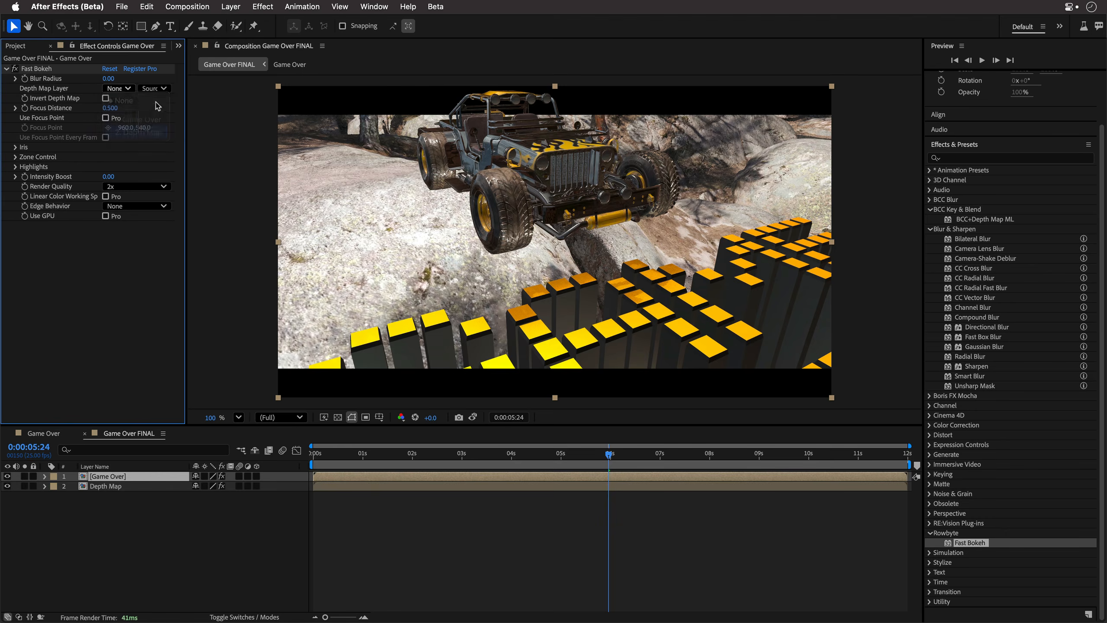
pyautogui.click(160, 89)
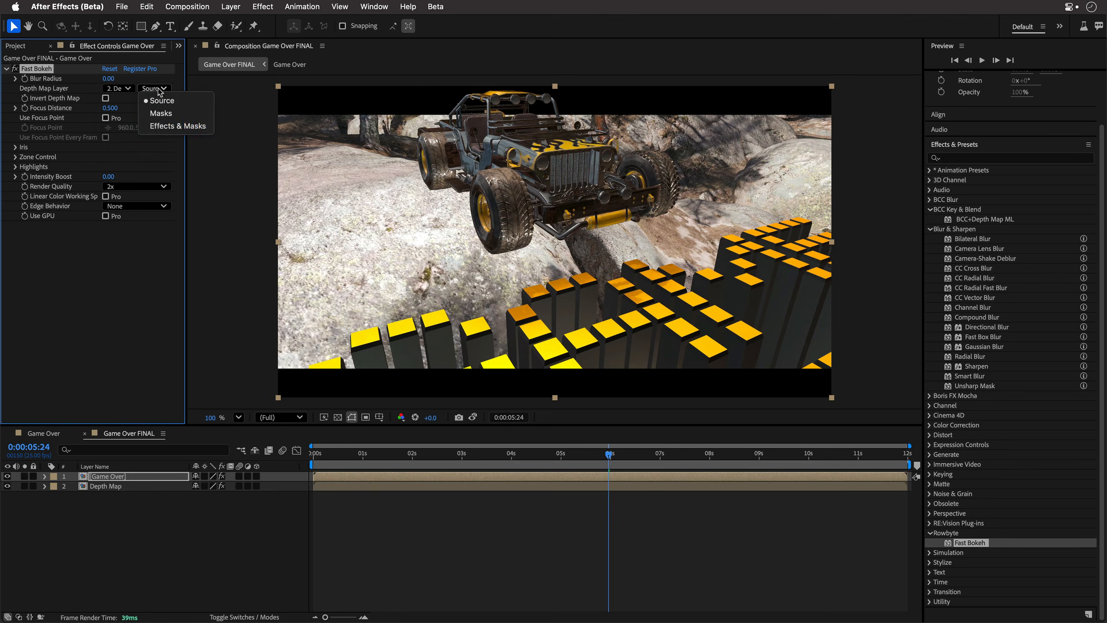
pyautogui.click(163, 126)
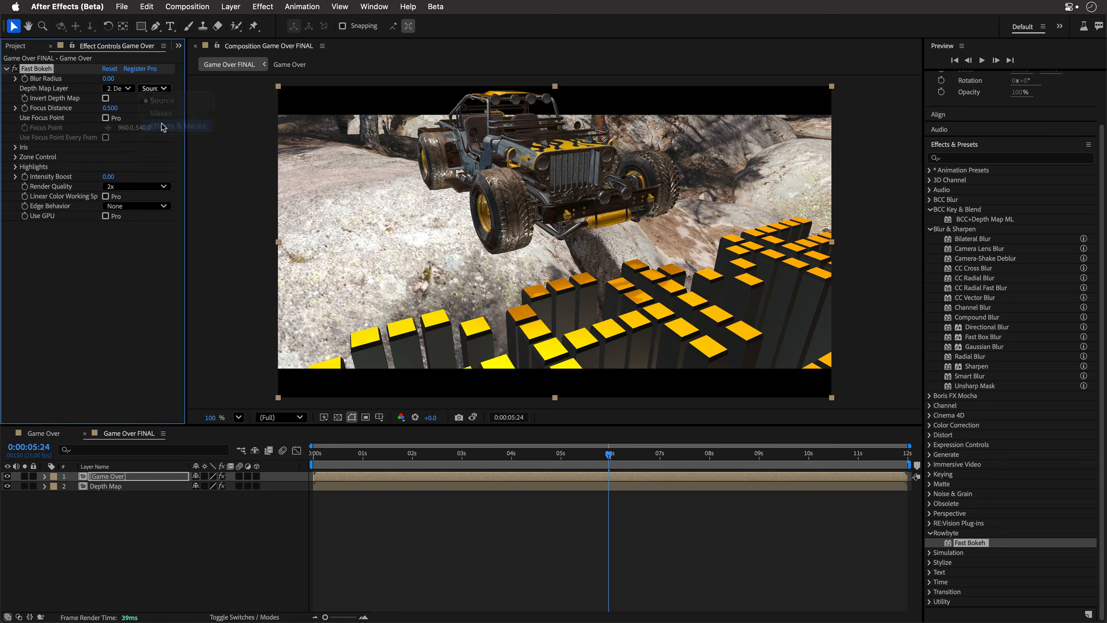
# - Set Fast Bokeh's blur radius to 10 after trying 8, and invert the depth map
pyautogui.click(108, 80)
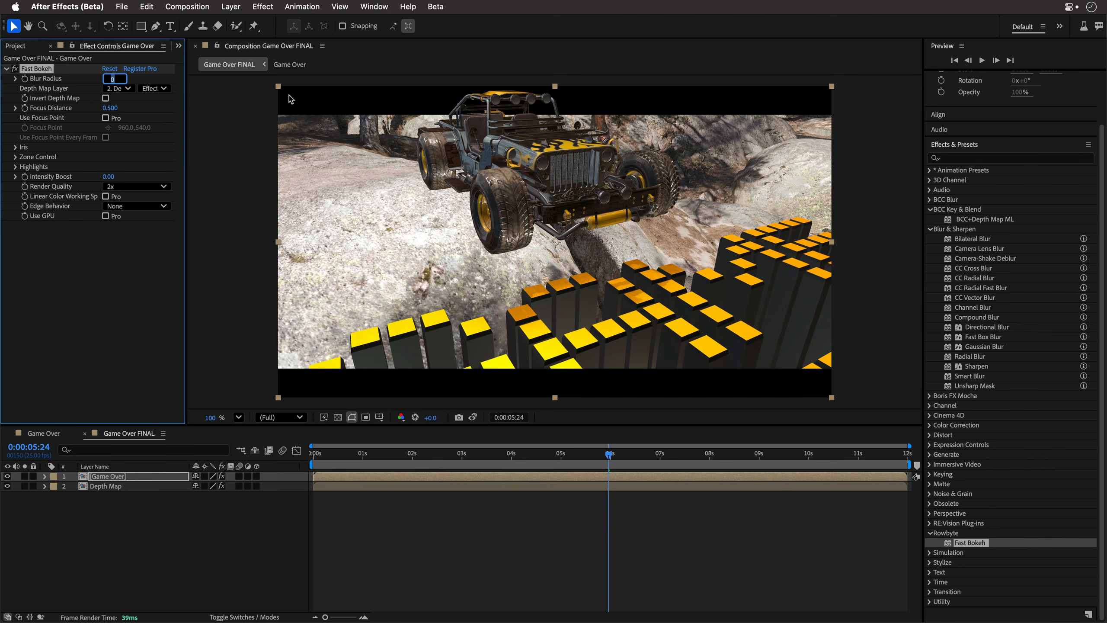
pyautogui.write('8')
pyautogui.press('Return')
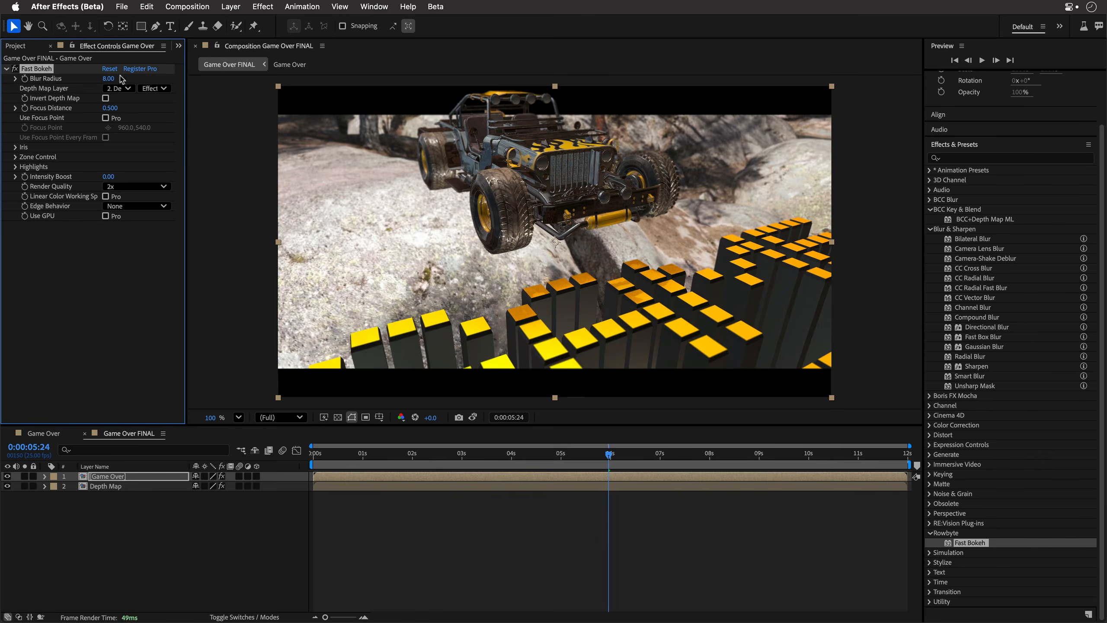
pyautogui.write('10')
pyautogui.press('Return')
pyautogui.click(106, 99)
# - Enable Fast Bokeh's focus point, place it on the yellow-topped columns at about 906, 836, and move the current time to 0:00:04:07
pyautogui.click(105, 117)
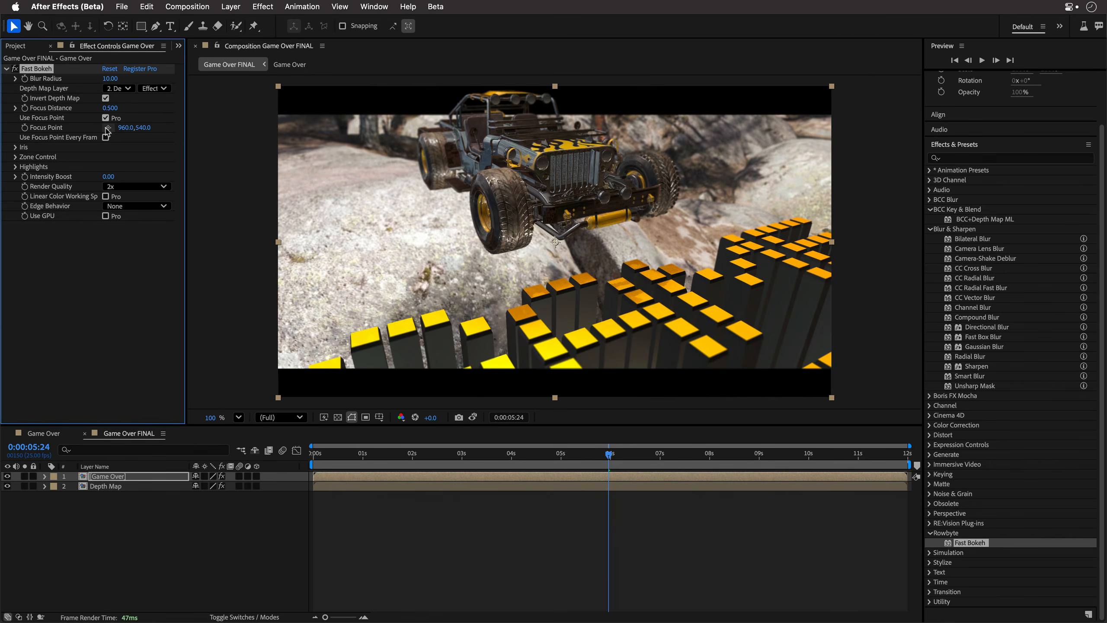
pyautogui.click(108, 128)
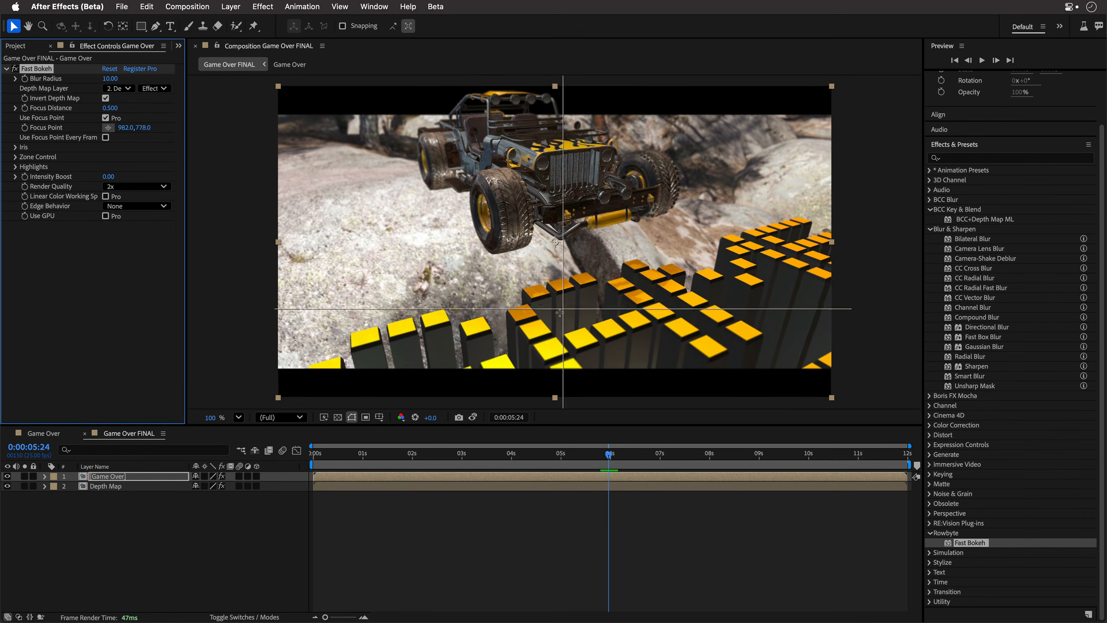
pyautogui.click(540, 330)
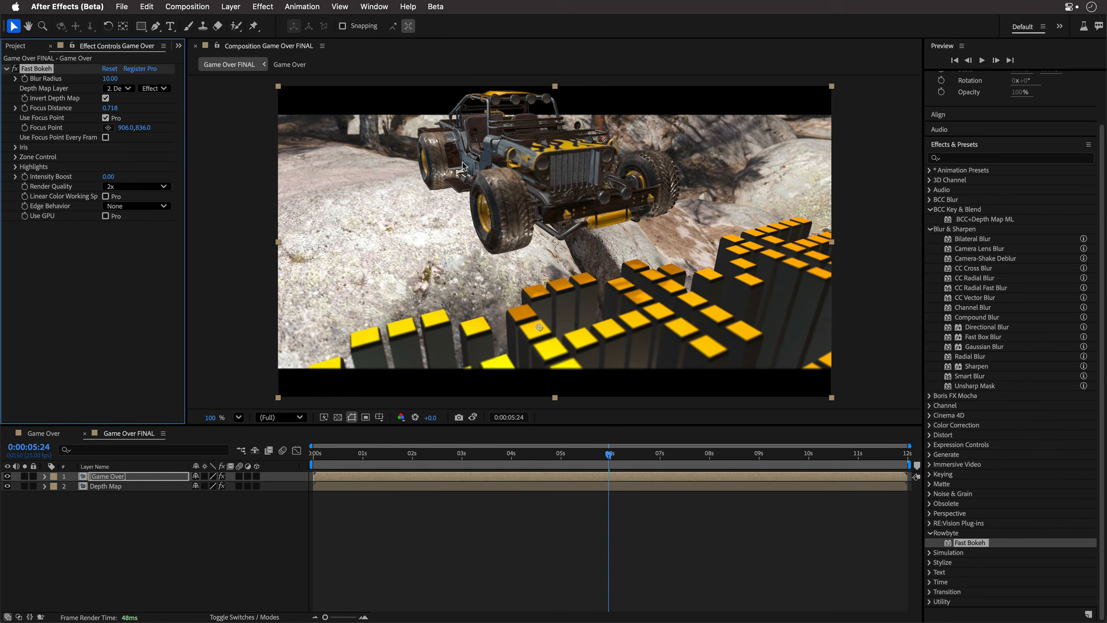
pyautogui.click(526, 458)
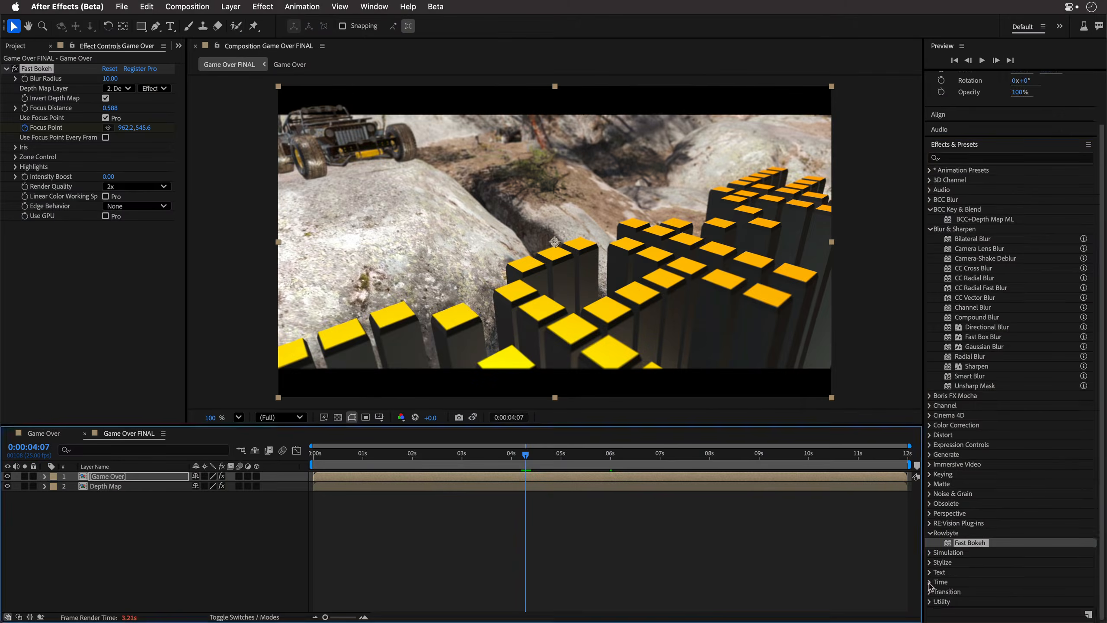
# - Locate CC Force Motion Blur among the Time effects and collapse the Rowbyte and Blur & Sharpen categories
pyautogui.scroll(-2, 1013, 562)
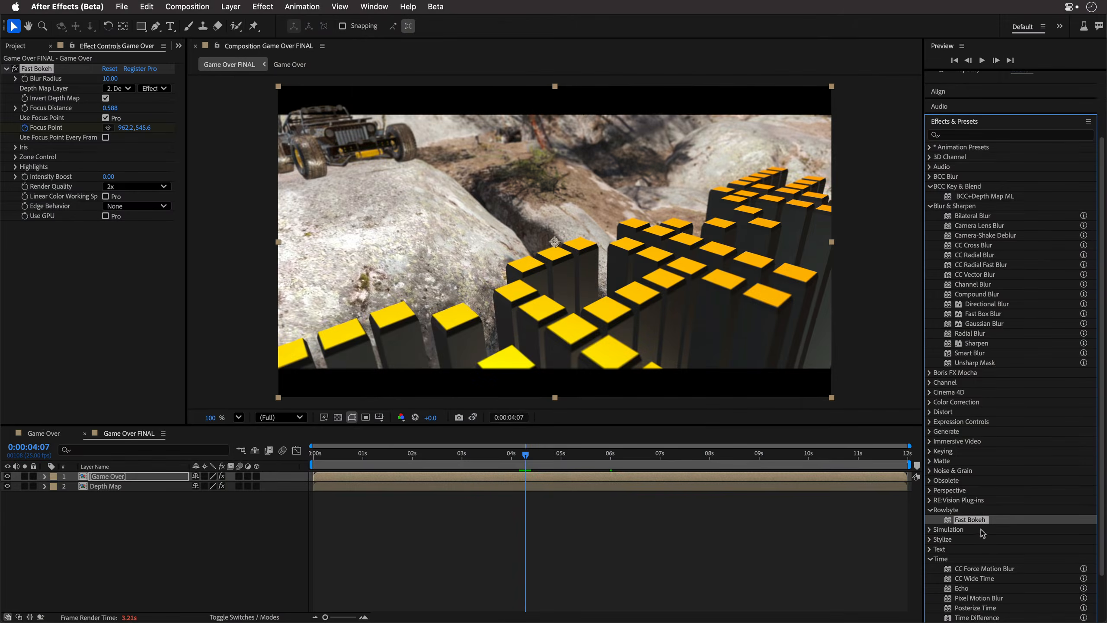
pyautogui.click(983, 569)
pyautogui.click(930, 510)
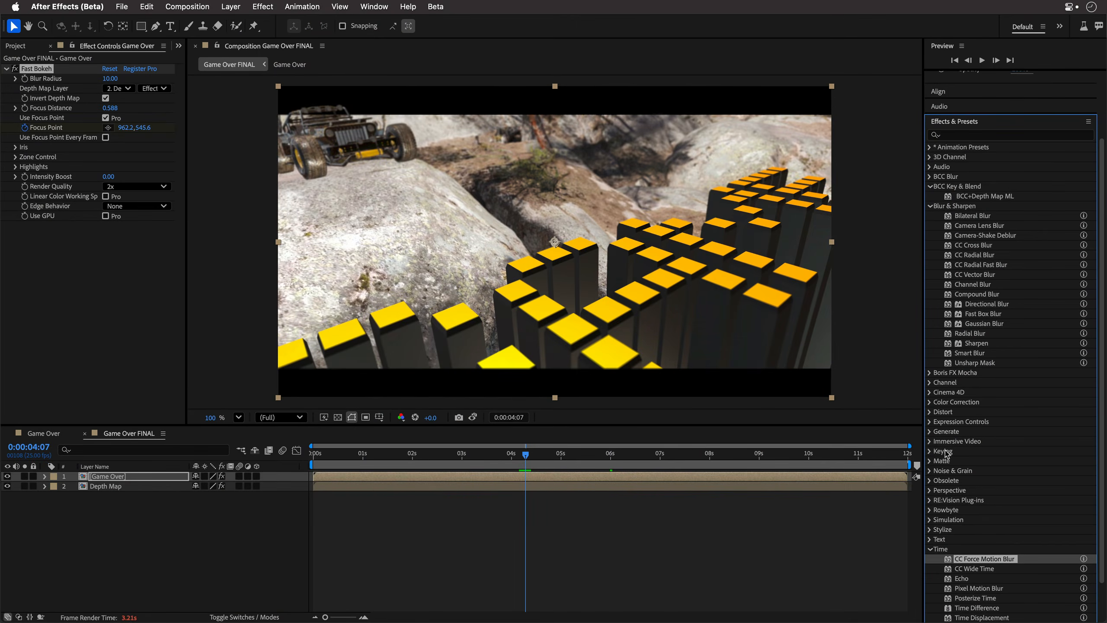
pyautogui.click(930, 206)
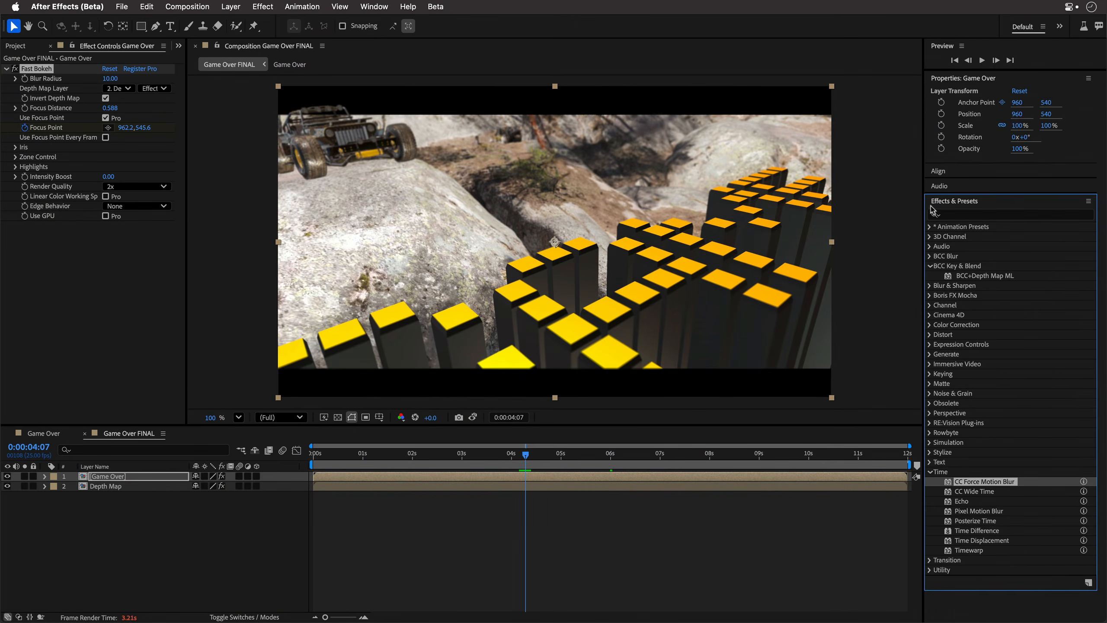
# - Reveal BCC+Motion Blur ML among the BCC Blur effects and add an adjustment layer named MB above the Game Over layer
pyautogui.click(930, 267)
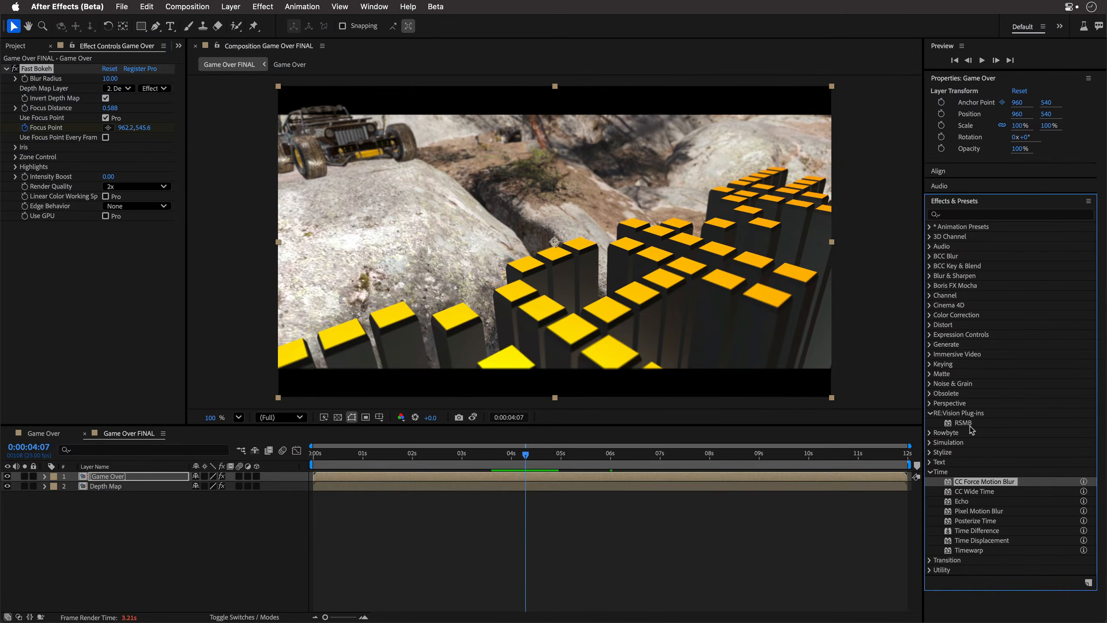
pyautogui.click(930, 256)
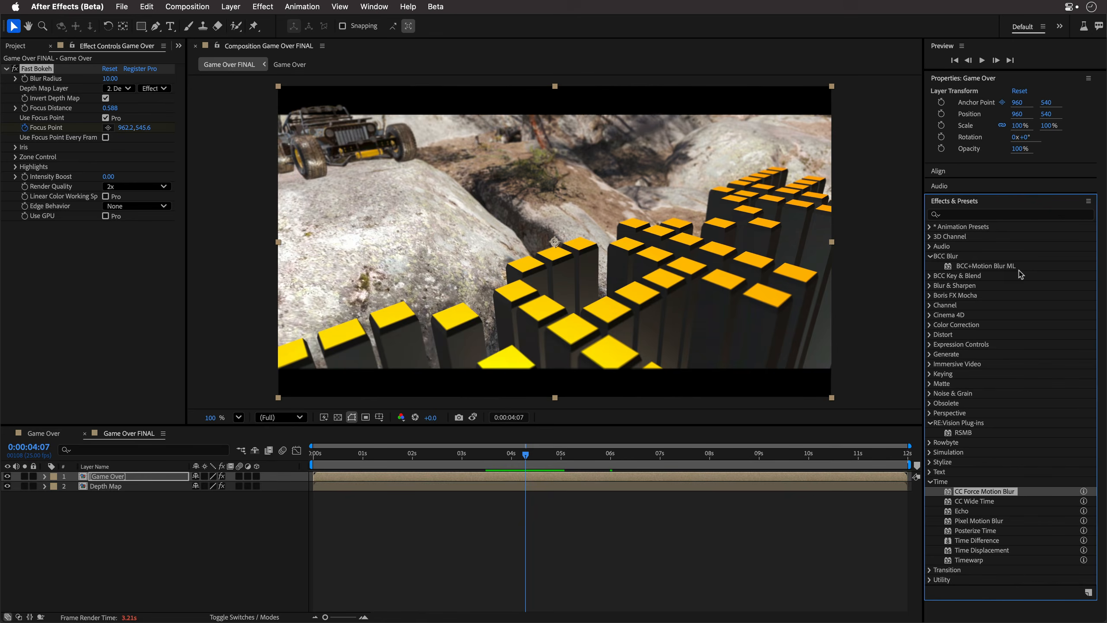
pyautogui.click(103, 542)
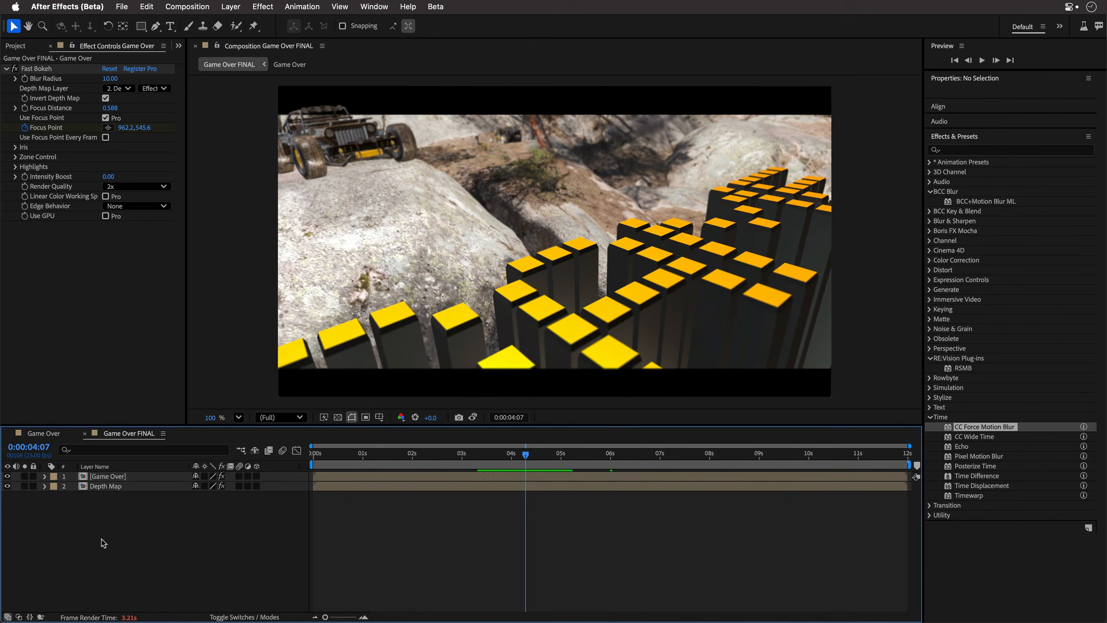
pyautogui.press('super+alt+y')
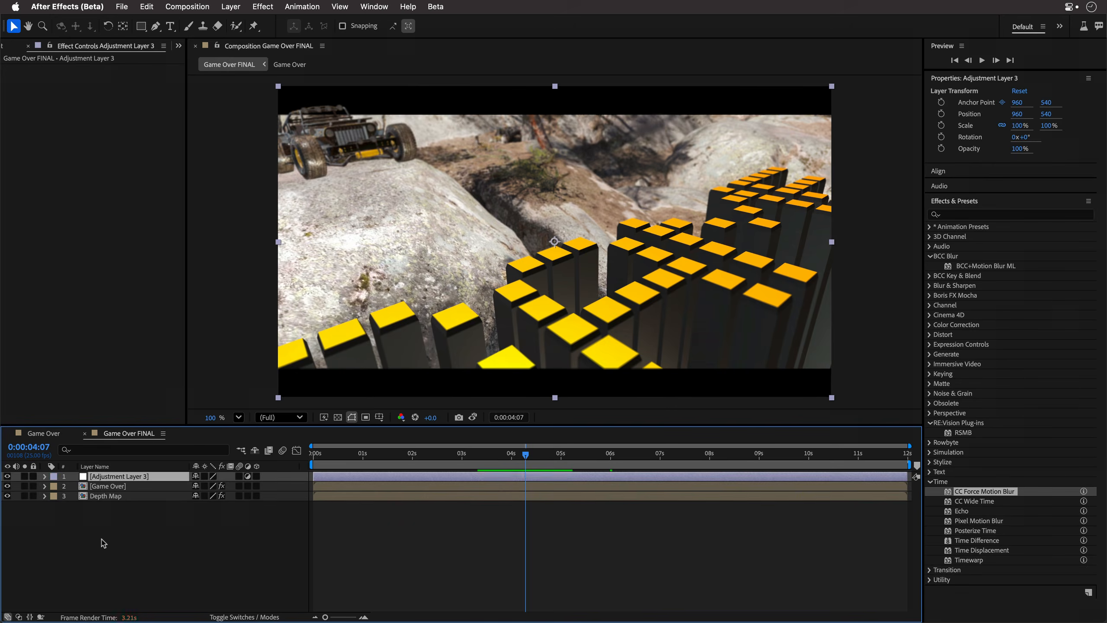
pyautogui.press('Return')
pyautogui.write('MB')
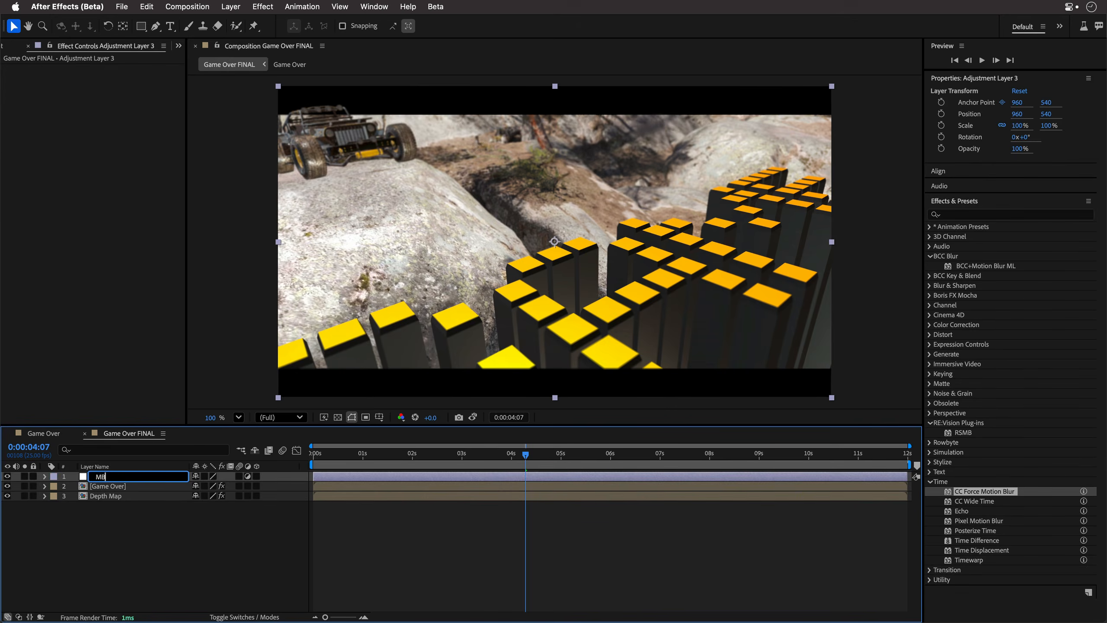
pyautogui.press('Return')
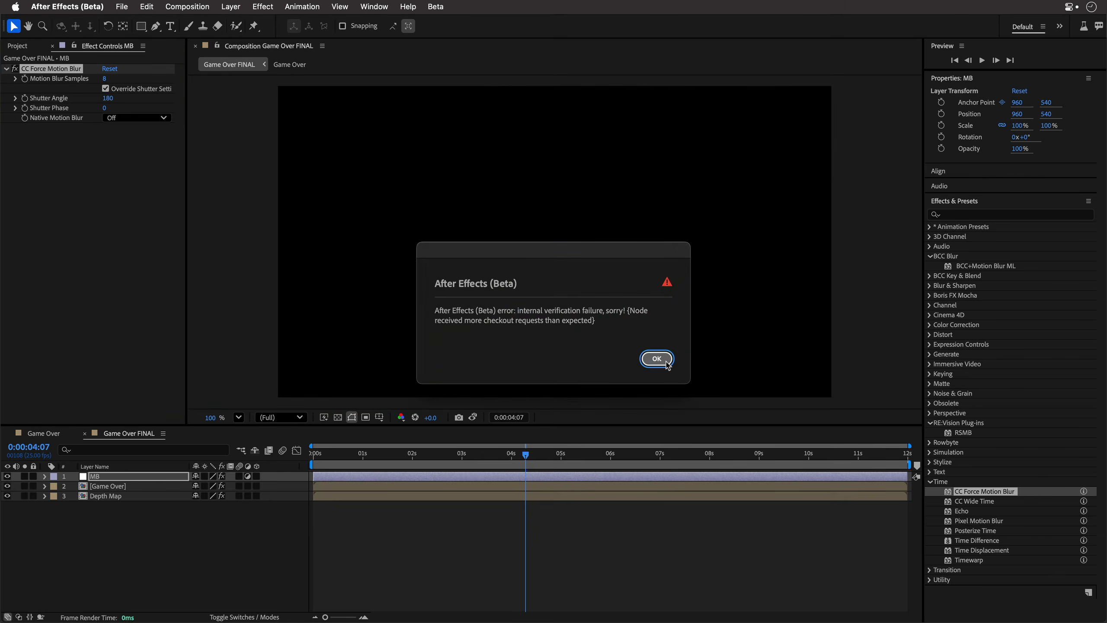
# - Replace CC Force Motion Blur on the MB layer with RSMB and check the blur at the start of the timeline
pyautogui.click(657, 358)
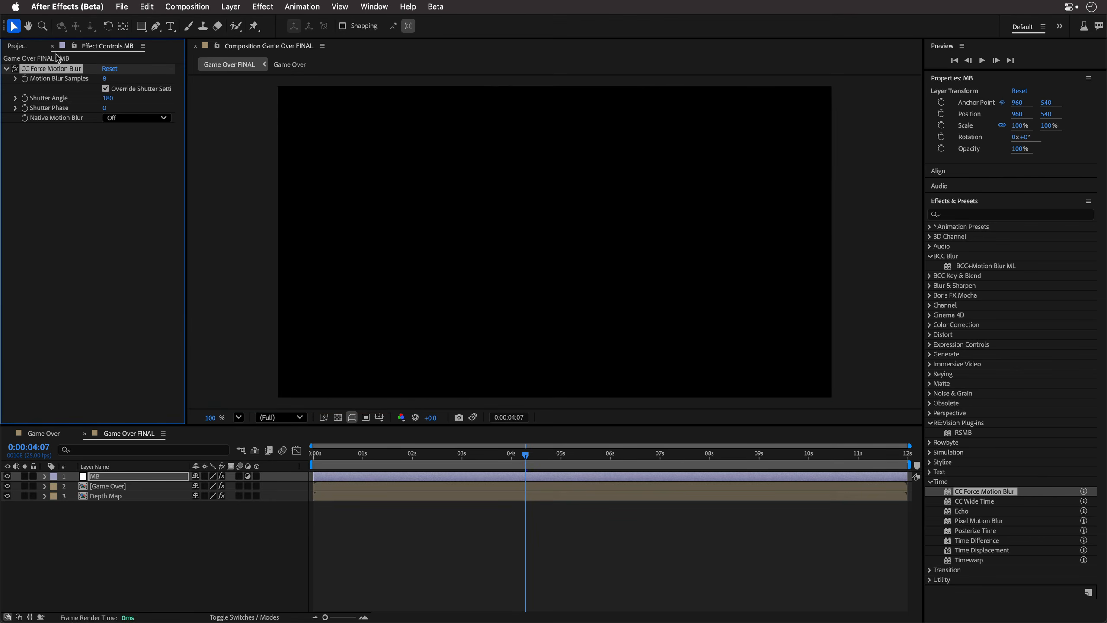
pyautogui.press('Delete')
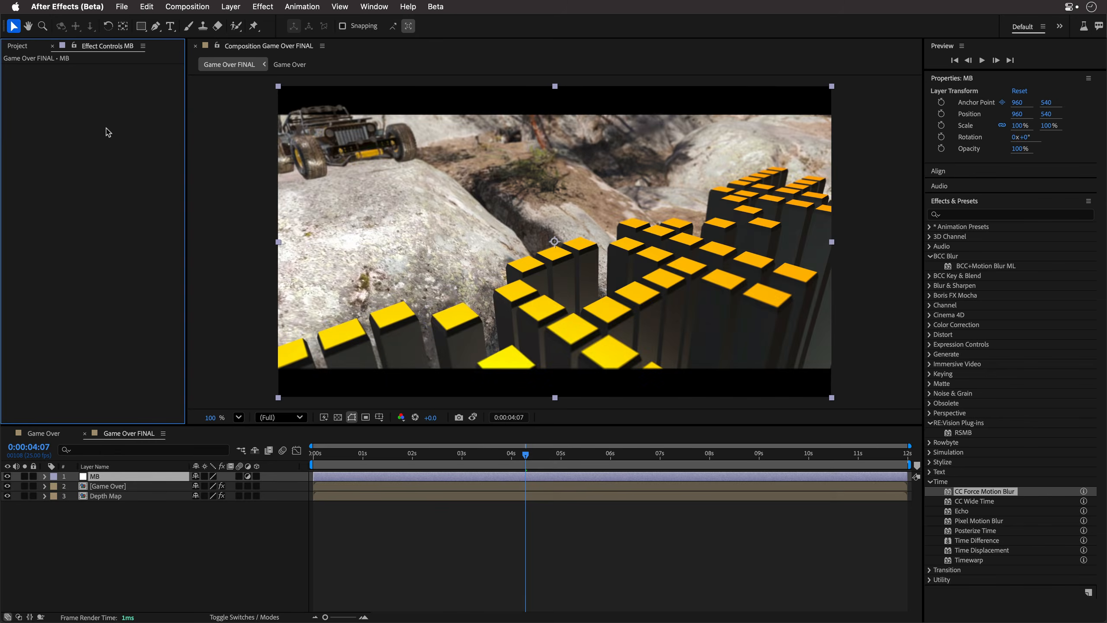
pyautogui.doubleClick(963, 432)
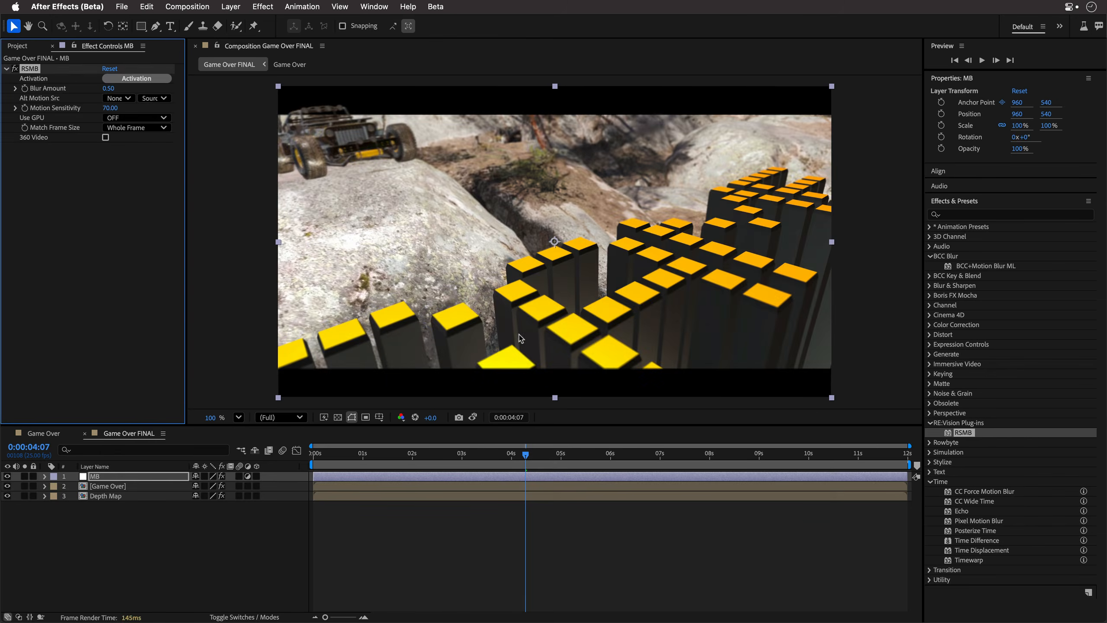
pyautogui.click(317, 455)
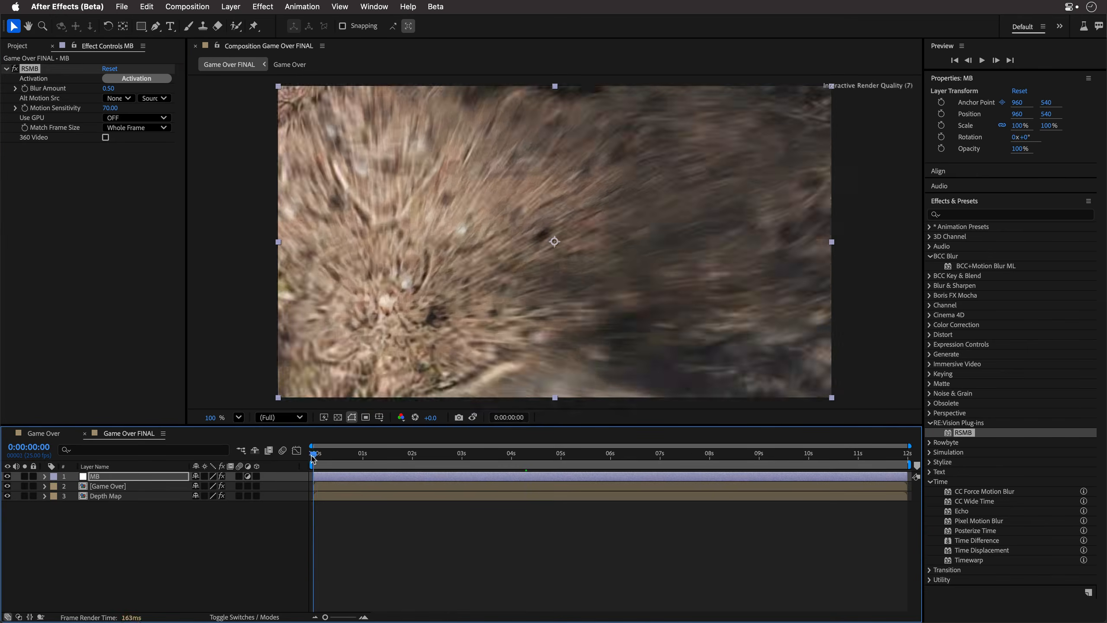
pyautogui.moveTo(317, 456); pyautogui.dragTo(344, 458)
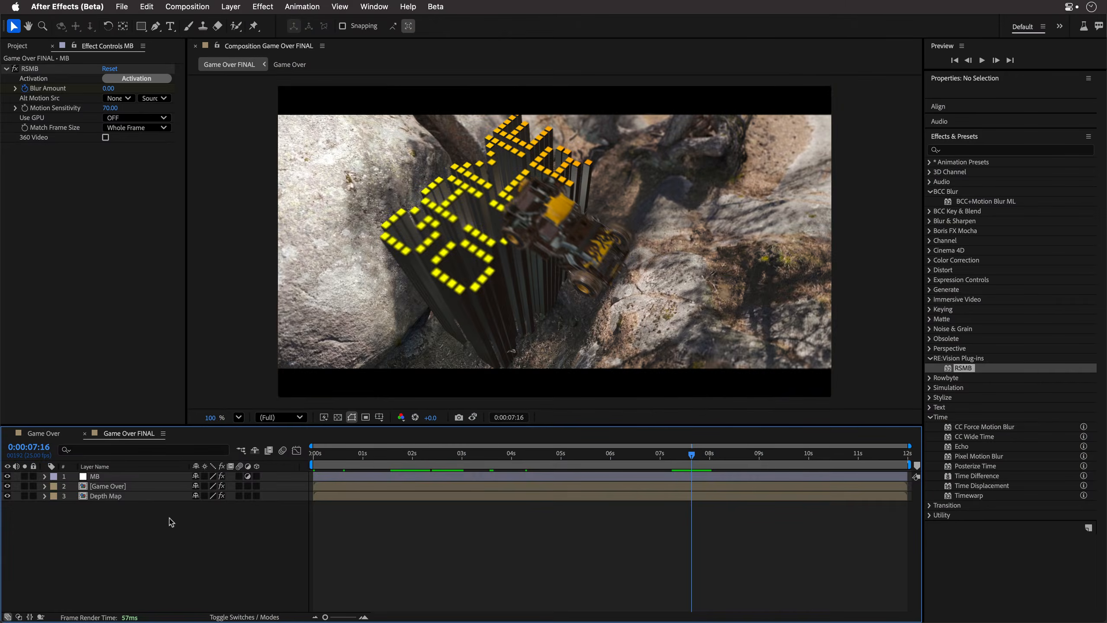
# - Duplicate the MB adjustment layer, rename the copy Grain, and remove its RSMB effect
pyautogui.click(98, 476)
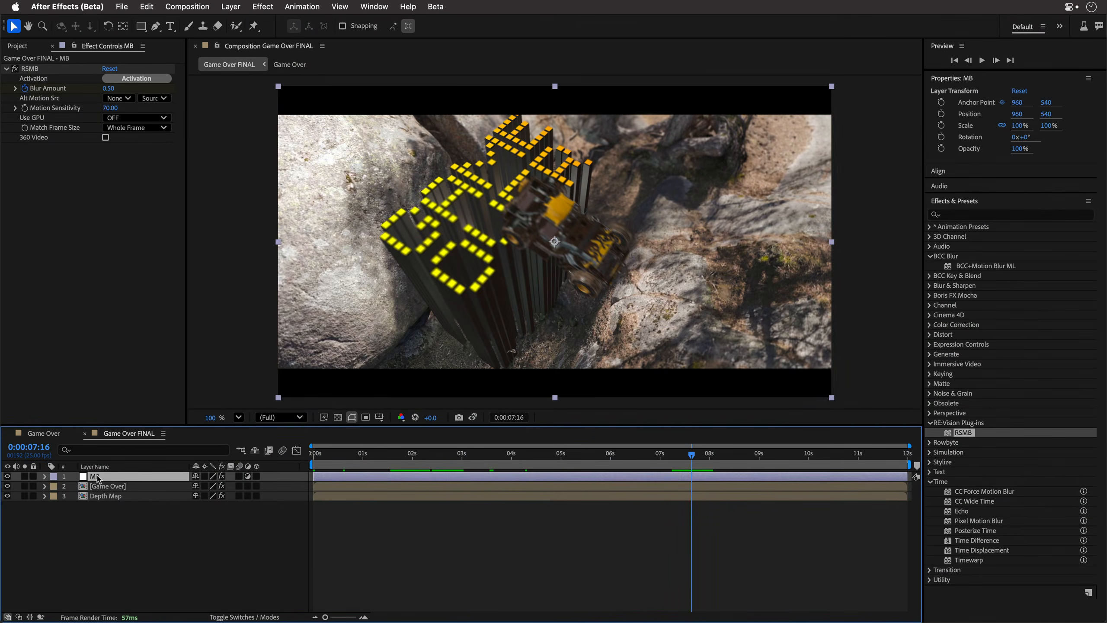
pyautogui.hotkey('ctrl', 'd')
pyautogui.press('Return')
pyautogui.write('Grain')
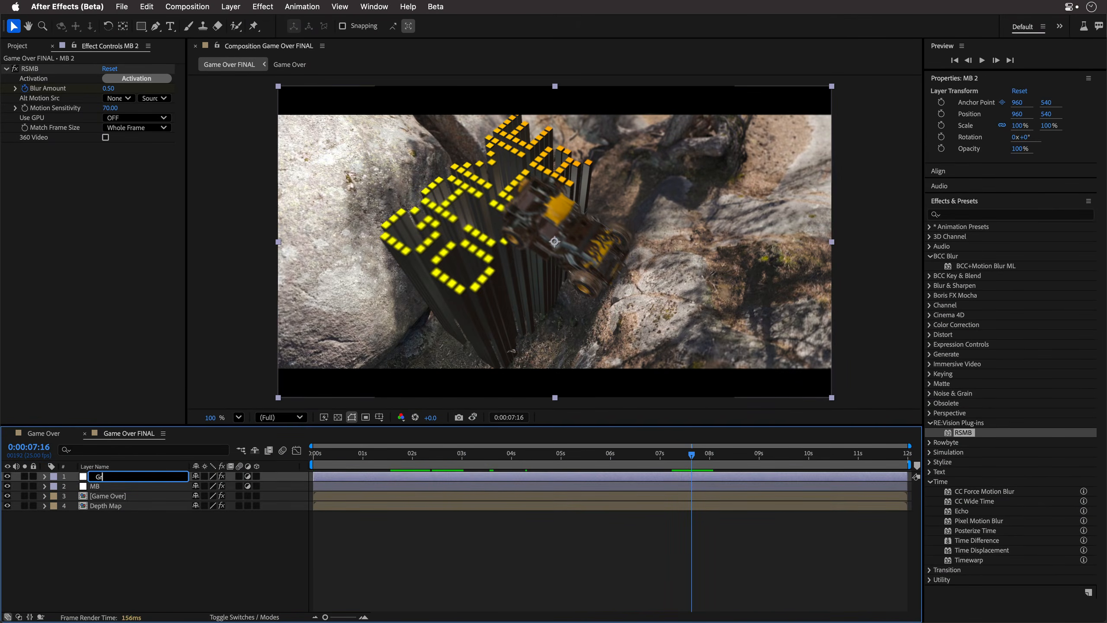
pyautogui.press('Return')
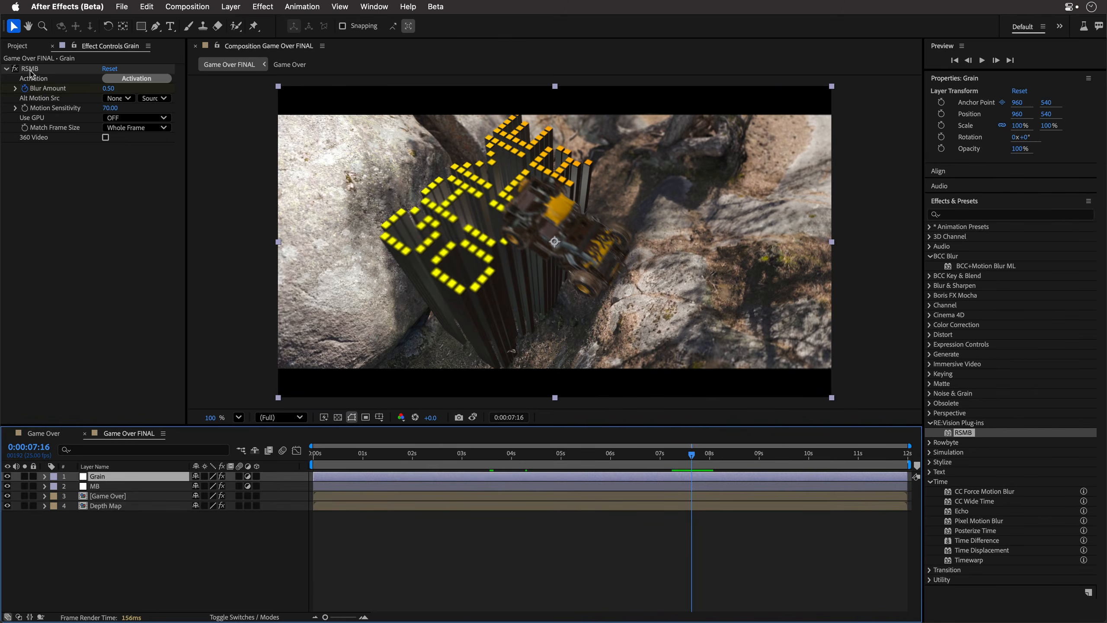
pyautogui.click(31, 69)
pyautogui.press('Delete')
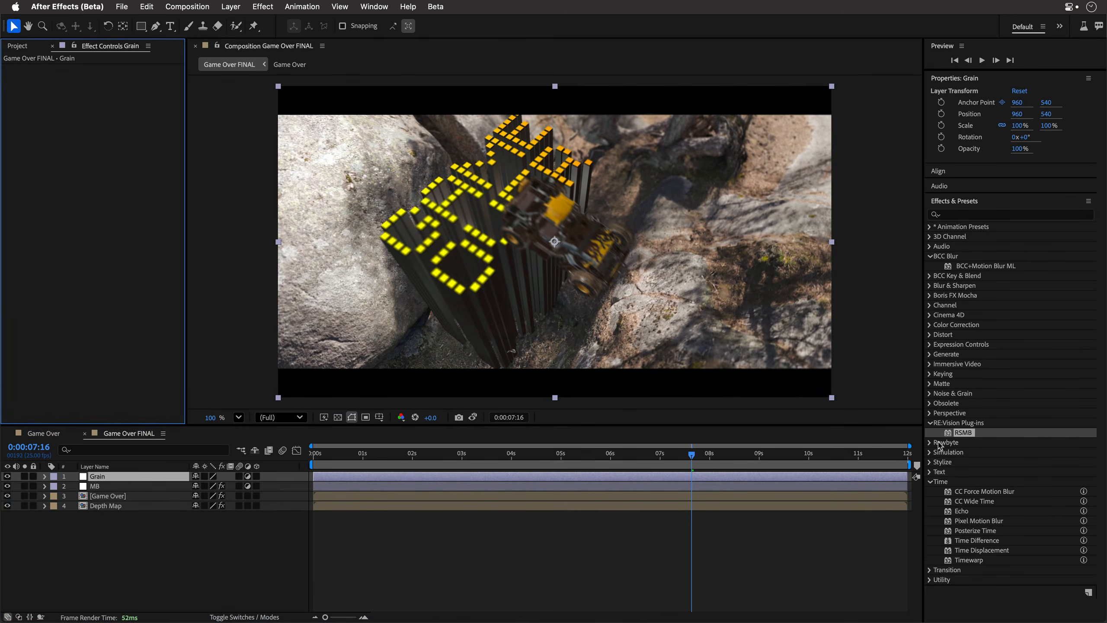
# - Apply Add Grain to the Grain layer with viewing mode Final Output and the Kodak Vision 200T (5274) preset
pyautogui.click(930, 393)
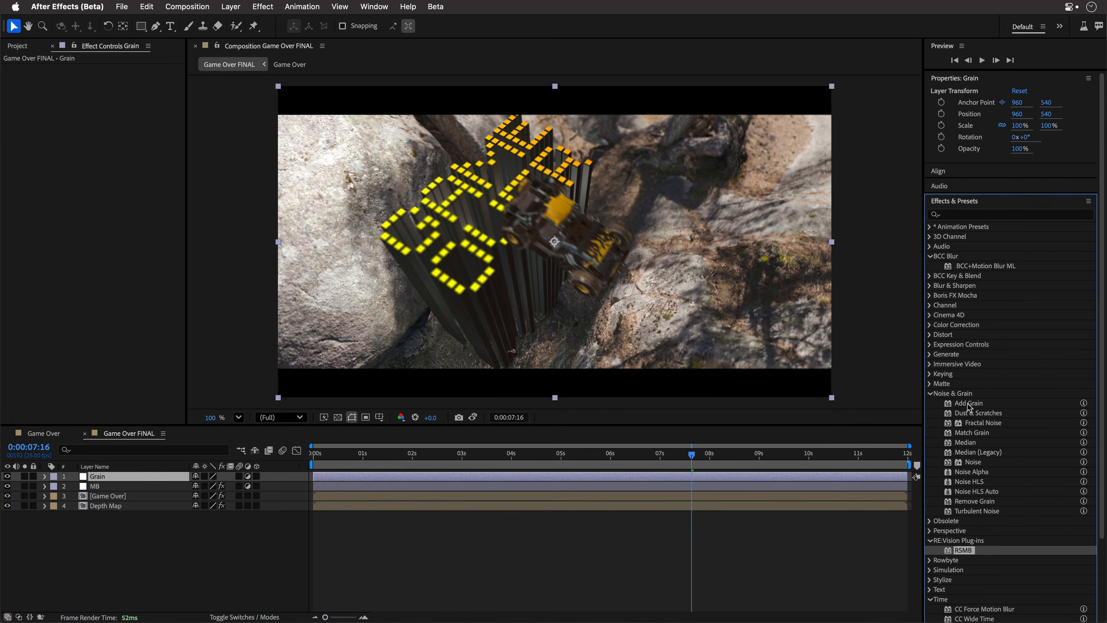
pyautogui.doubleClick(969, 403)
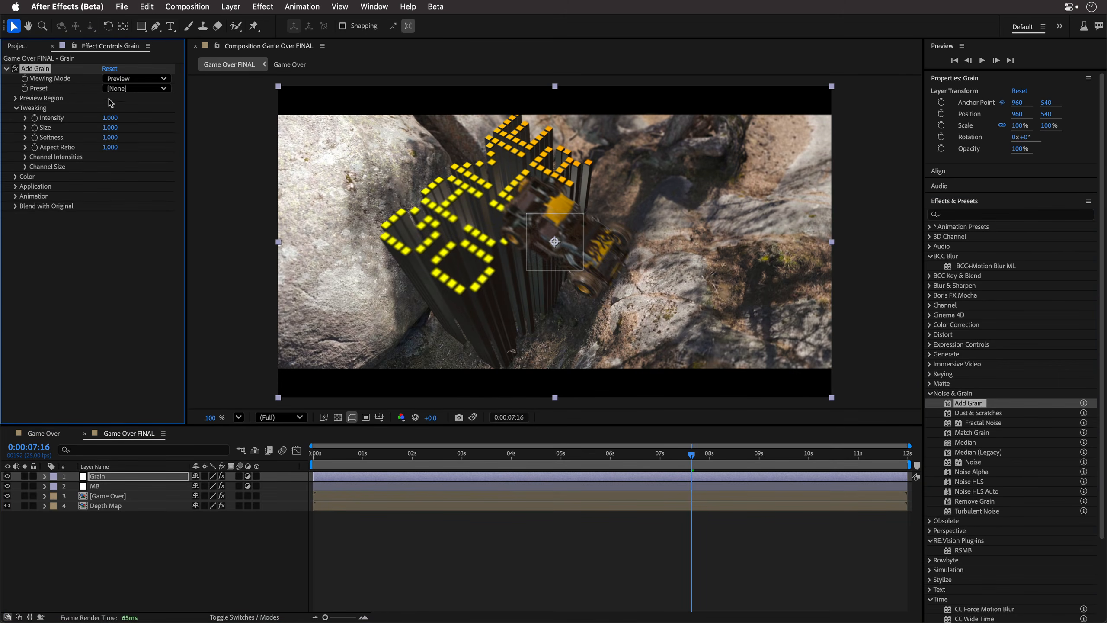
pyautogui.click(130, 80)
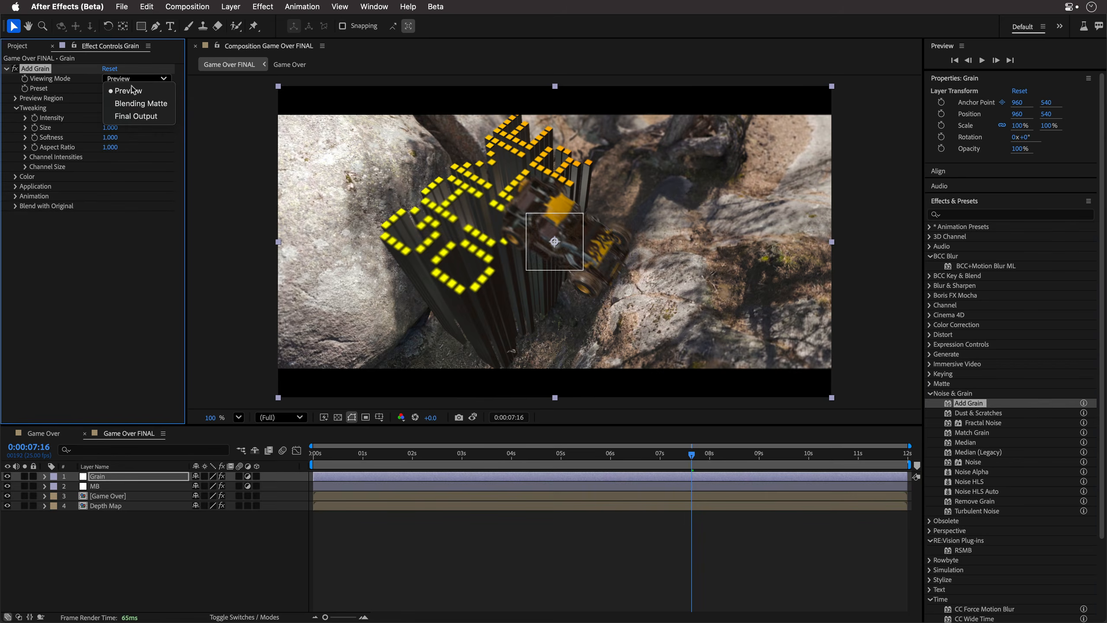
pyautogui.click(136, 115)
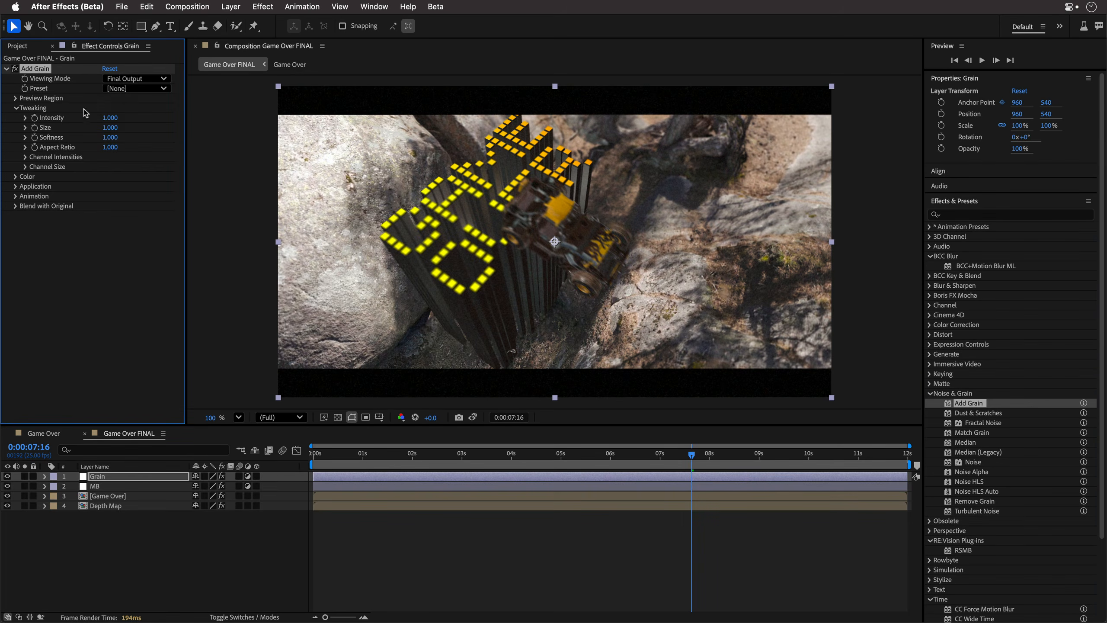
pyautogui.click(127, 89)
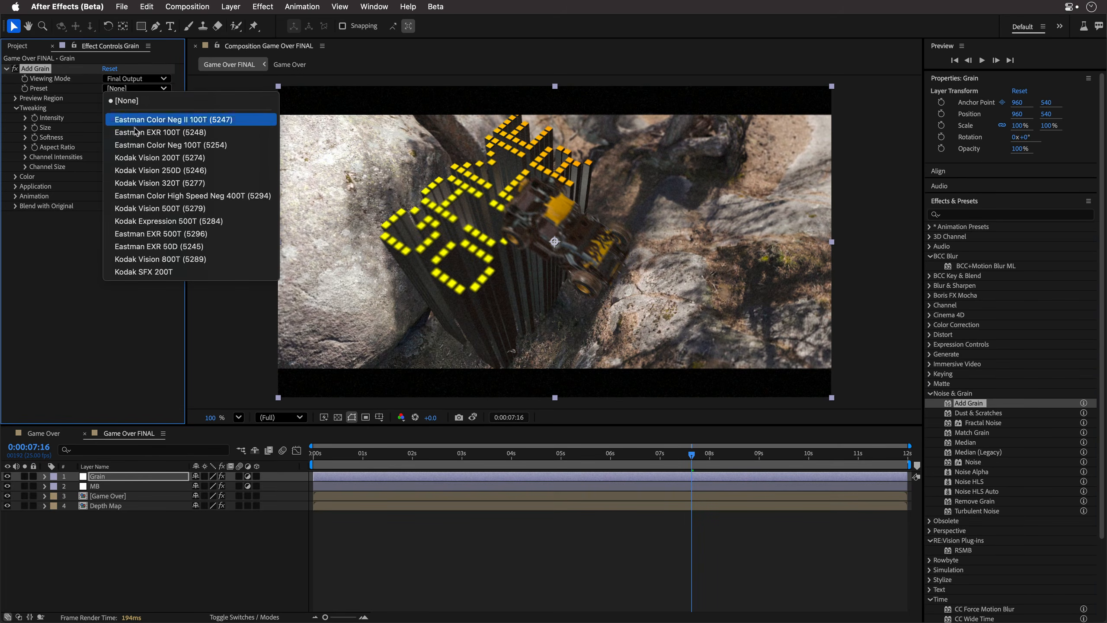
pyautogui.click(136, 158)
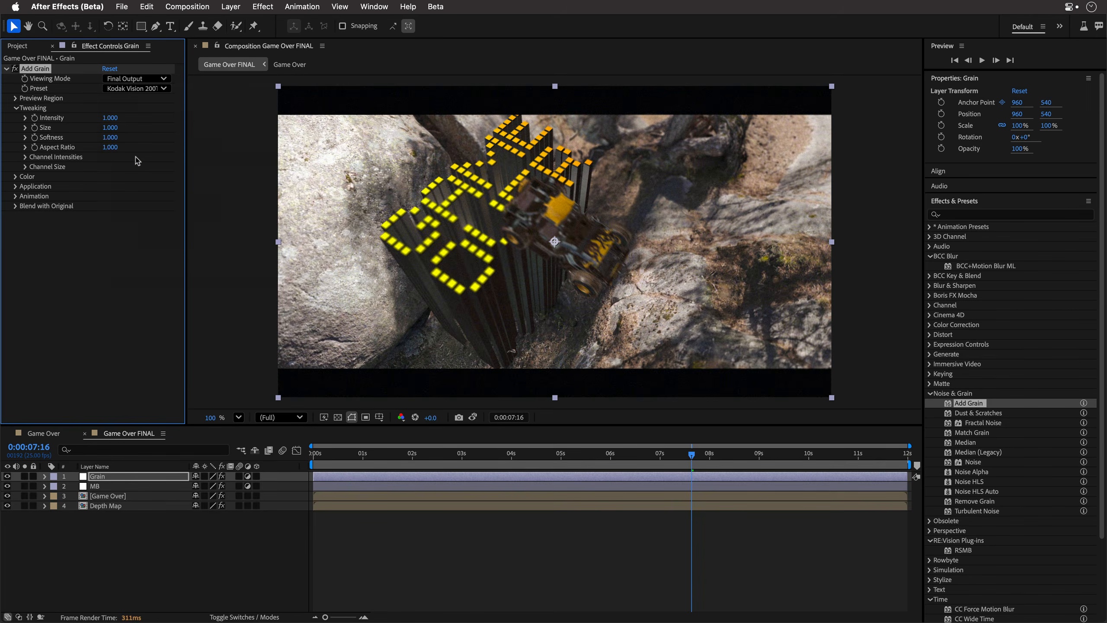
# - Set Add Grain's intensity to 1.5 and inspect the grain at 200% at 0:00:09:03
pyautogui.click(117, 118)
pyautogui.write('1.5')
pyautogui.press('Return')
pyautogui.click(765, 457)
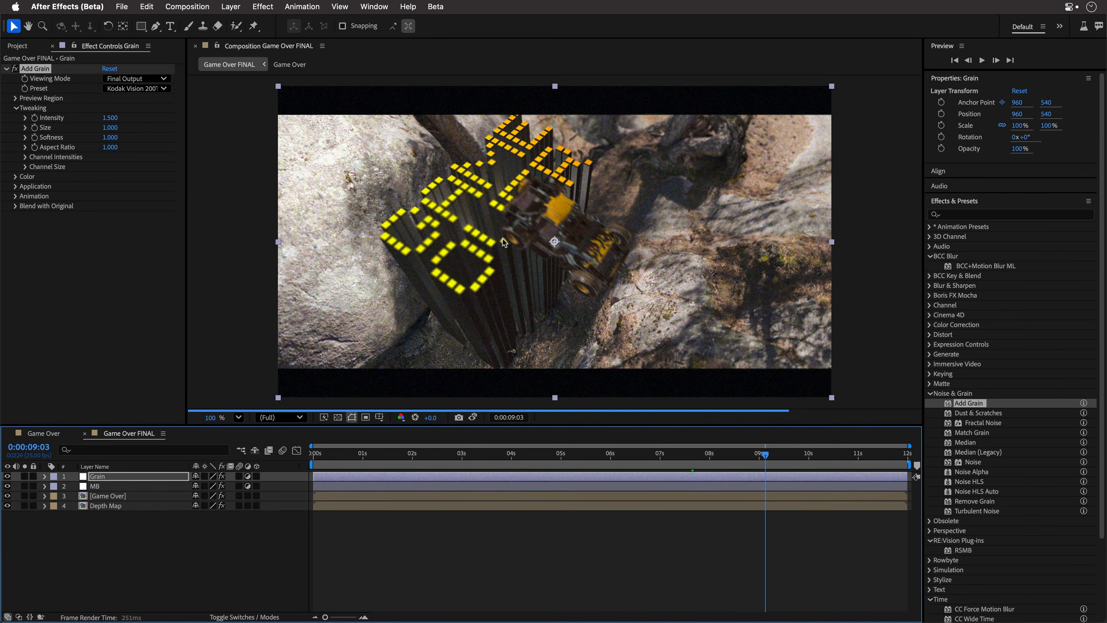
pyautogui.press('.')
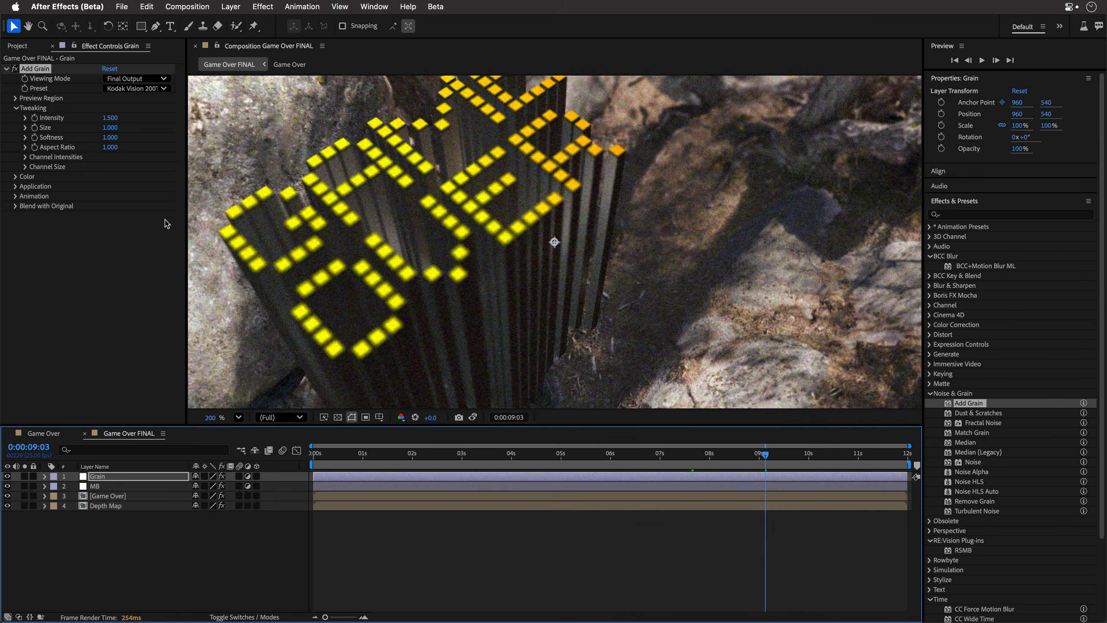
# - Make the added grain monochromatic and collapse Add Grain's color settings
pyautogui.click(19, 177)
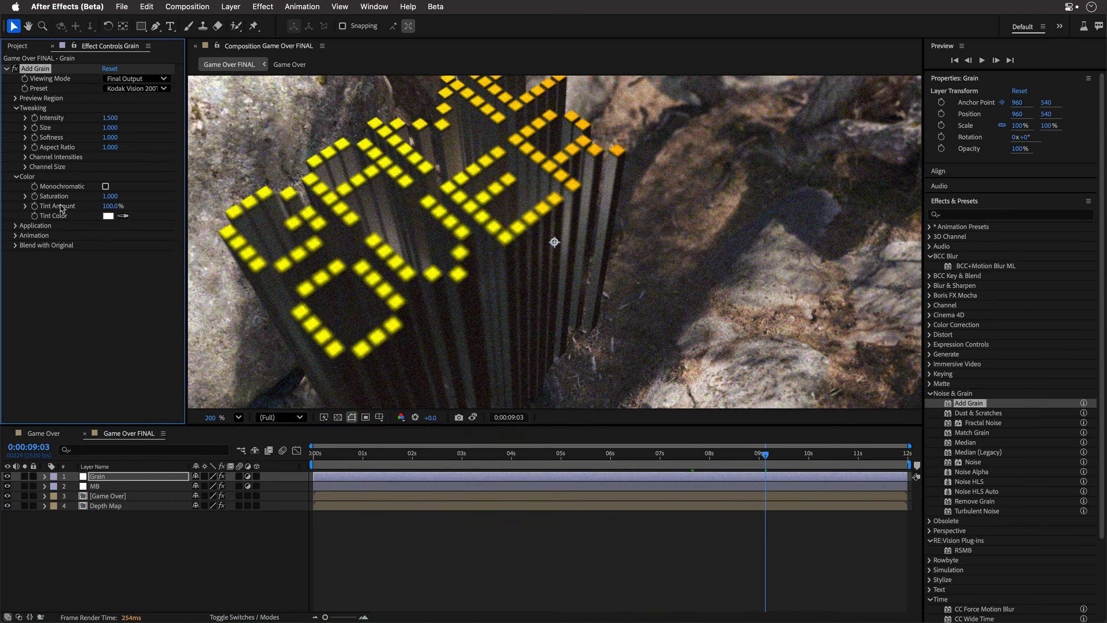
pyautogui.click(105, 186)
pyautogui.click(16, 177)
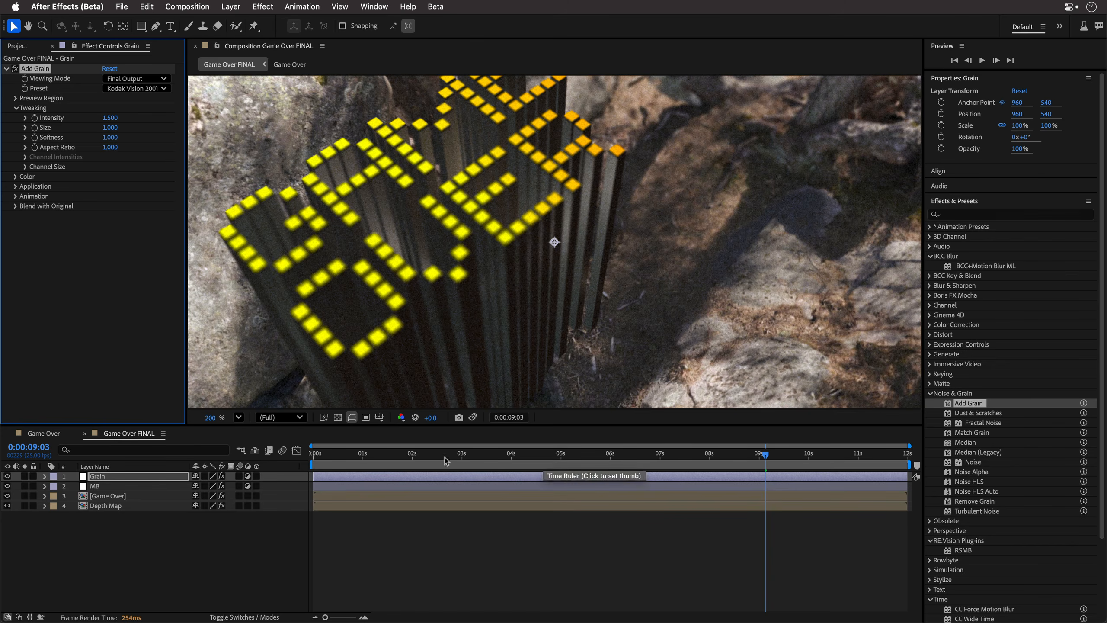
# - Add CC Vignette below Add Grain on the Grain layer and set its Pin Highlights to 100
pyautogui.click(951, 214)
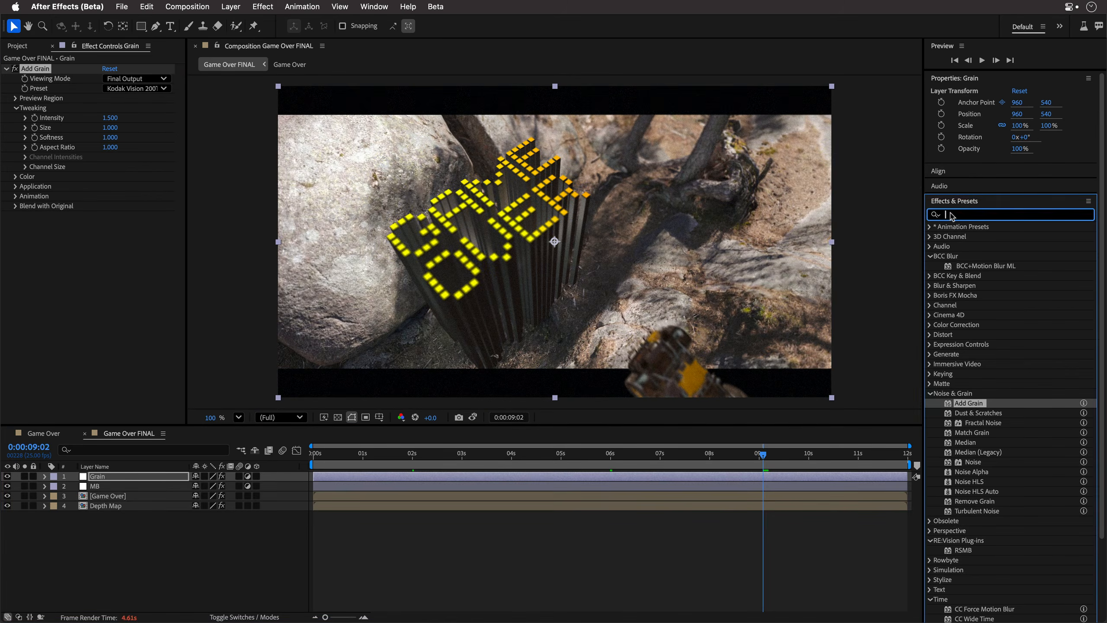
pyautogui.write('cc vi')
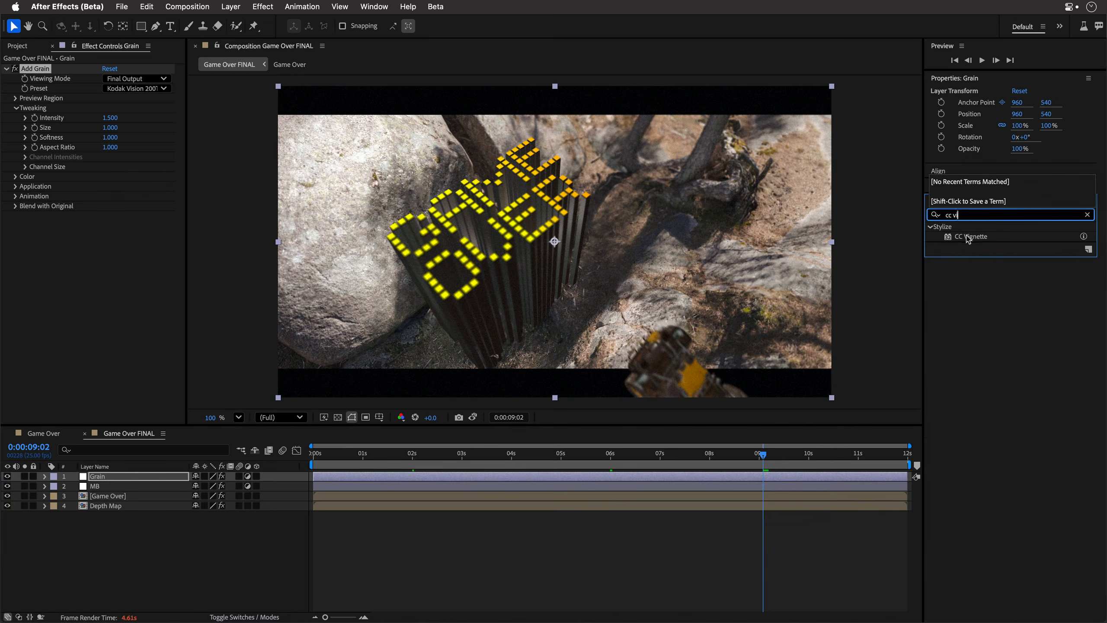
pyautogui.moveTo(967, 239); pyautogui.dragTo(133, 266)
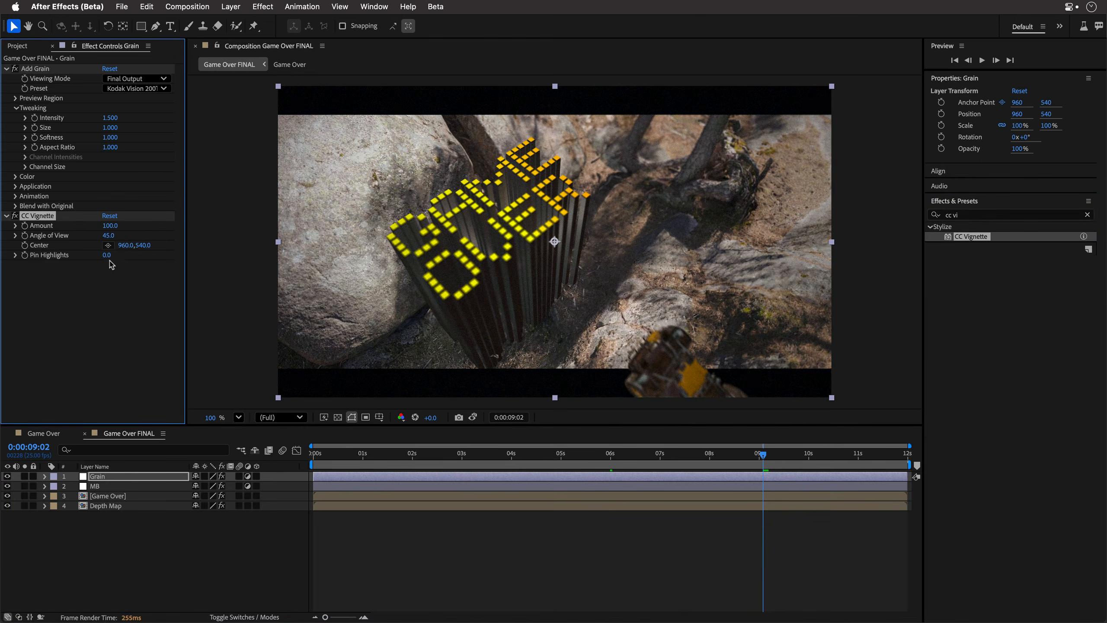
pyautogui.click(107, 255)
pyautogui.write('100')
pyautogui.press('Return')
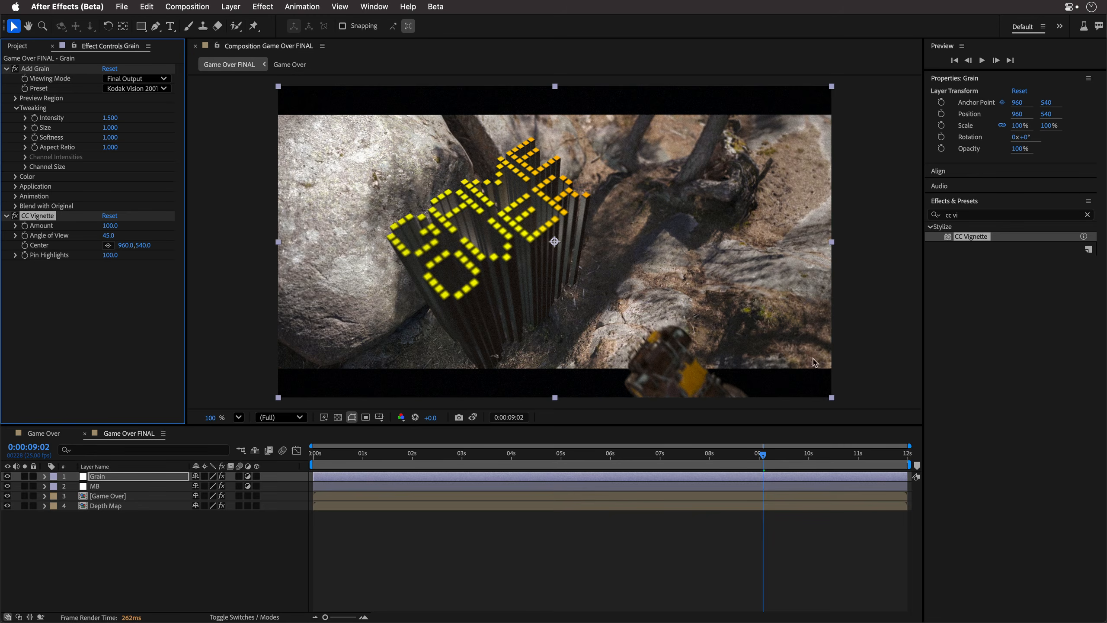
# - Compare the frame at 0:00:01:08 with and without CC Vignette, leaving the effect enabled
pyautogui.click(378, 459)
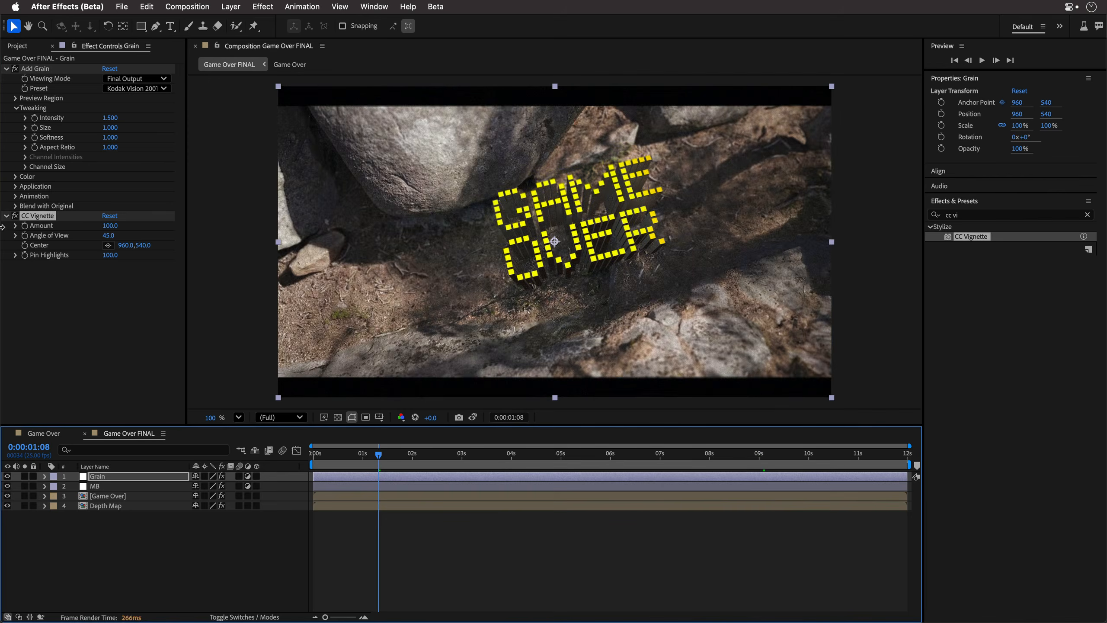
pyautogui.click(14, 216)
pyautogui.click(14, 217)
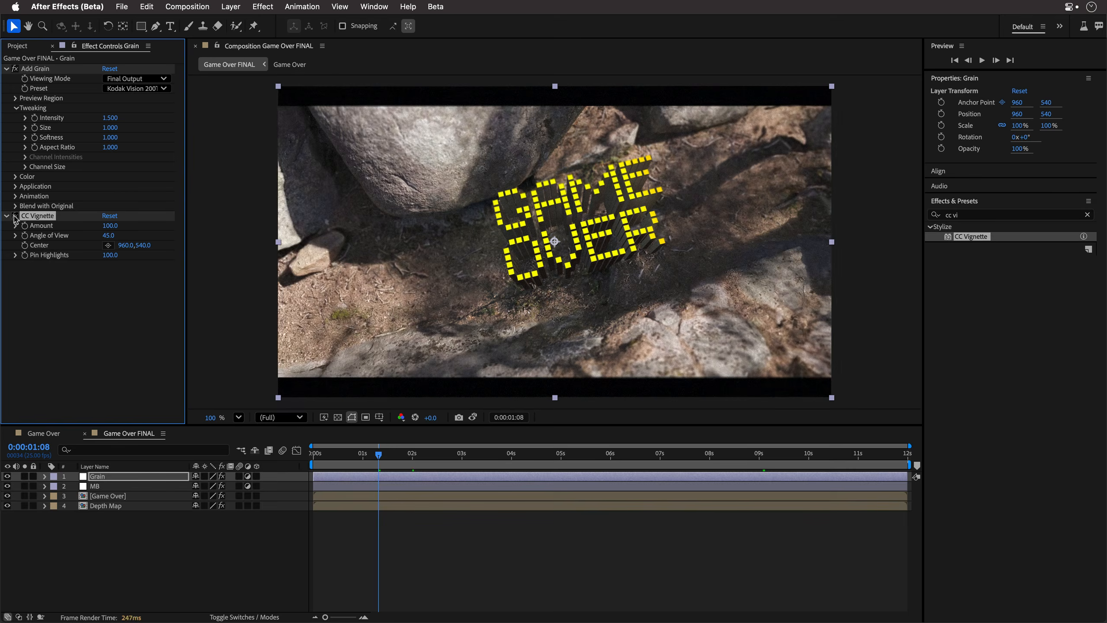
pyautogui.click(15, 216)
pyautogui.click(15, 216)
pyautogui.click(14, 217)
pyautogui.click(15, 217)
pyautogui.click(15, 217)
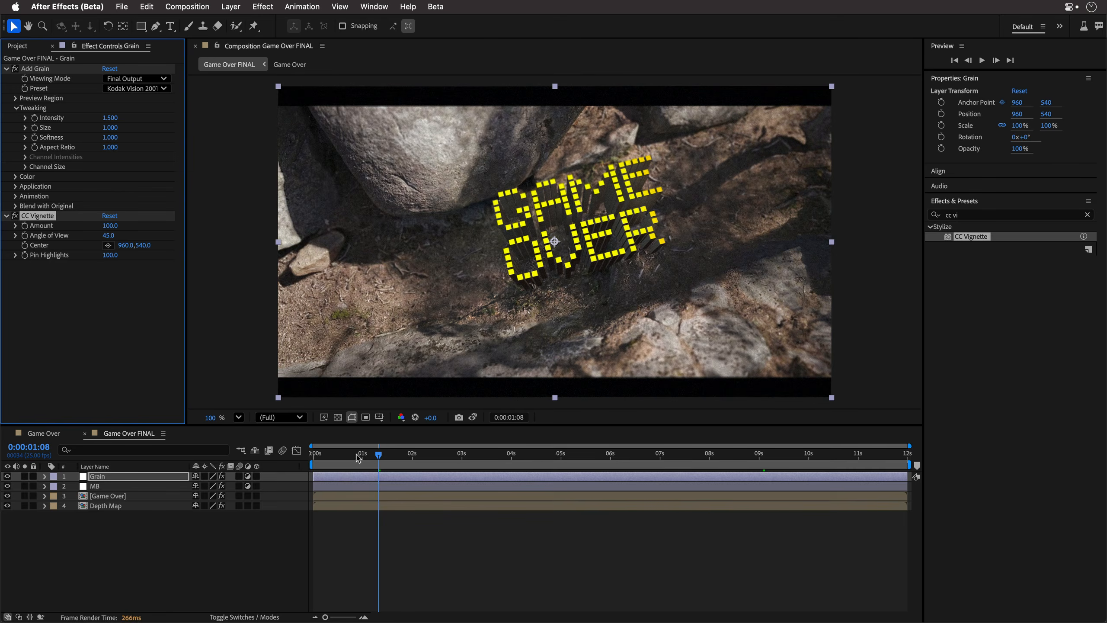
# - Play back the finished Game Over FINAL composition from 0:00:00:00 in an enlarged view
pyautogui.click(317, 456)
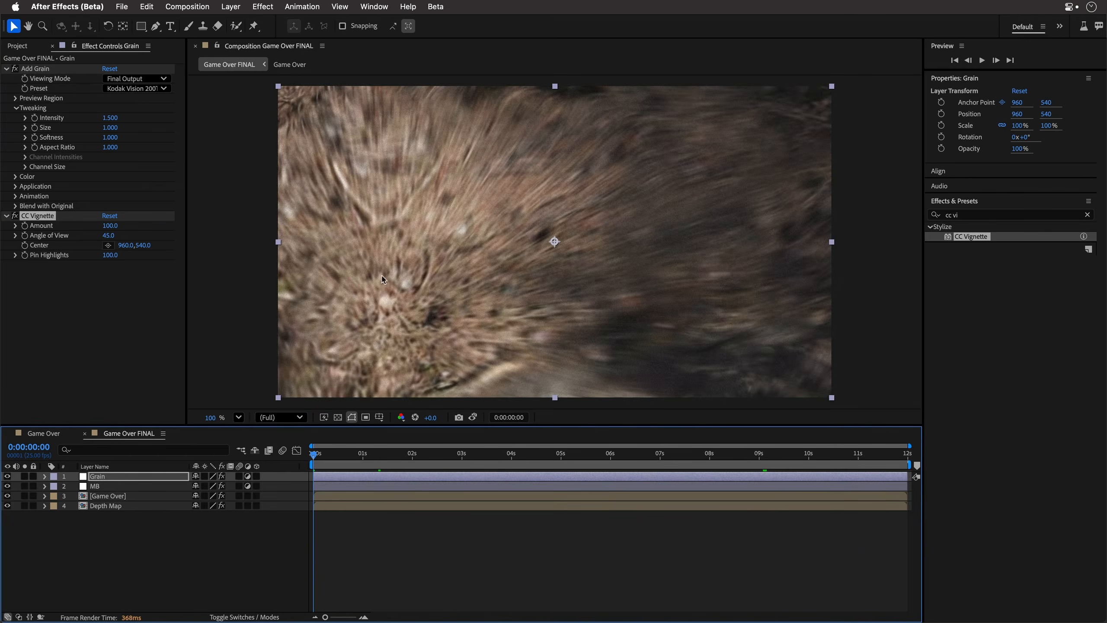
pyautogui.press('`')
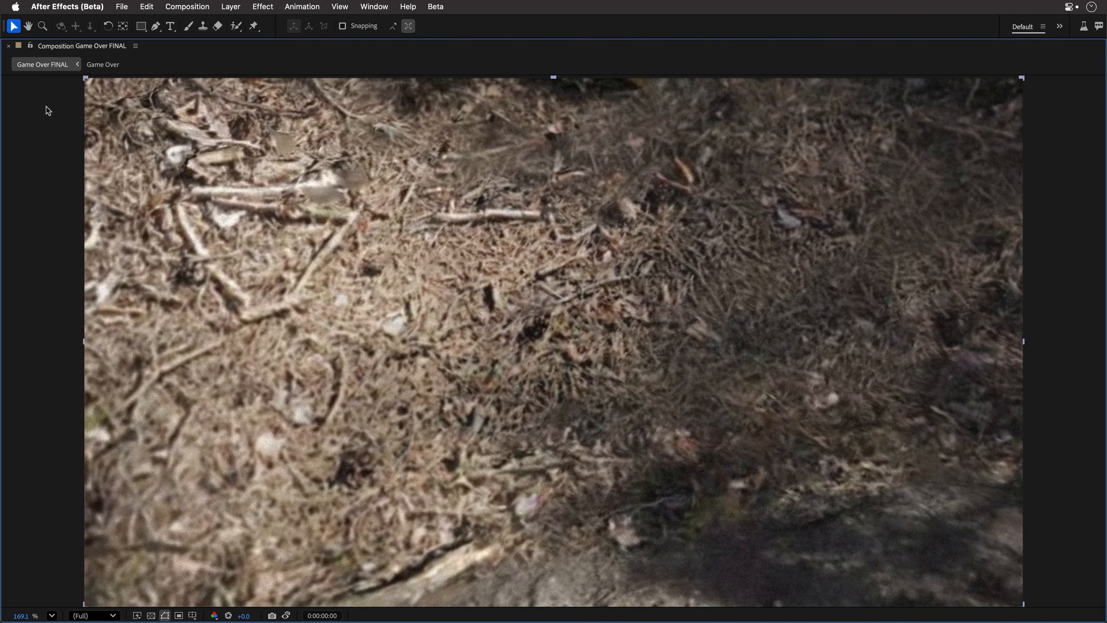
pyautogui.press('space')
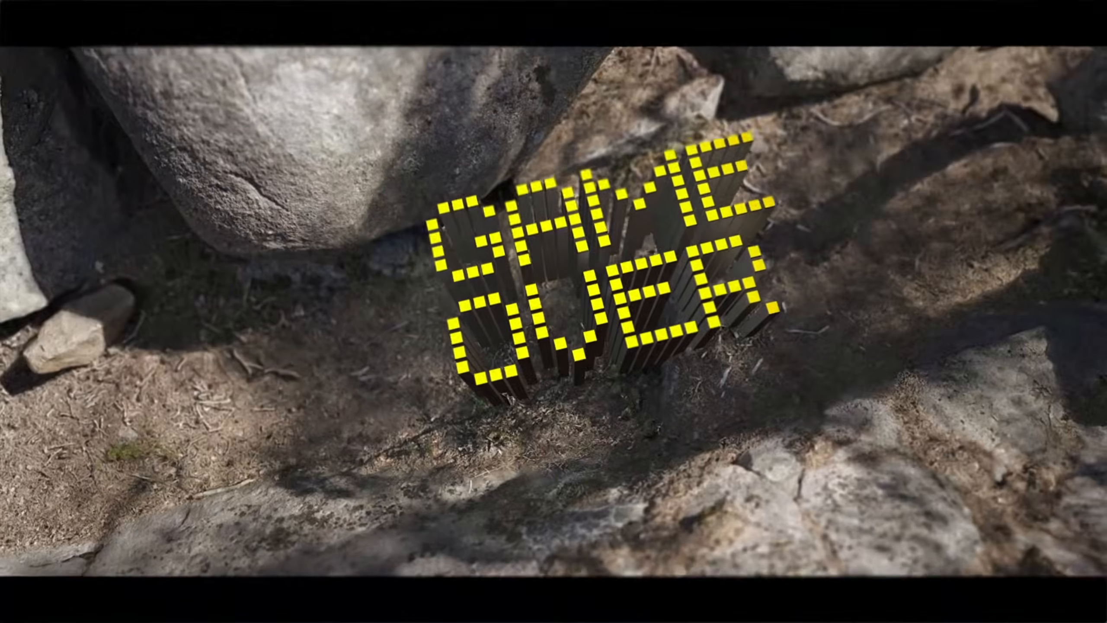